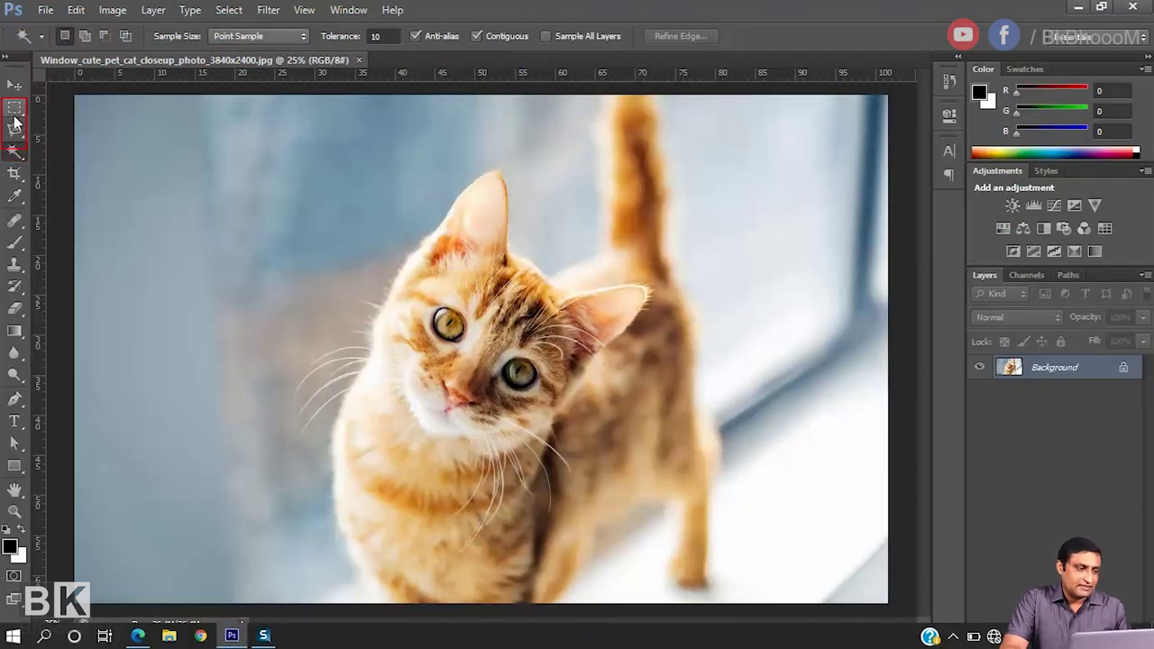
# Step: Browse the marquee, lasso and quick selection/magic wand flyouts, then pick the Rectangular Marquee Tool
pyautogui.click(15, 110)
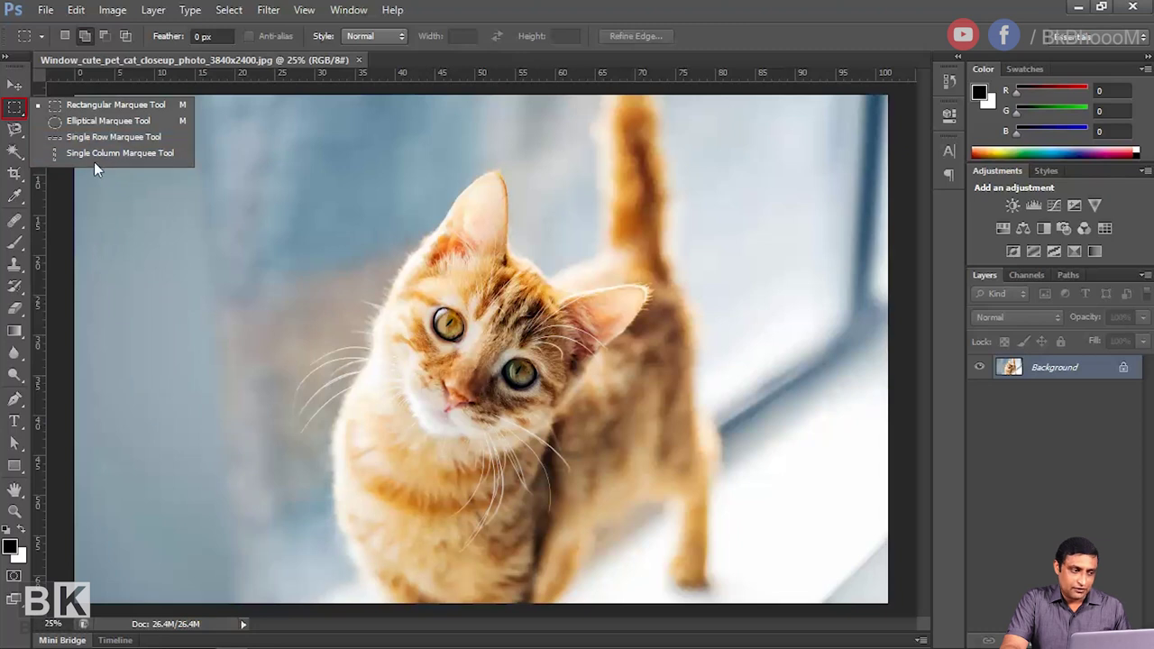
pyautogui.click(23, 137)
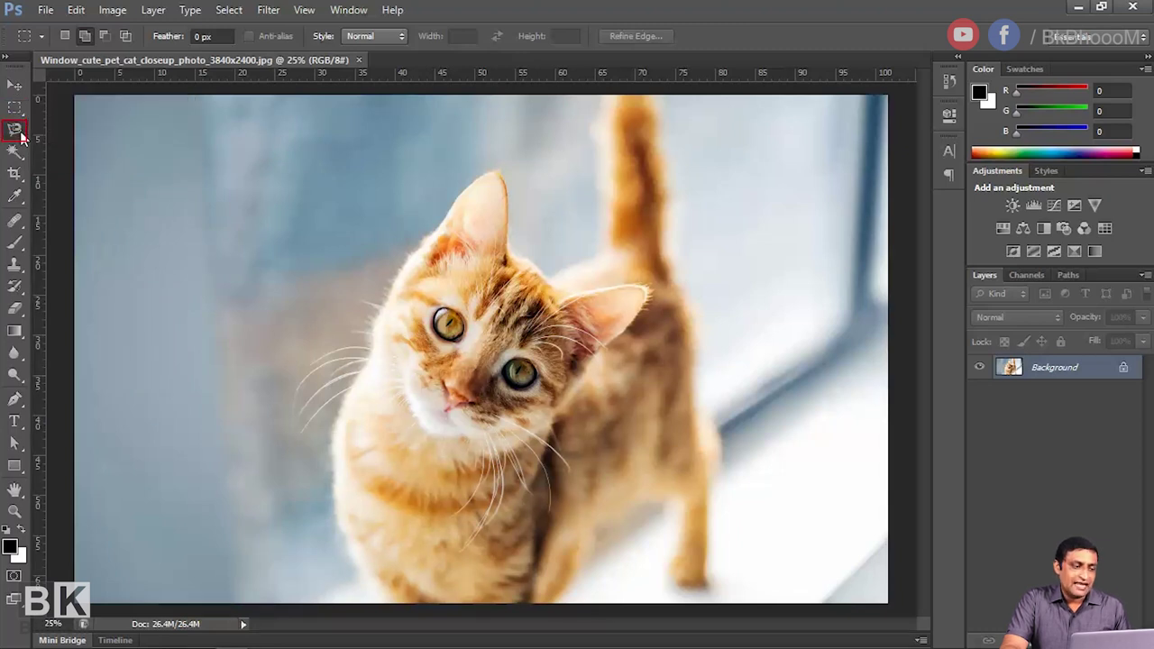
pyautogui.click(23, 137)
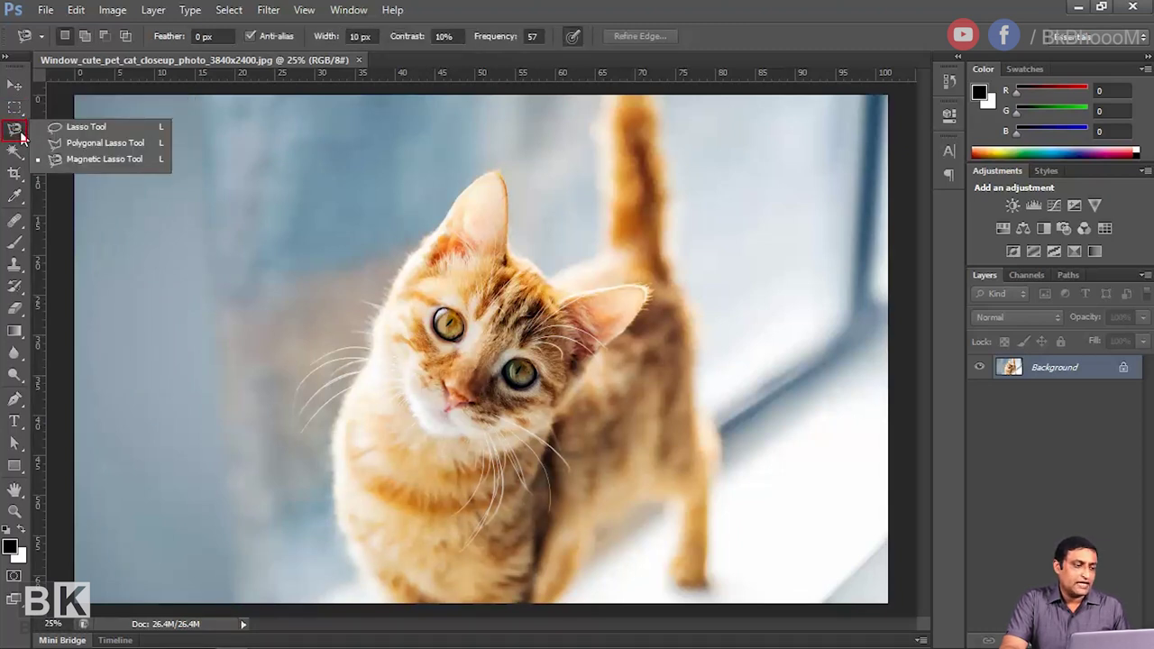
pyautogui.click(14, 151)
pyautogui.click(15, 152)
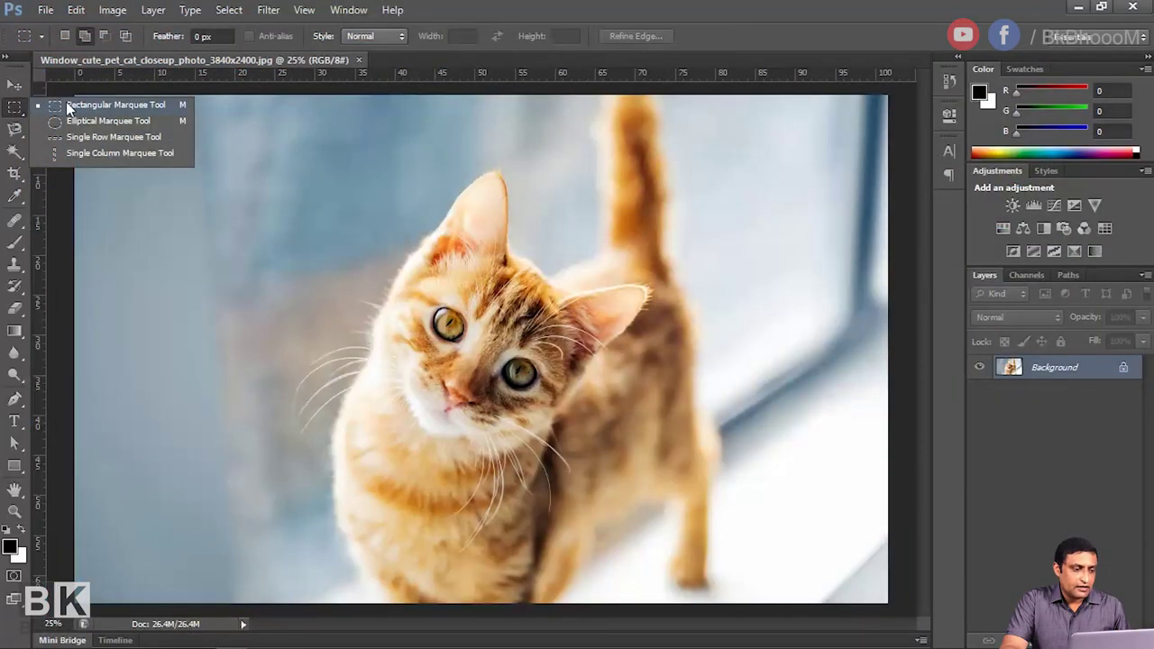
pyautogui.click(82, 101)
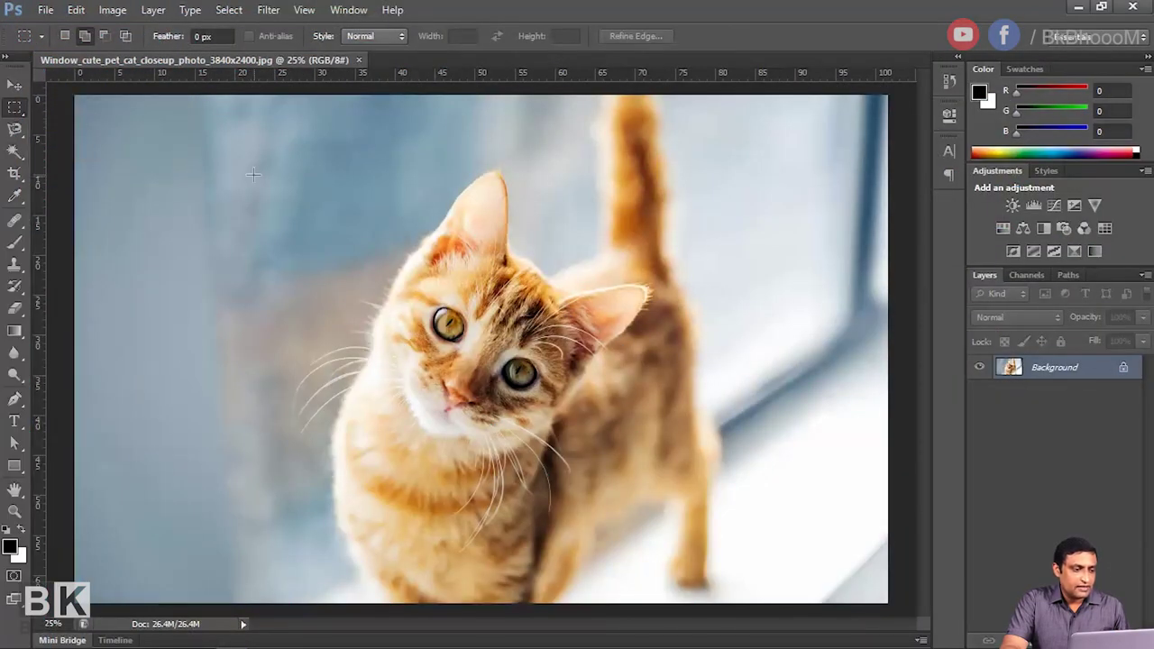
pyautogui.moveTo(209, 160); pyautogui.dragTo(472, 394)
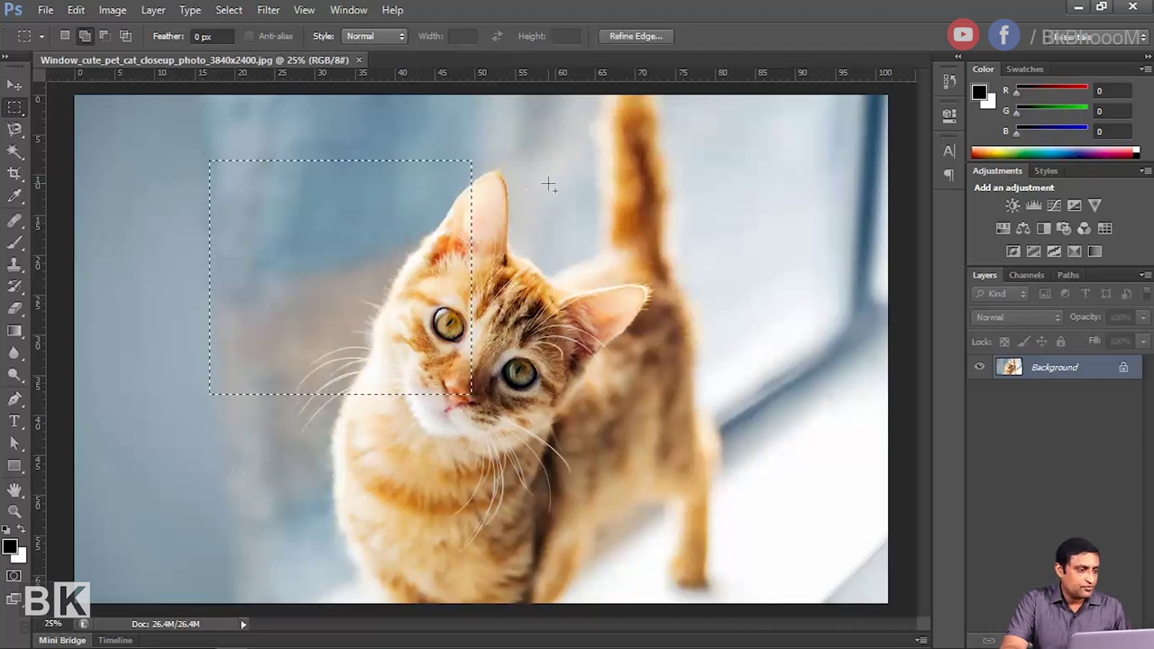
pyautogui.click(38, 9)
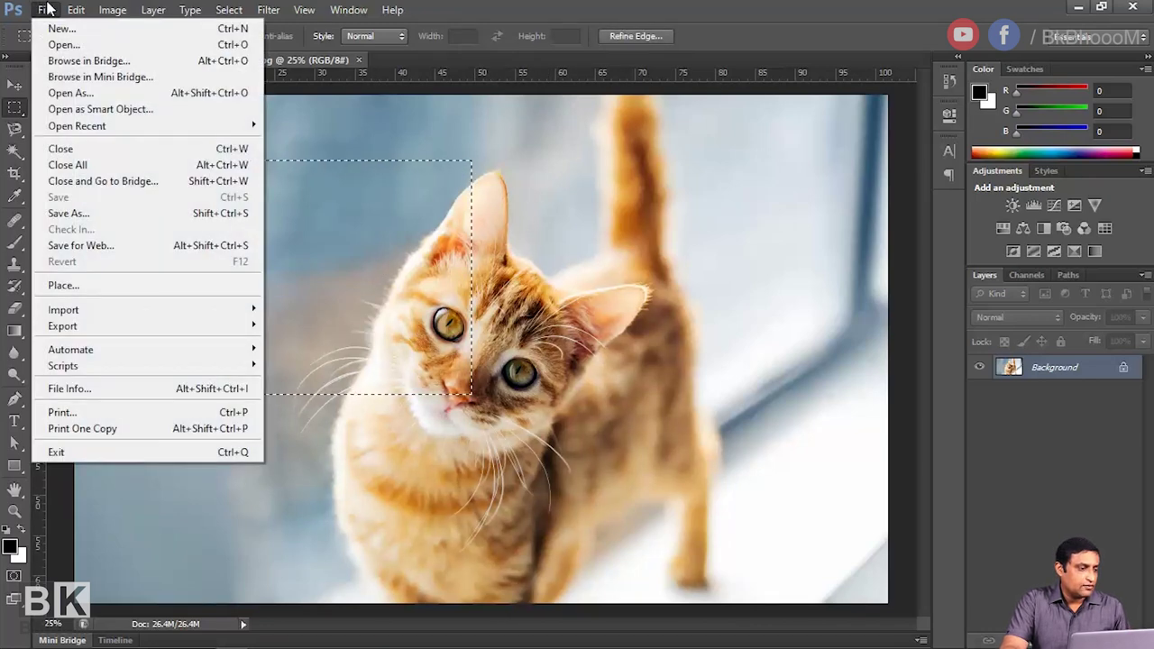
pyautogui.moveTo(76, 9)
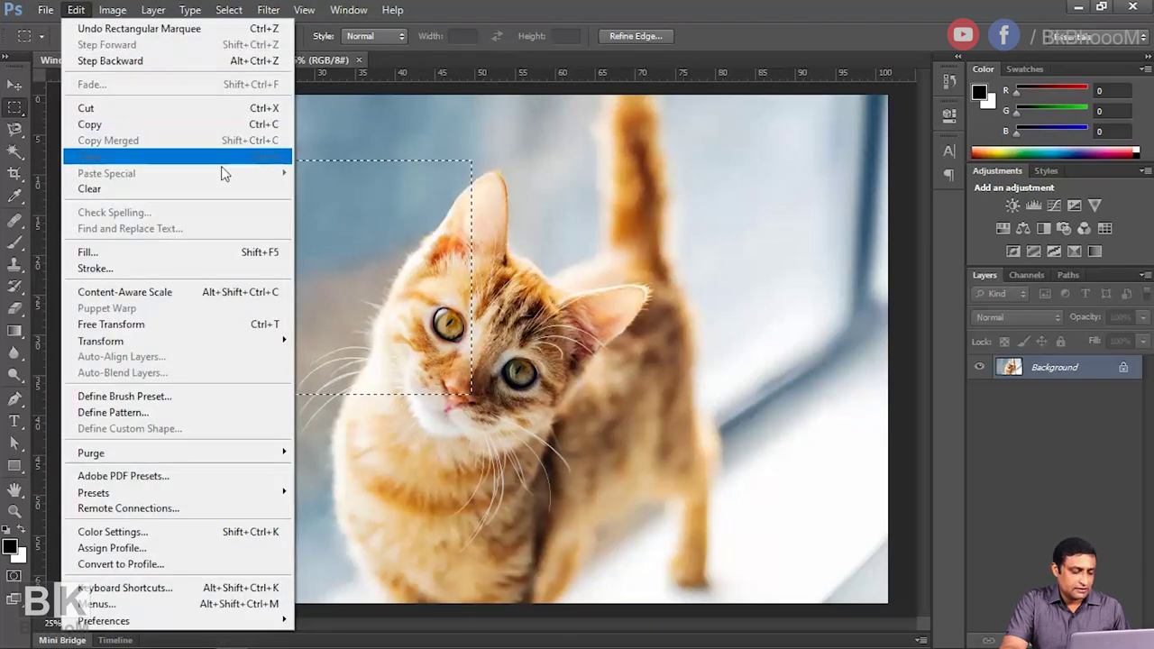
pyautogui.click(799, 186)
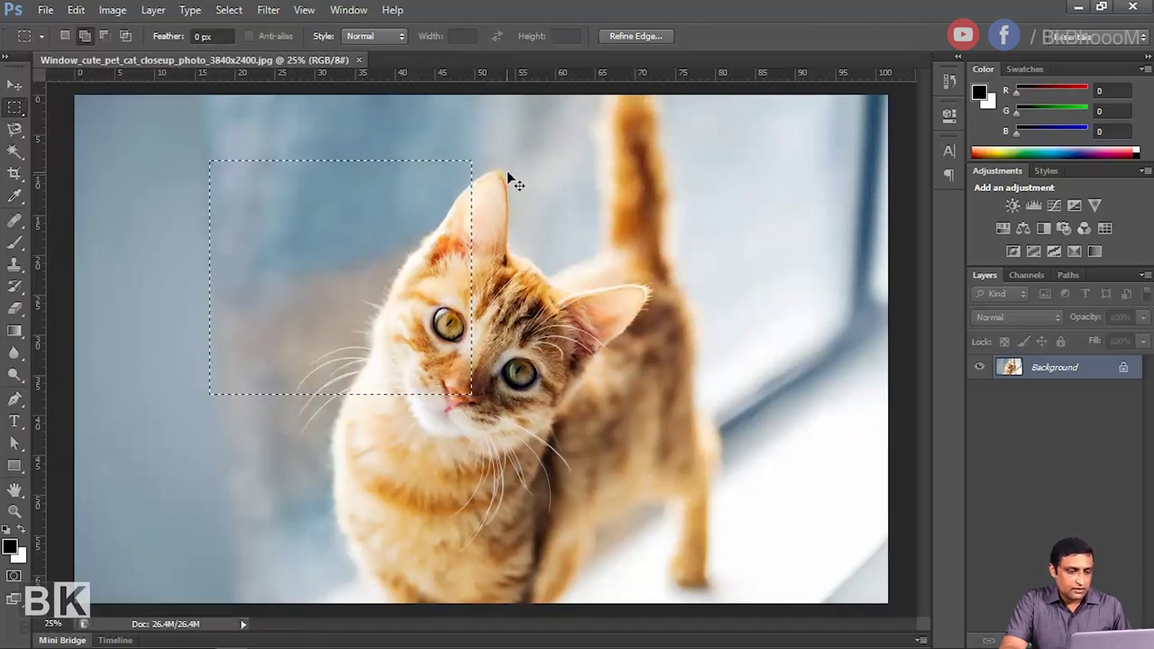
pyautogui.hotkey('ctrl', 'v')
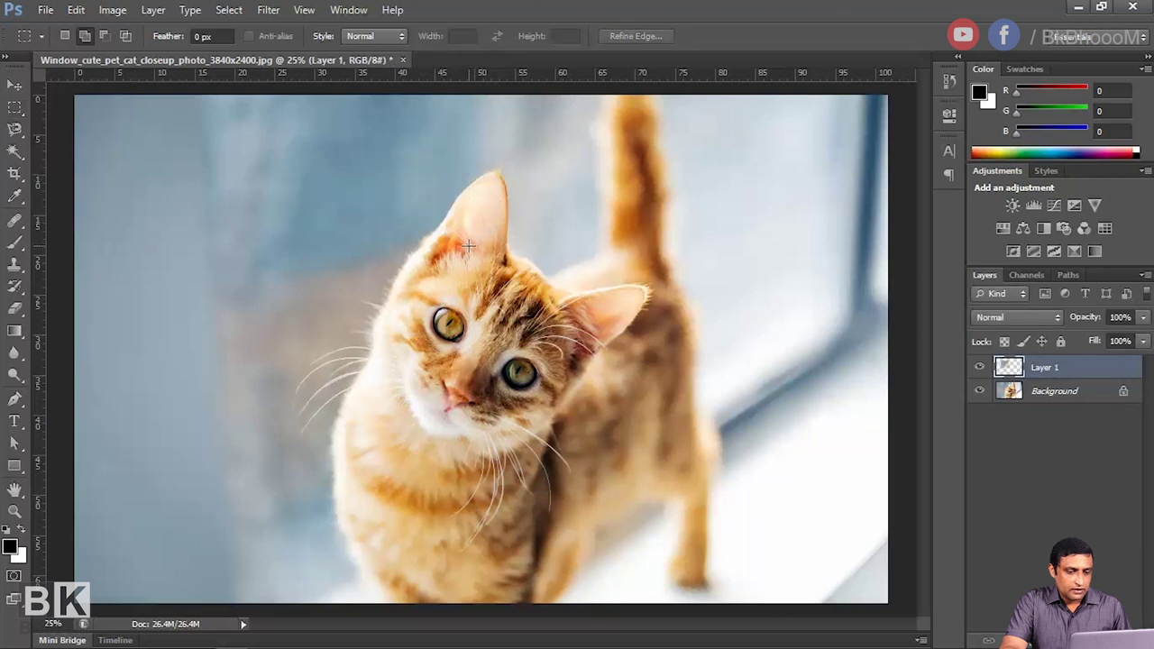
pyautogui.press('v')
pyautogui.moveTo(462, 256); pyautogui.dragTo(799, 263)
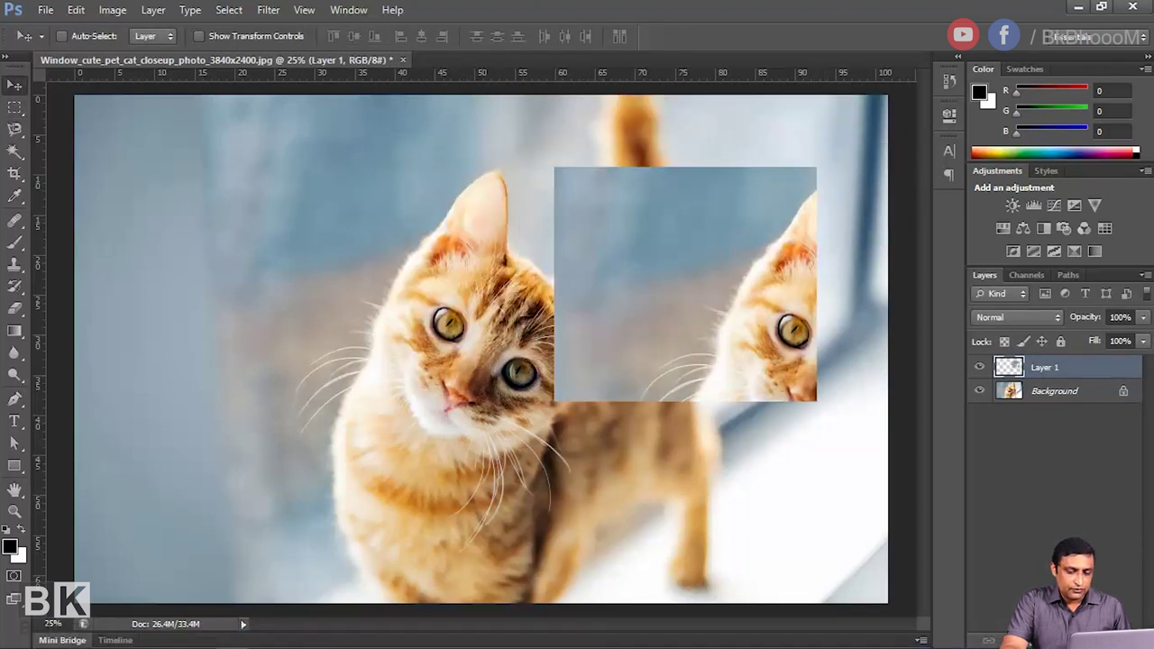
pyautogui.press('Delete')
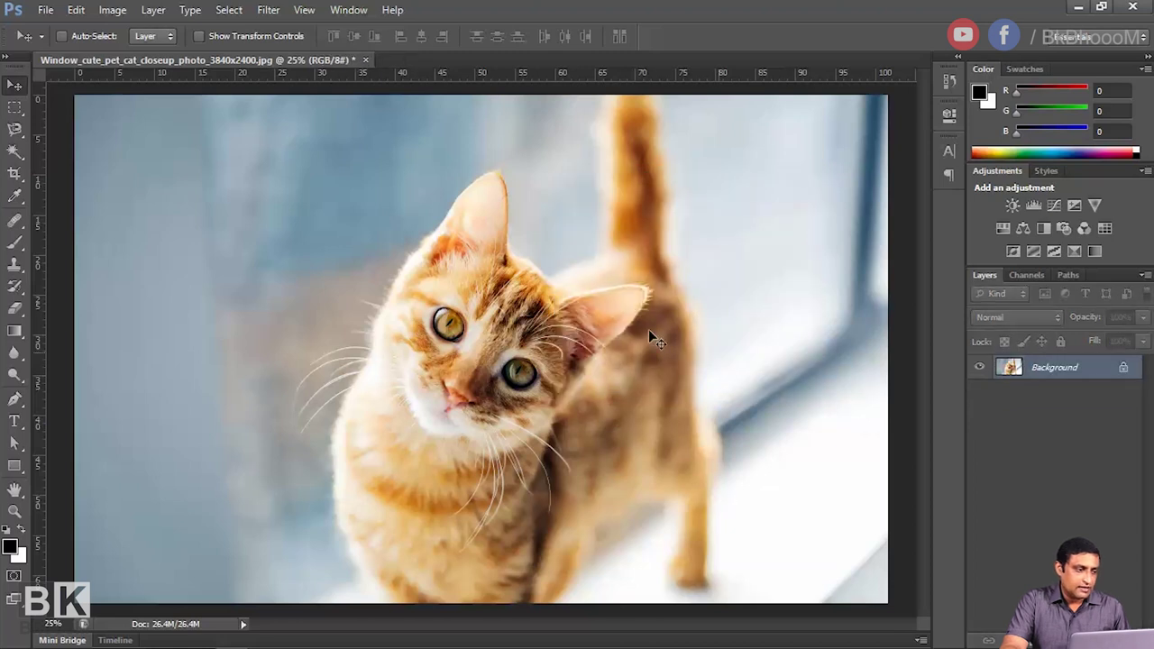
# Step: Copy an elliptical circle over the cat's head and left eye to Layer 1 and drag it up-right
pyautogui.moveTo(14, 107); pyautogui.dragTo(74, 127)
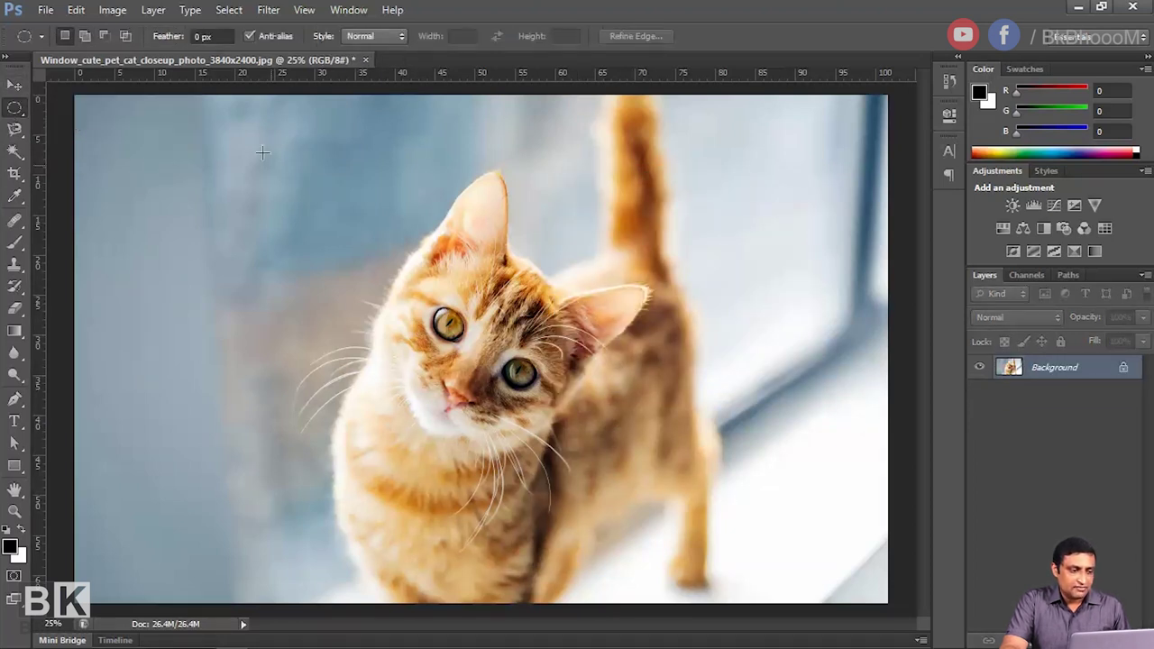
pyautogui.moveTo(245, 155); pyautogui.dragTo(479, 375)
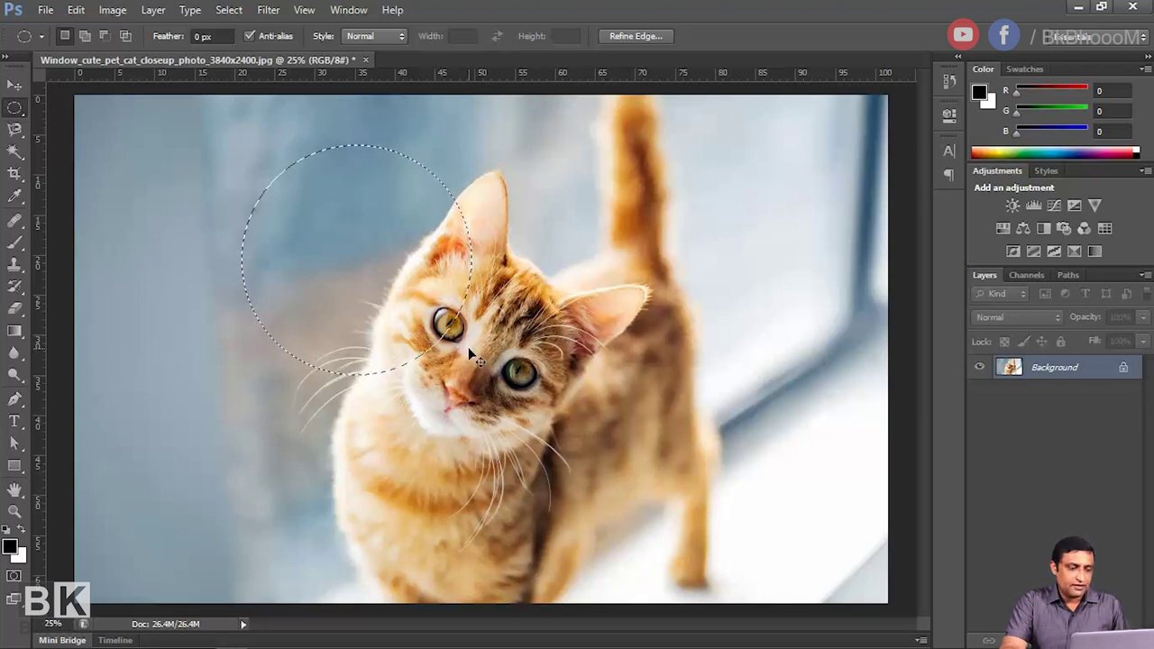
pyautogui.hotkey('ctrl', 'j')
pyautogui.press('v')
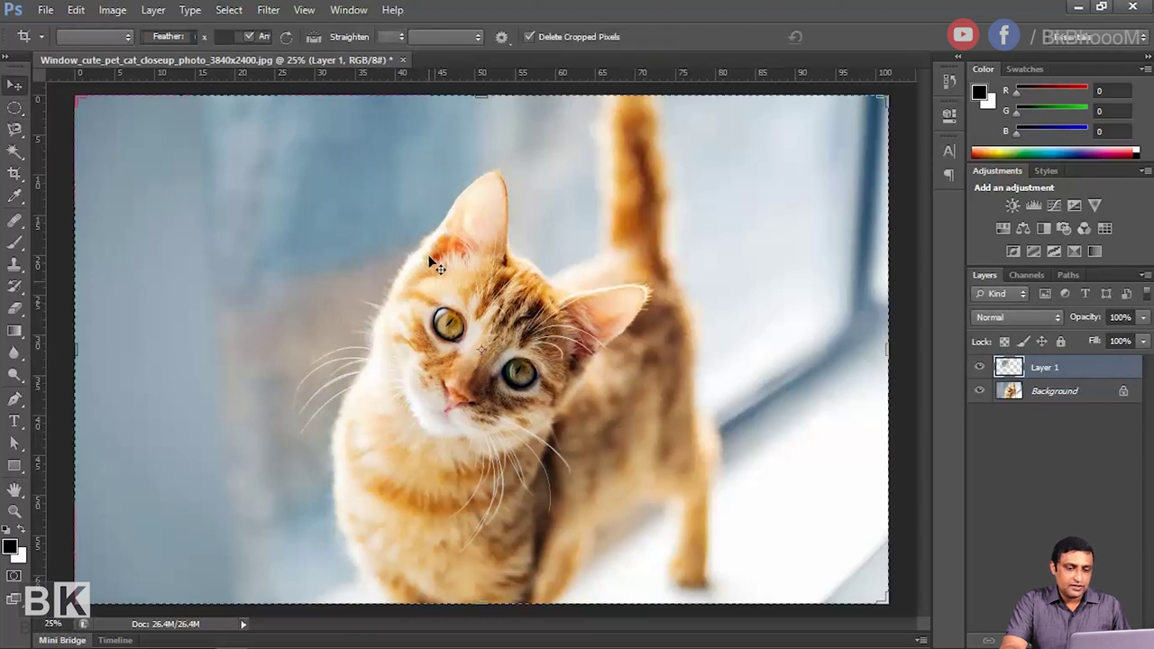
pyautogui.moveTo(423, 247); pyautogui.dragTo(782, 218)
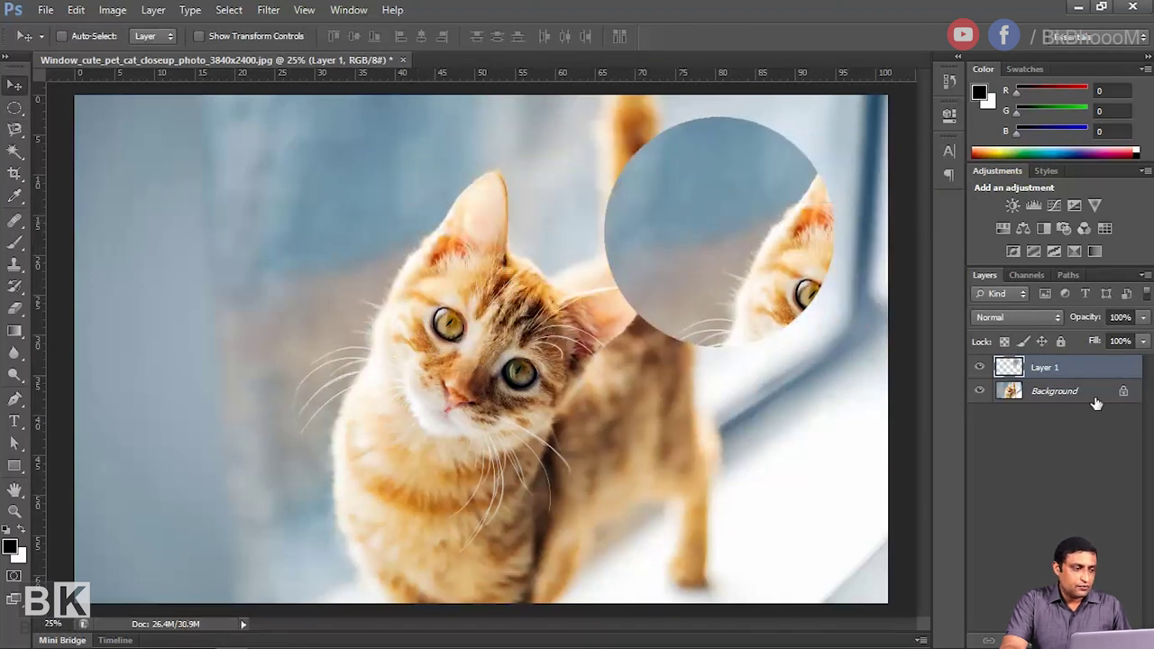
pyautogui.click(1050, 390)
# Step: Copy a rectangle of the upper-left blurred background to Layer 2 and move it over the cat's head
pyautogui.click(14, 108)
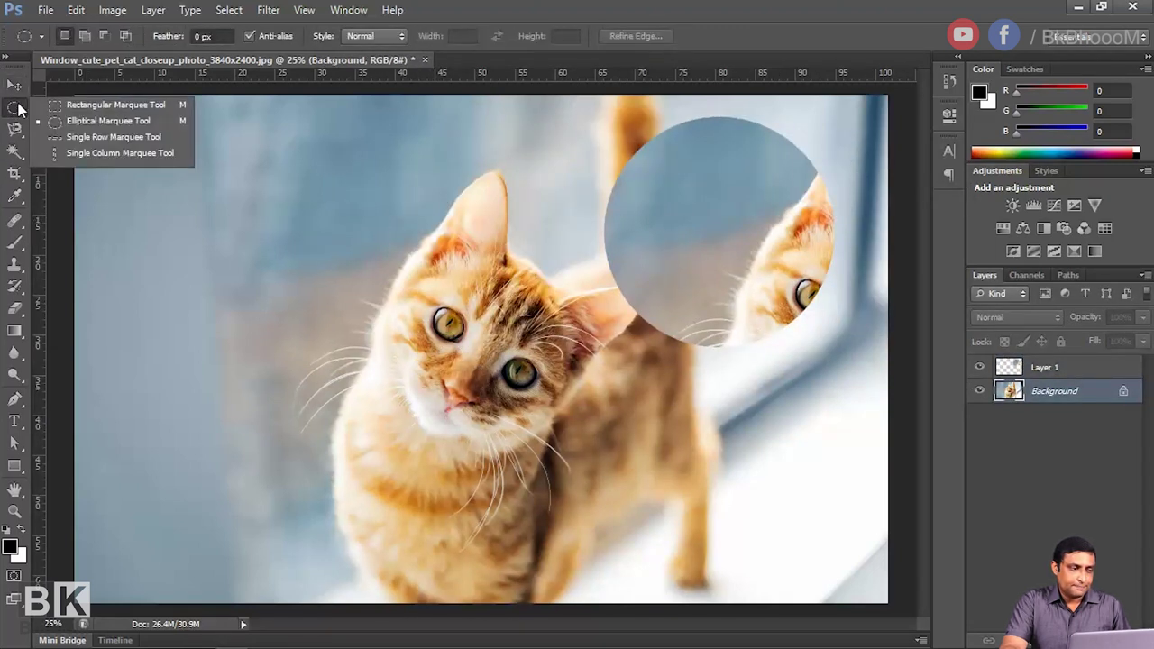
pyautogui.click(47, 127)
pyautogui.click(14, 127)
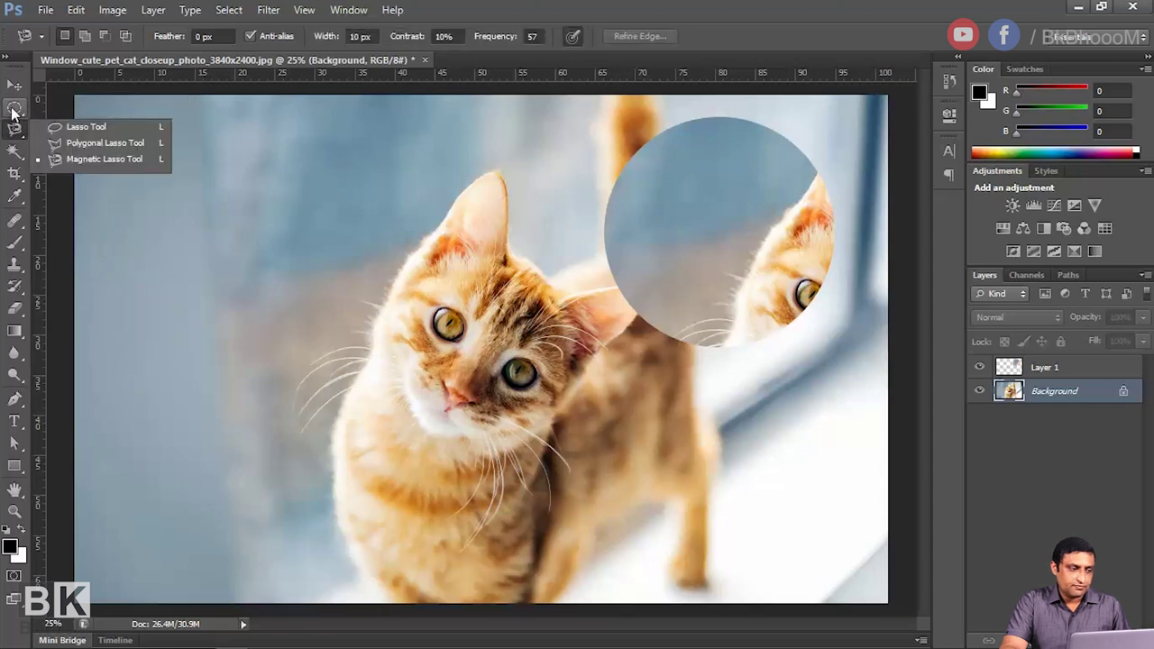
pyautogui.click(13, 110)
pyautogui.click(56, 104)
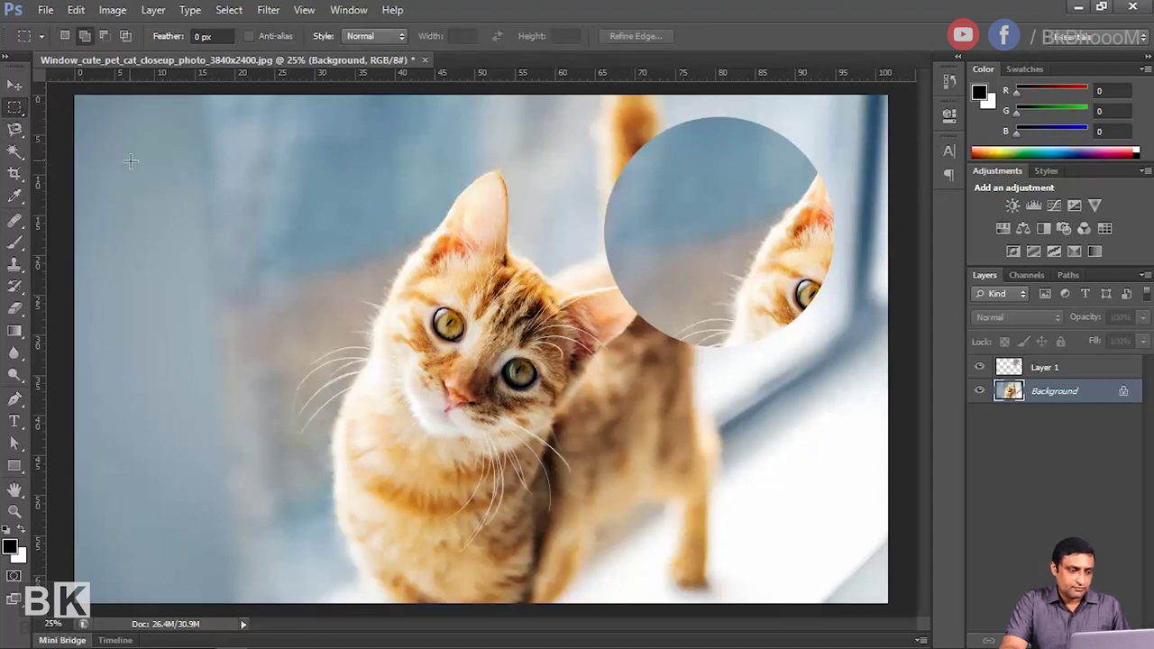
pyautogui.moveTo(131, 163); pyautogui.dragTo(340, 370)
pyautogui.hotkey('ctrl', 'j')
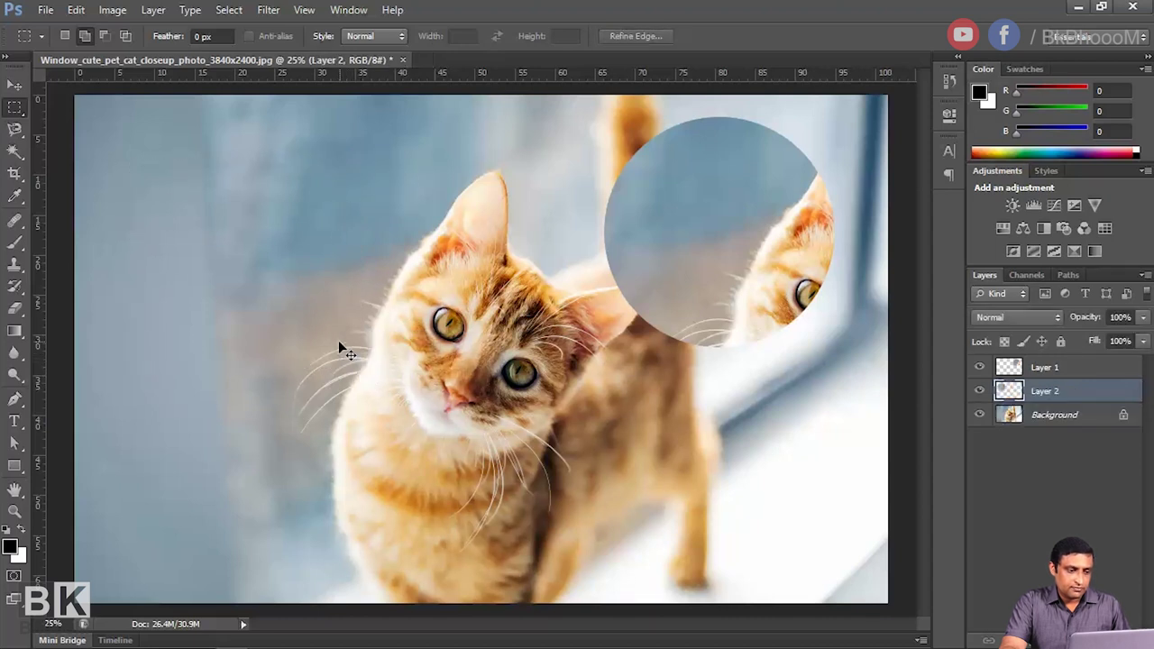
pyautogui.press('v')
pyautogui.moveTo(265, 290); pyautogui.dragTo(510, 247)
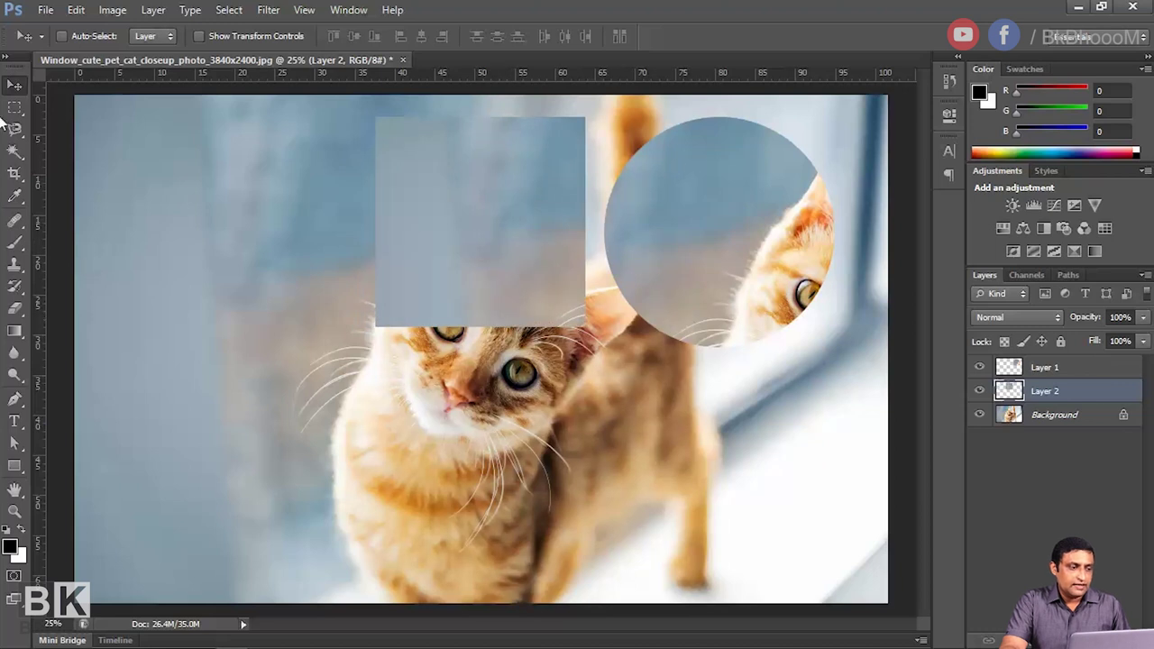
# Step: Choose the Single Row Marquee Tool from the marquee flyout
pyautogui.click(14, 109)
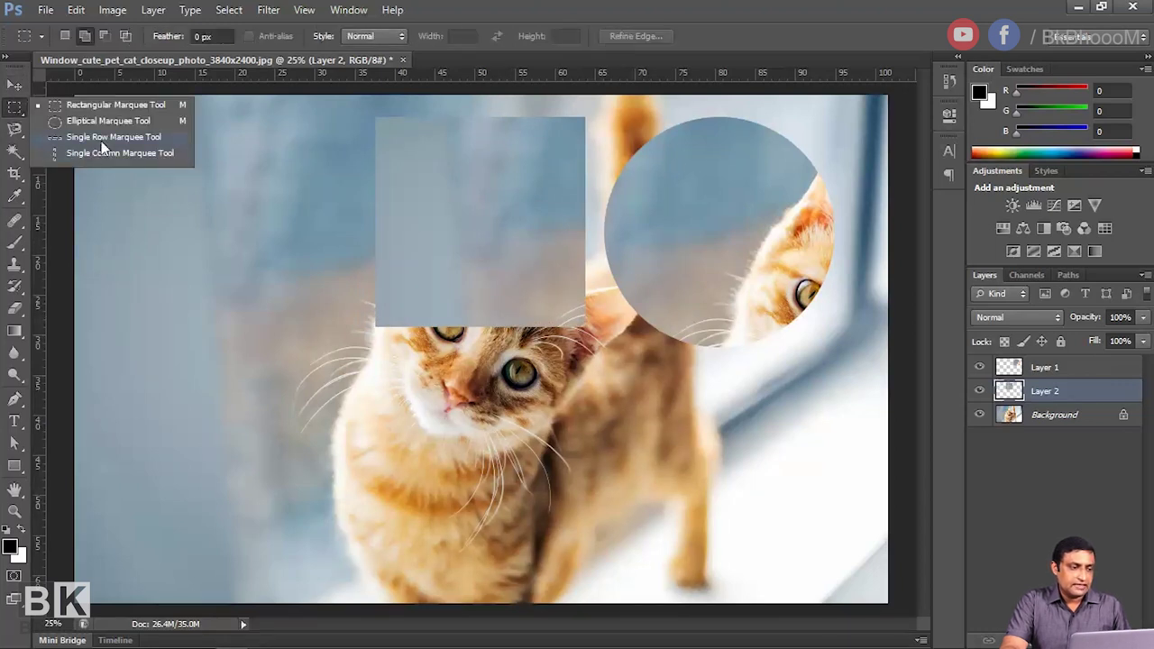
pyautogui.click(101, 141)
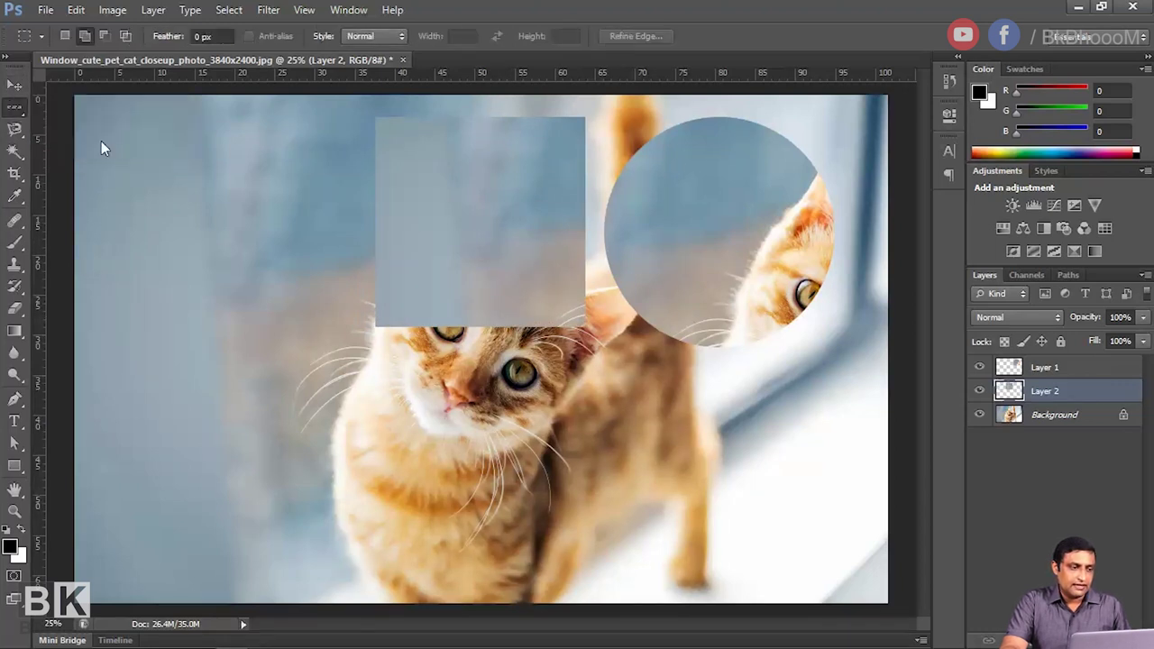
pyautogui.click(15, 110)
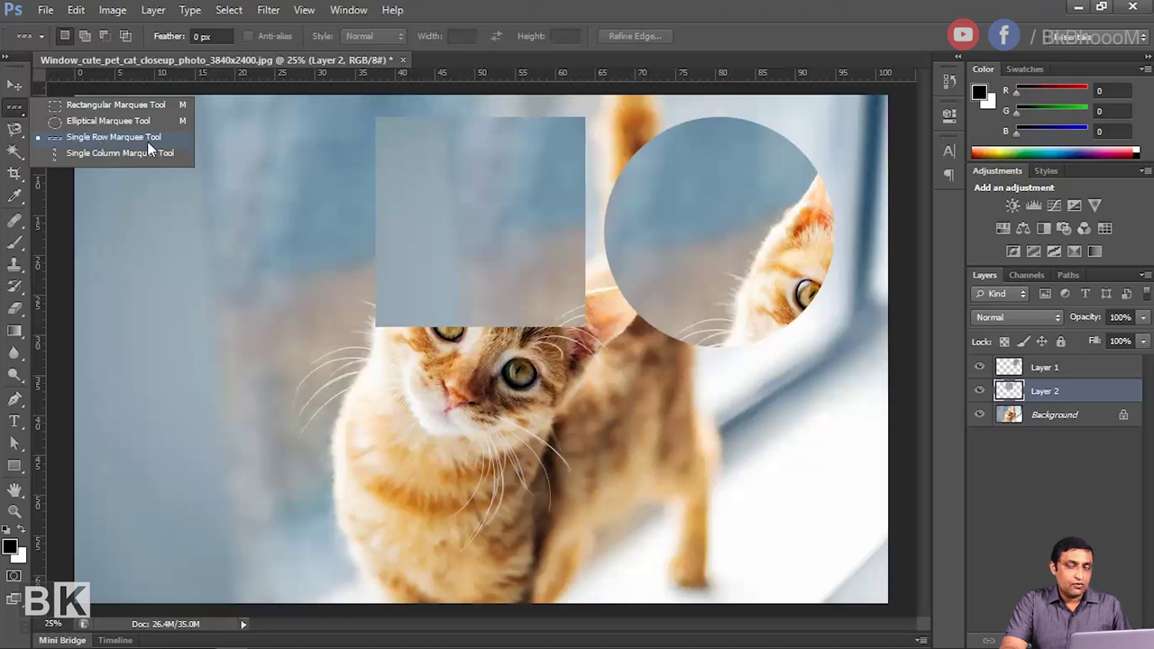
# Step: Copy a square patch of the photo to a new layer and move it up and right
pyautogui.hotkey('alt', '[')
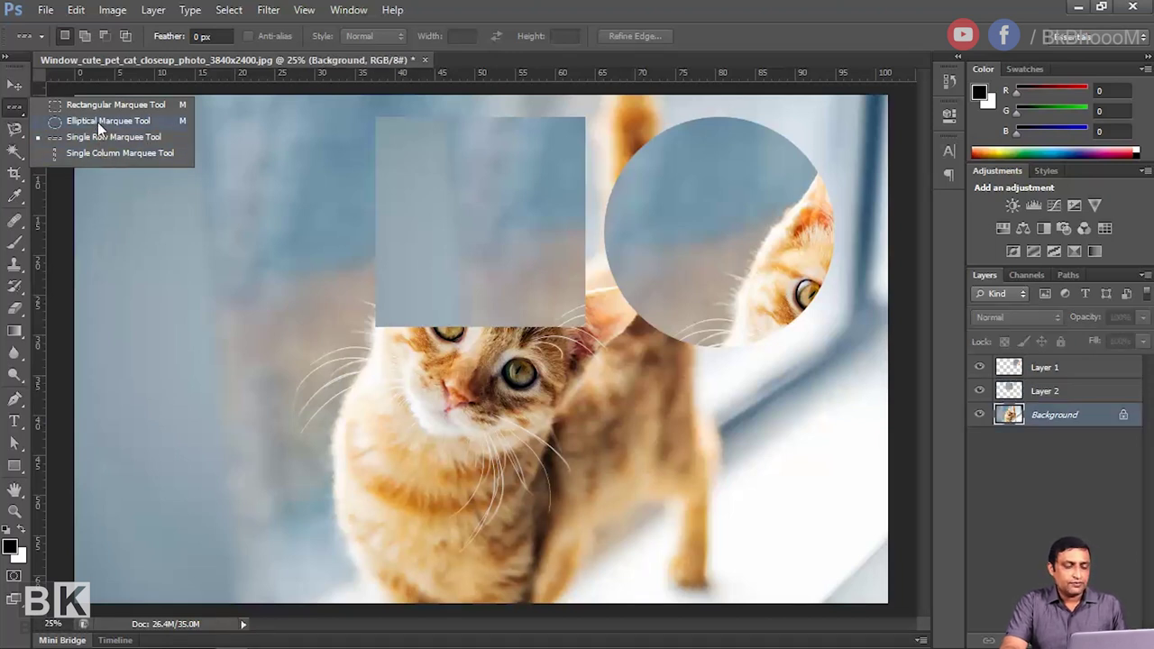
pyautogui.click(97, 109)
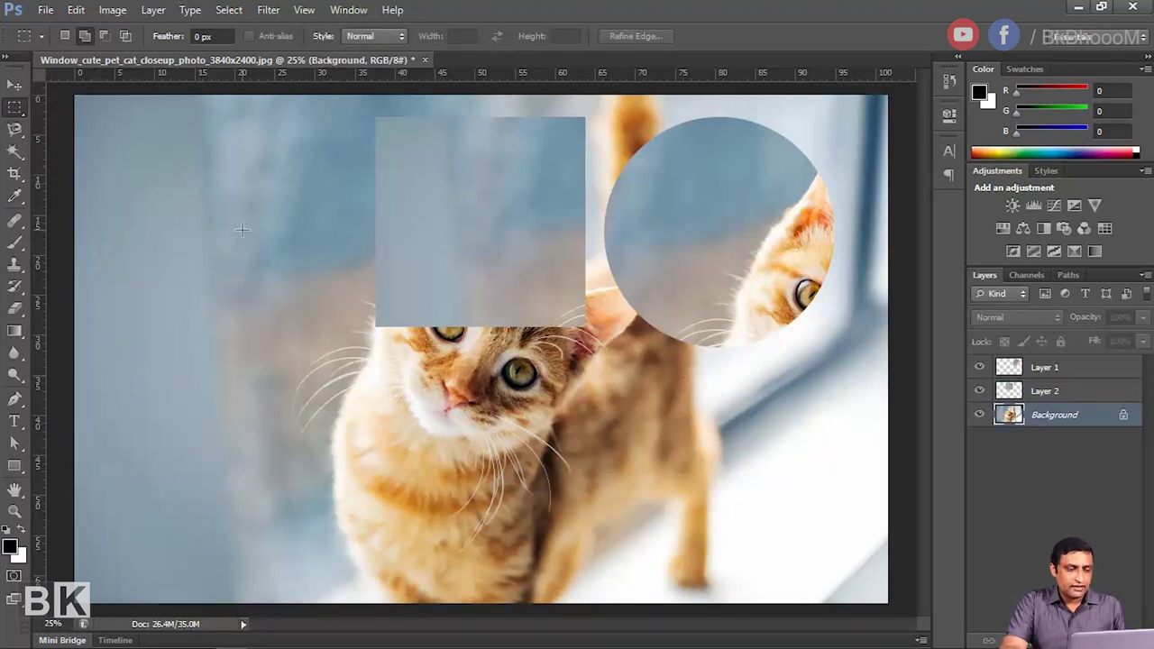
pyautogui.moveTo(145, 185); pyautogui.dragTo(335, 272)
pyautogui.hotkey('ctrl', 'd')
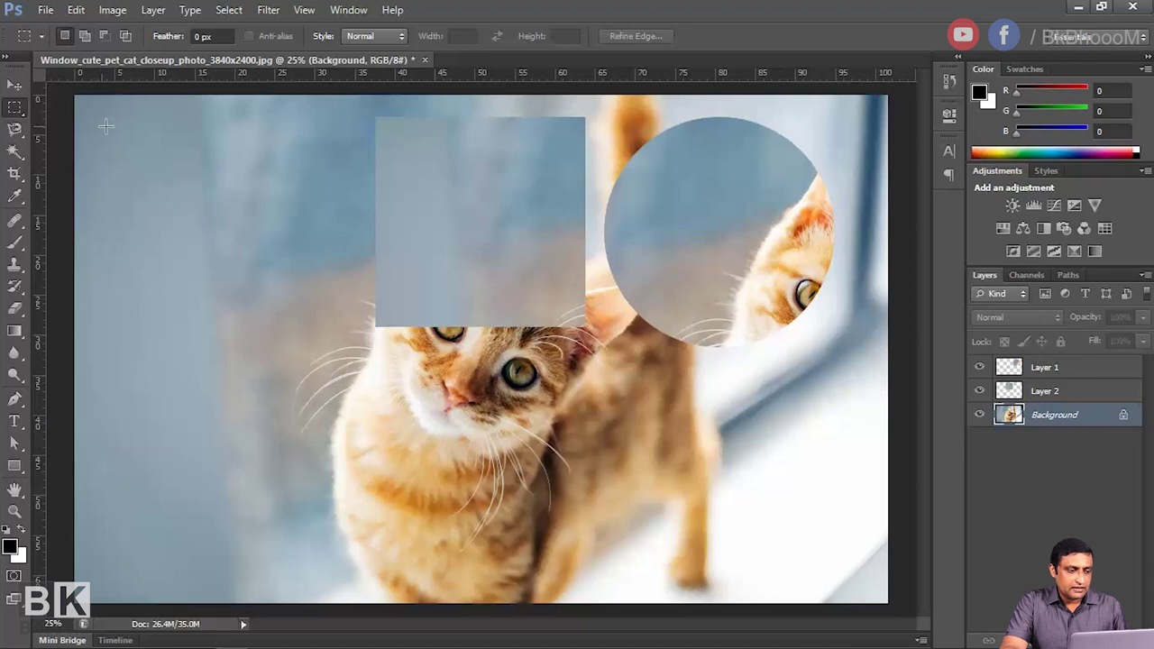
pyautogui.moveTo(148, 185); pyautogui.dragTo(408, 506)
pyautogui.click(368, 453)
pyautogui.hotkey('ctrl', 'z')
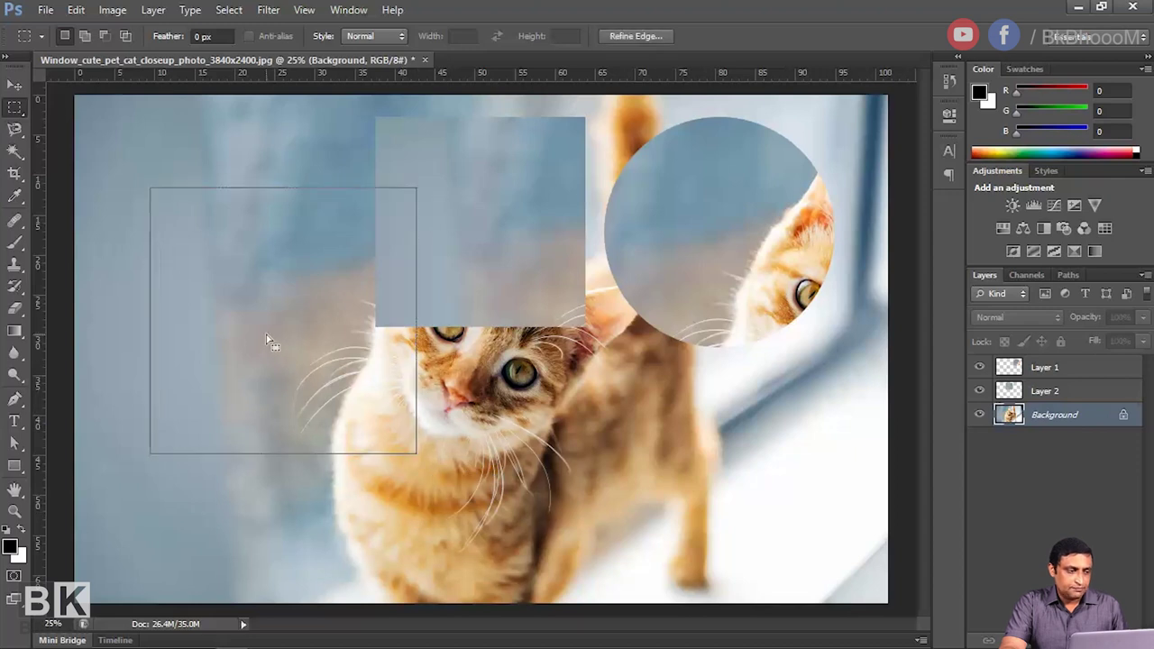
pyautogui.hotkey('ctrl', 'shift', 'alt', 'n')
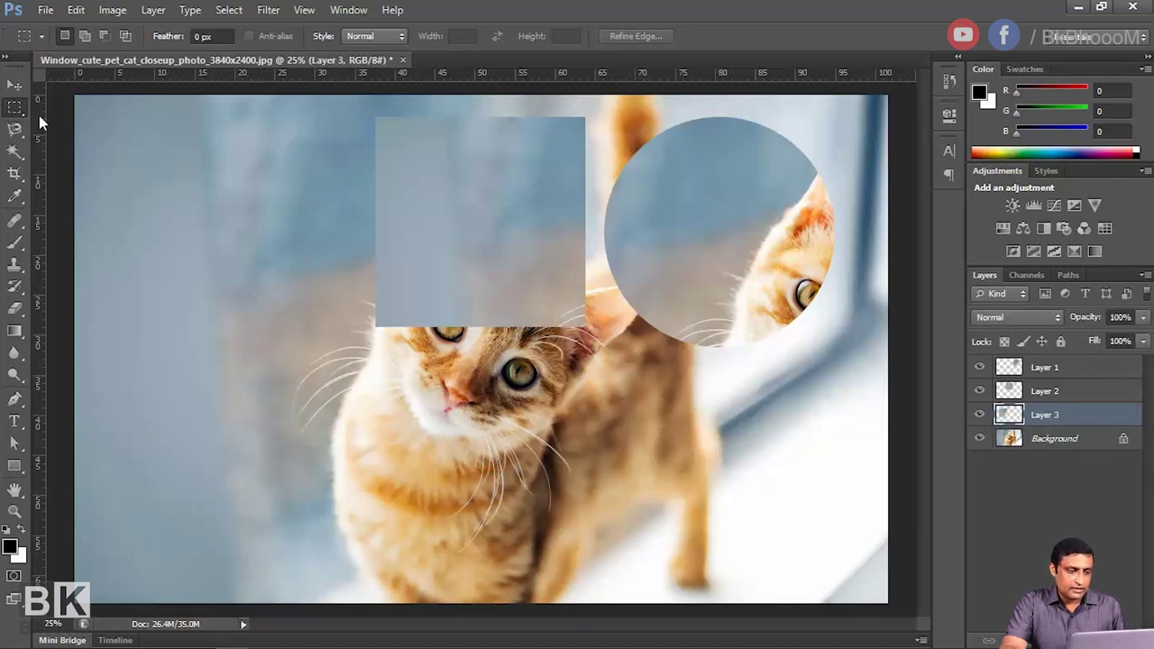
pyautogui.press('v')
pyautogui.moveTo(389, 245); pyautogui.dragTo(586, 195)
# Step: Copy a wide rectangle of the left background to a new layer and move it lower right
pyautogui.click(1056, 440)
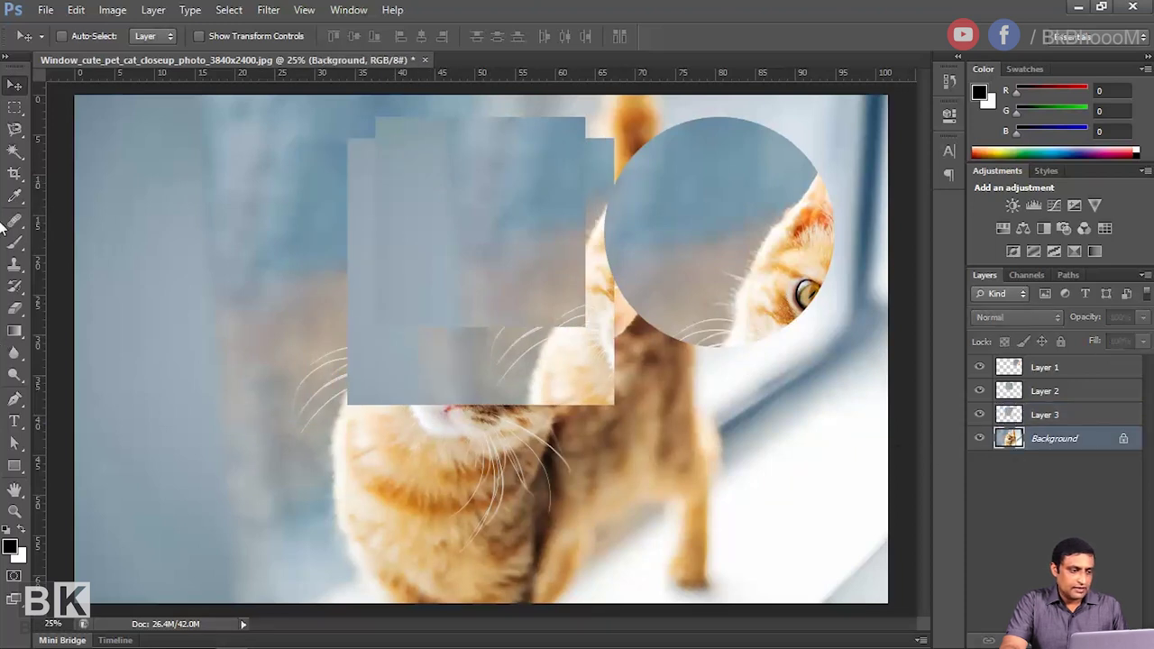
pyautogui.click(14, 106)
pyautogui.moveTo(170, 221); pyautogui.dragTo(343, 270)
pyautogui.click(329, 283)
pyautogui.hotkey('ctrl', 'shift', 'd')
pyautogui.hotkey('ctrl', 'j')
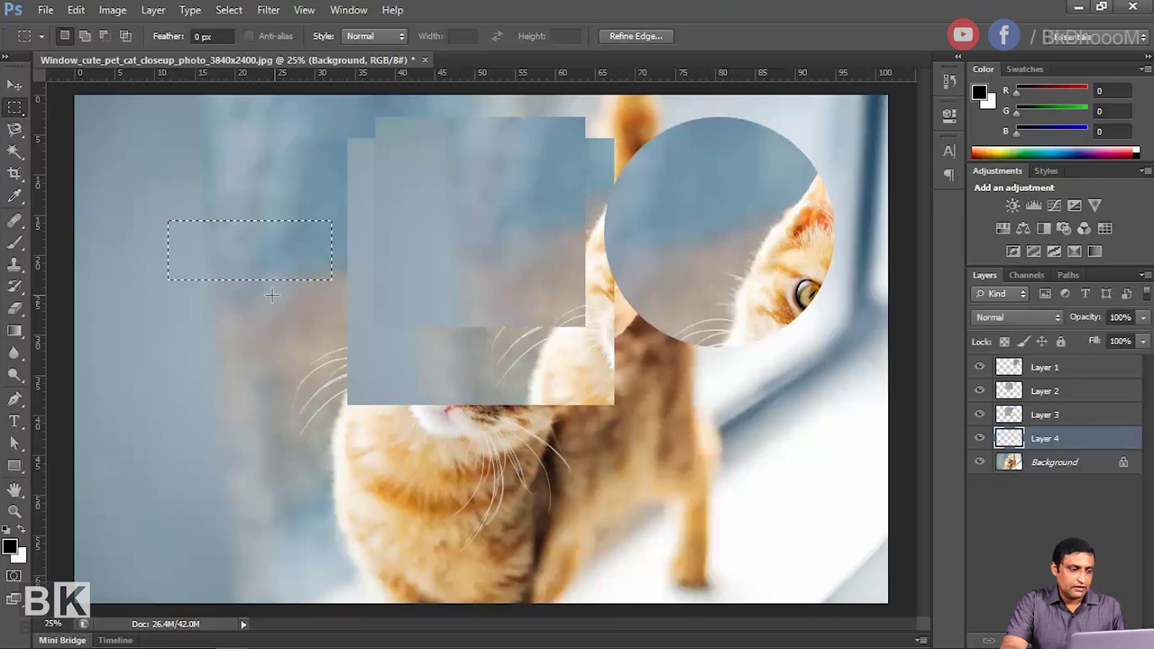
pyautogui.press('v')
pyautogui.moveTo(255, 250); pyautogui.dragTo(725, 477)
# Step: Delete copied Layers 1–4 together and draw an elliptical selection on the left background
pyautogui.hotkey('ctrl', 'alt', 'a')
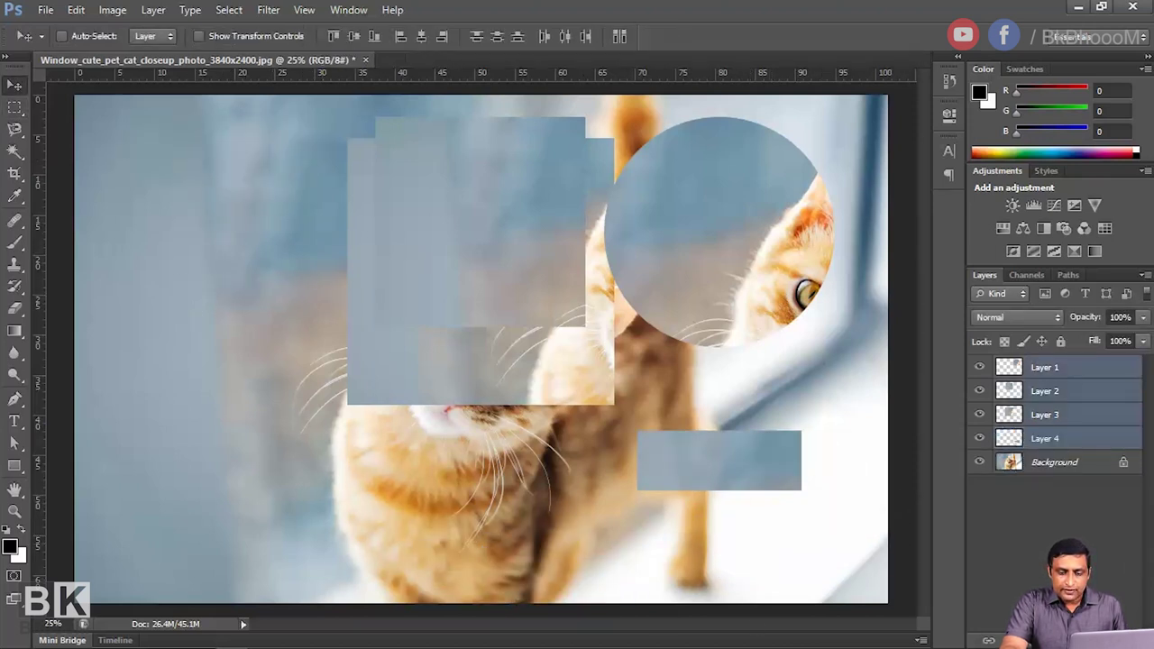
pyautogui.press('Delete')
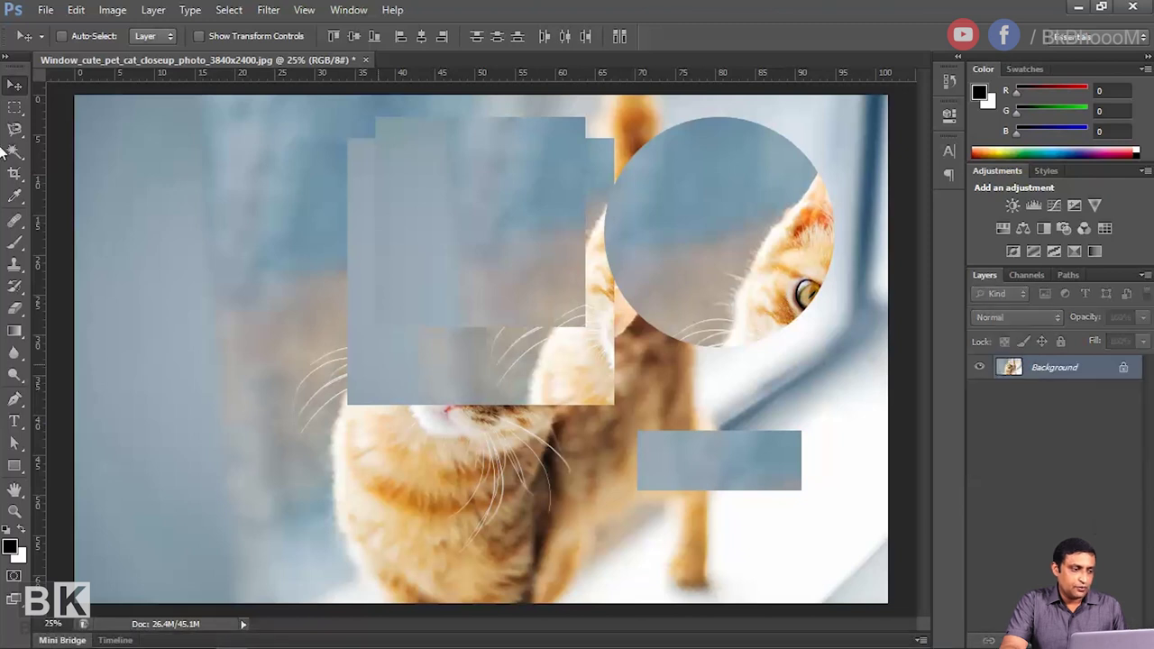
pyautogui.click(16, 110)
pyautogui.moveTo(193, 168); pyautogui.dragTo(327, 391)
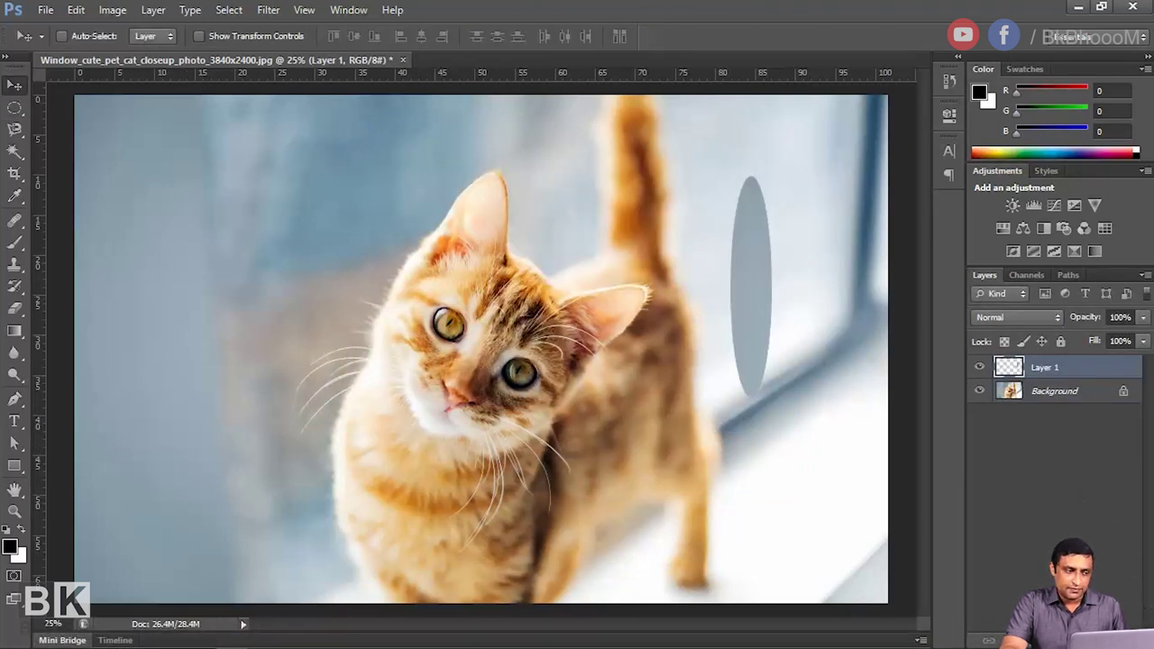
pyautogui.press('Delete')
pyautogui.press('m')
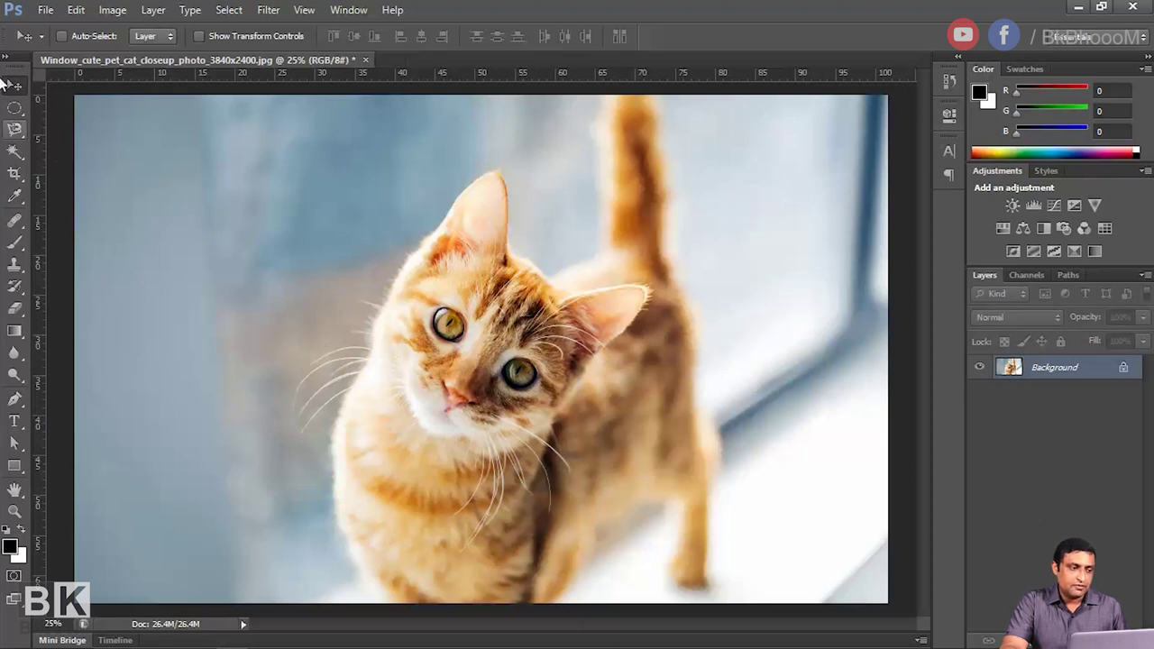
pyautogui.moveTo(162, 165); pyautogui.dragTo(357, 351)
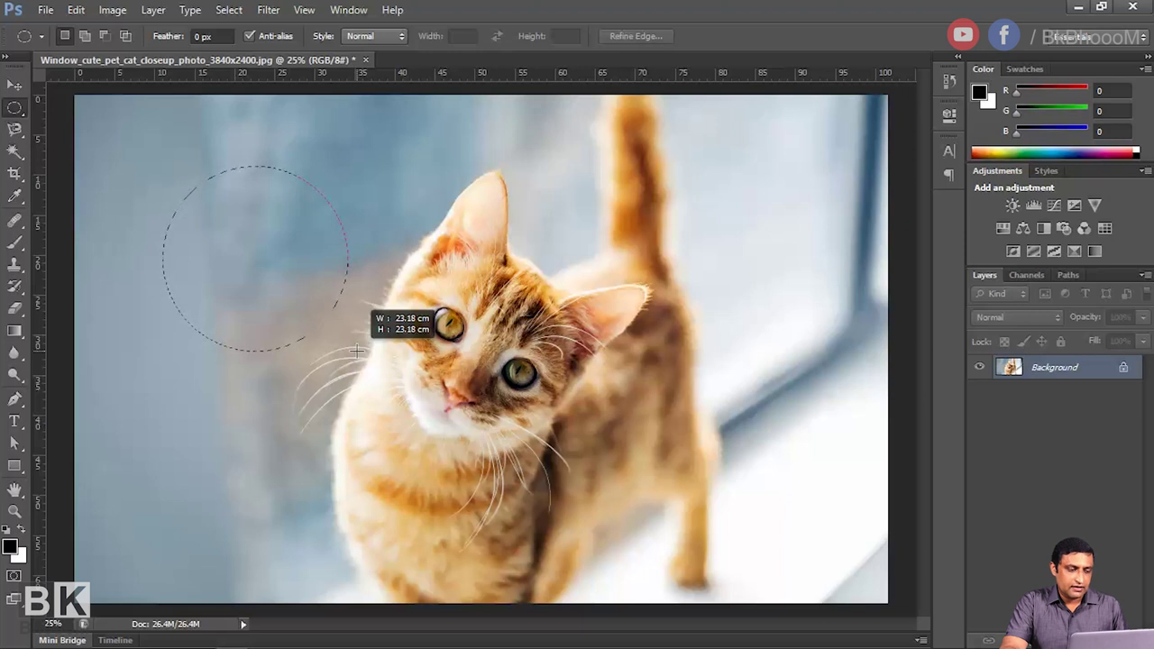
pyautogui.moveTo(357, 351); pyautogui.dragTo(357, 351)
pyautogui.hotkey('ctrl', 'j')
pyautogui.press('v')
pyautogui.moveTo(194, 188); pyautogui.dragTo(573, 191)
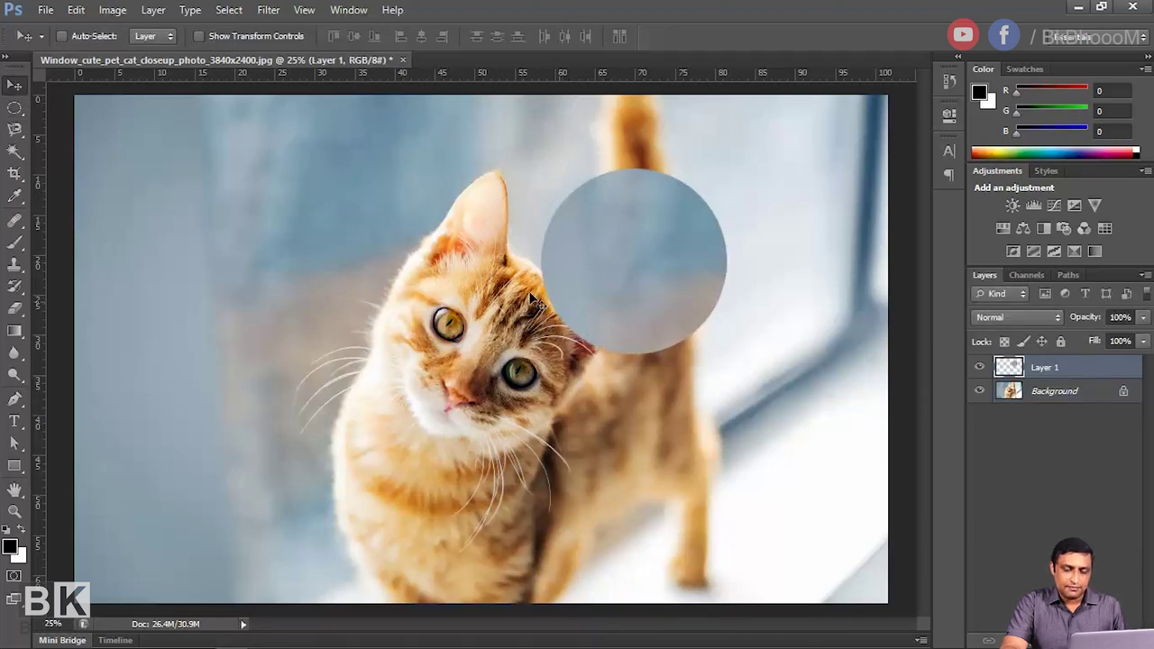
pyautogui.press('Delete')
pyautogui.click(14, 107)
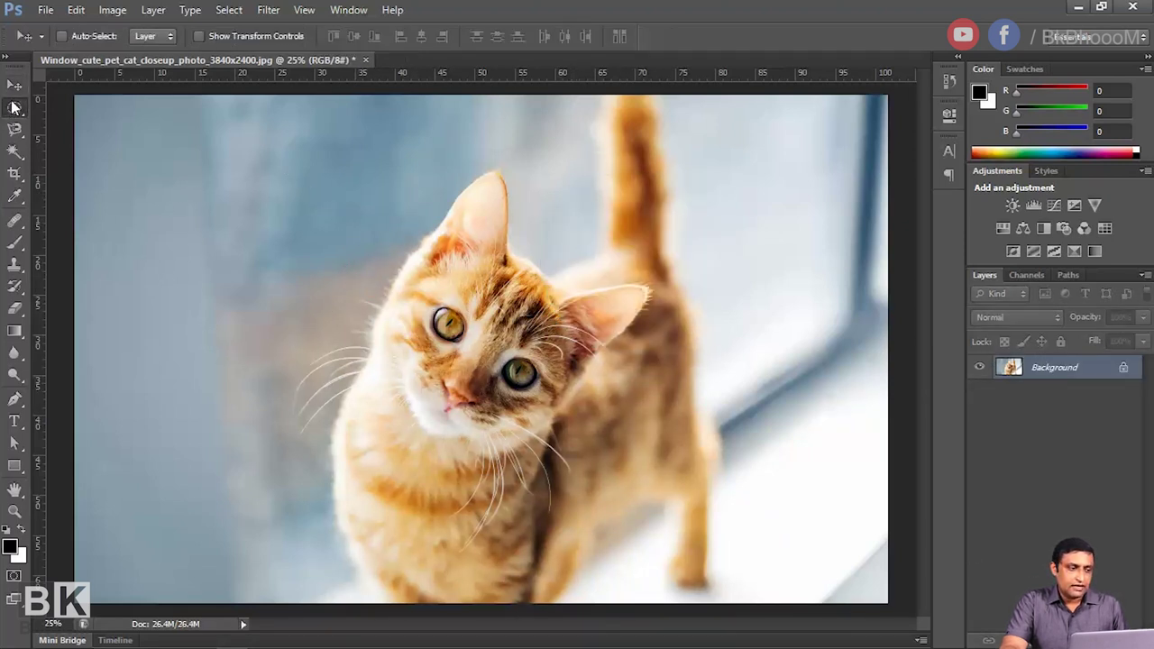
# Step: With the freehand Lasso, trace a closed outline around the top, right side and bottom of the cat
pyautogui.moveTo(13, 129); pyautogui.dragTo(15, 135)
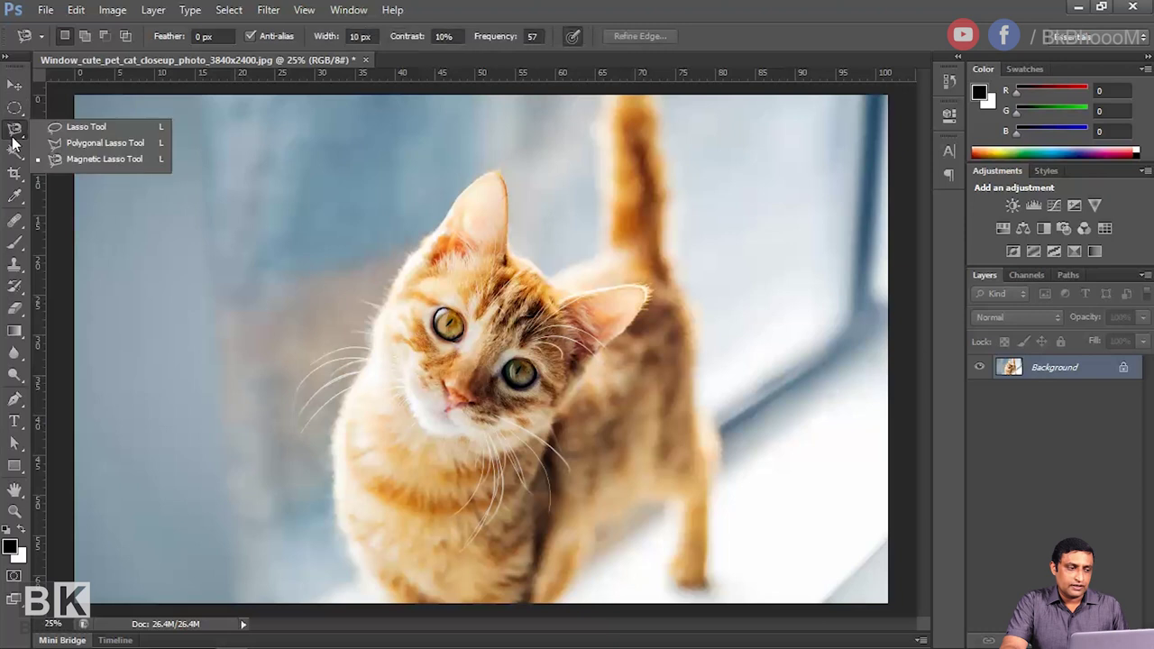
pyautogui.click(91, 128)
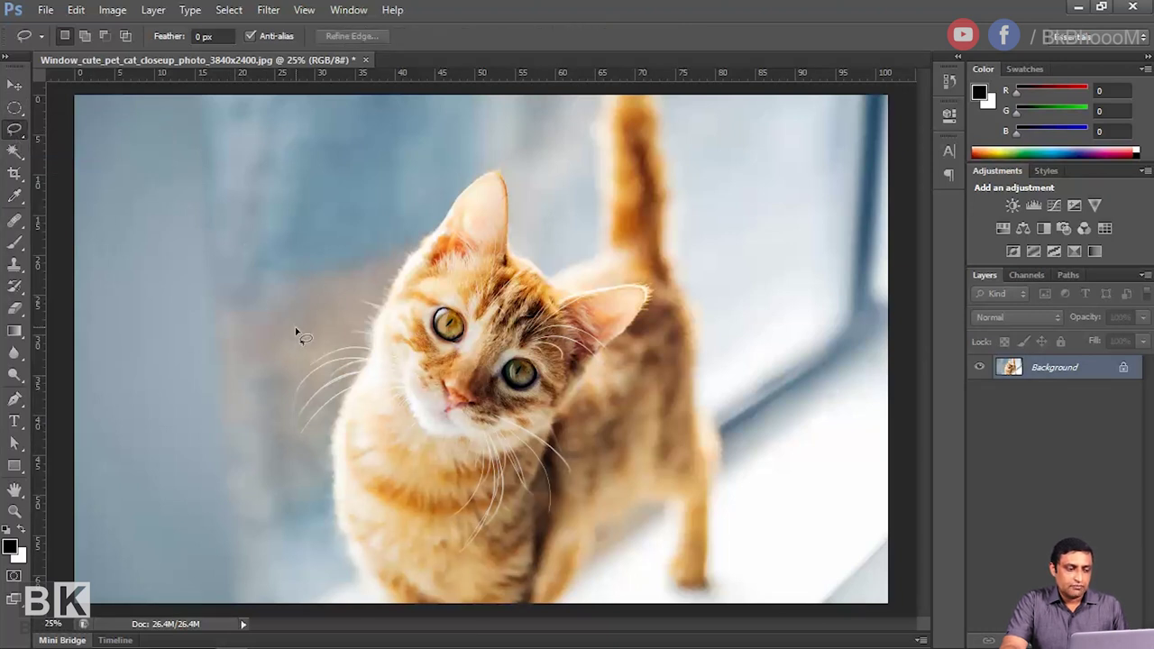
pyautogui.moveTo(254, 411)
pyautogui.mouseDown()
pyautogui.moveTo(465, 231)
pyautogui.moveTo(472, 270)
pyautogui.moveTo(588, 197)
pyautogui.mouseUp()
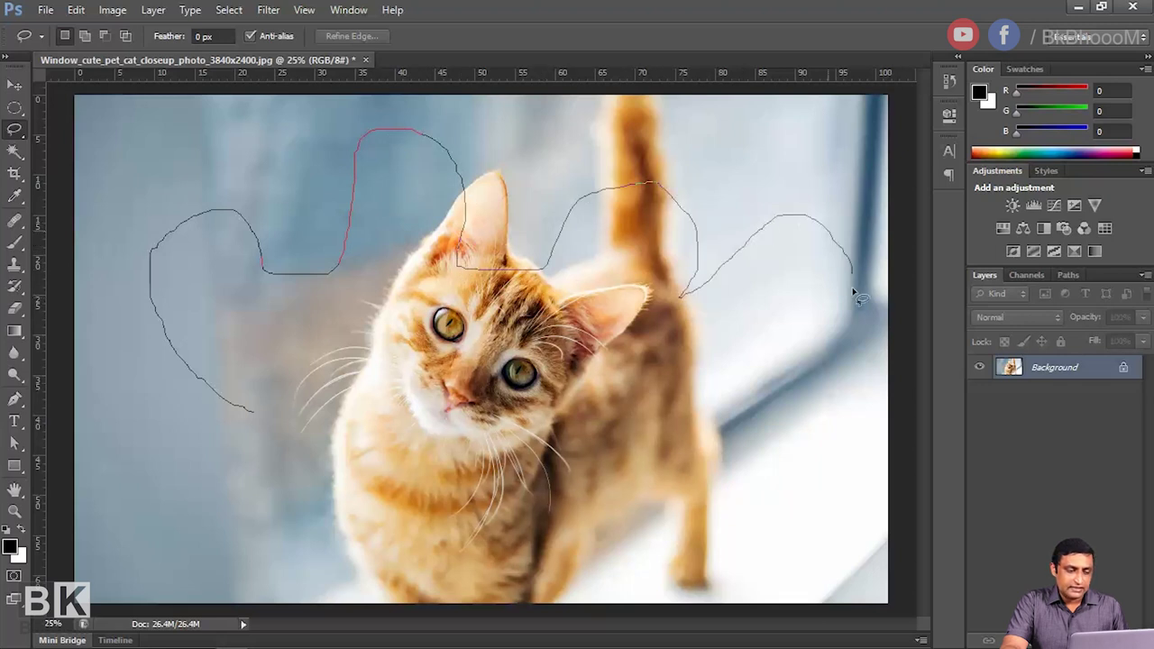
pyautogui.moveTo(853, 291); pyautogui.dragTo(692, 460)
pyautogui.moveTo(750, 535)
pyautogui.mouseDown()
pyautogui.moveTo(622, 566)
pyautogui.moveTo(359, 443)
pyautogui.mouseUp()
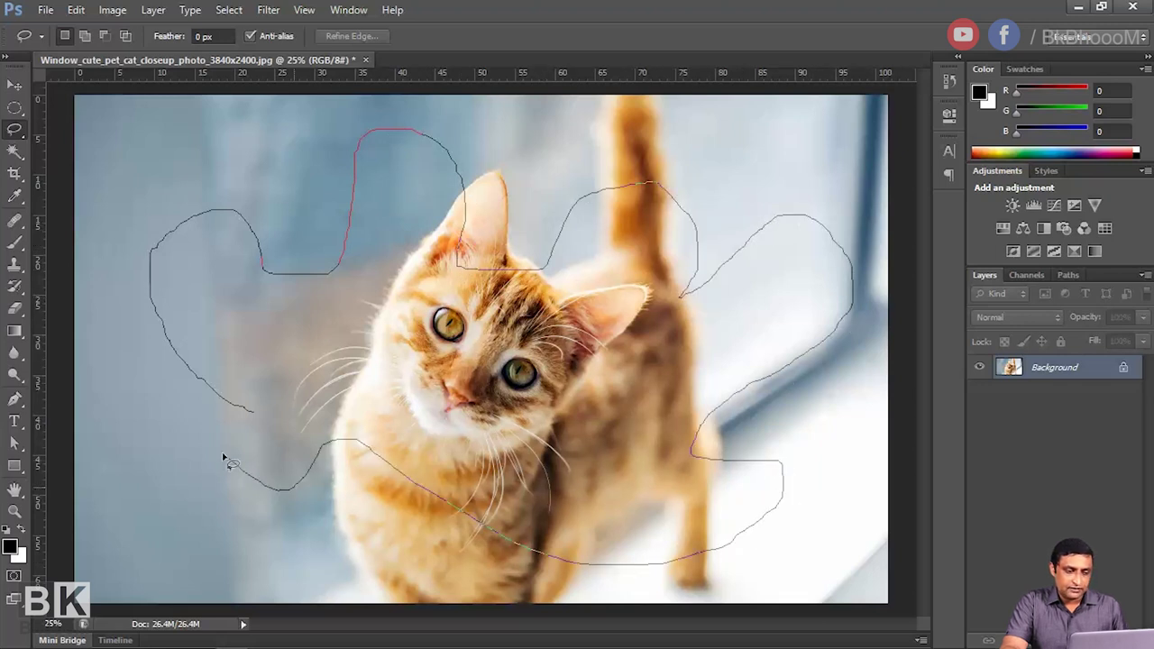
pyautogui.moveTo(225, 460); pyautogui.dragTo(253, 411)
# Step: Copy the lasso selection to a new layer, move it right, then delete that layer
pyautogui.hotkey('ctrl', 'j')
pyautogui.press('v')
pyautogui.moveTo(458, 334); pyautogui.dragTo(713, 330)
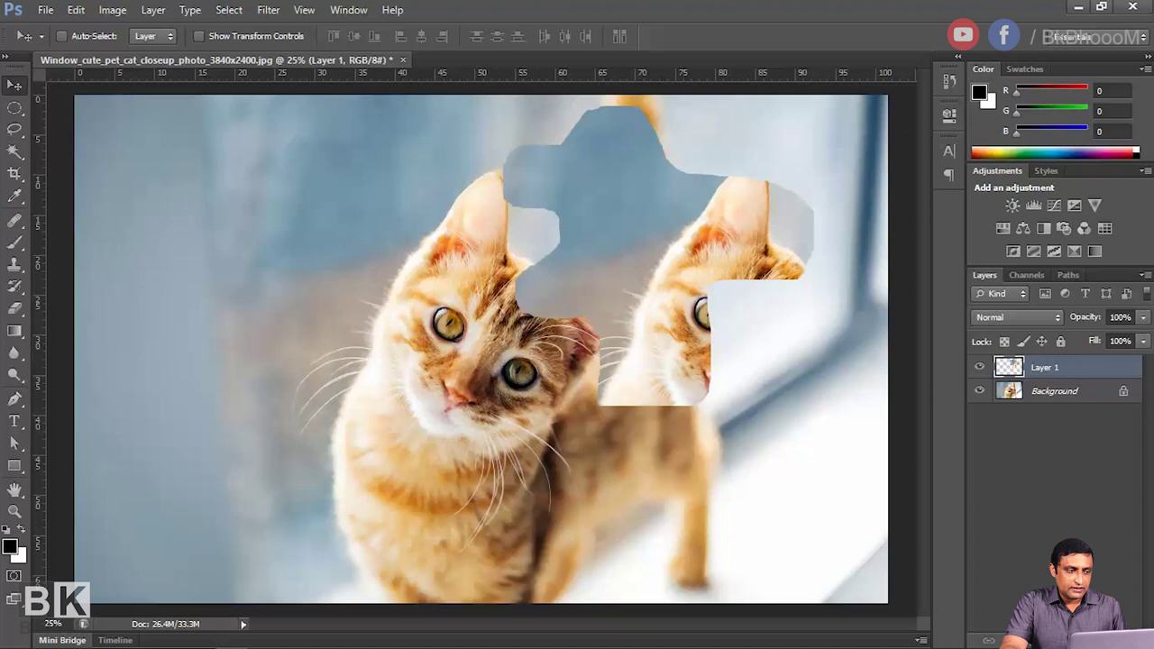
pyautogui.press('Delete')
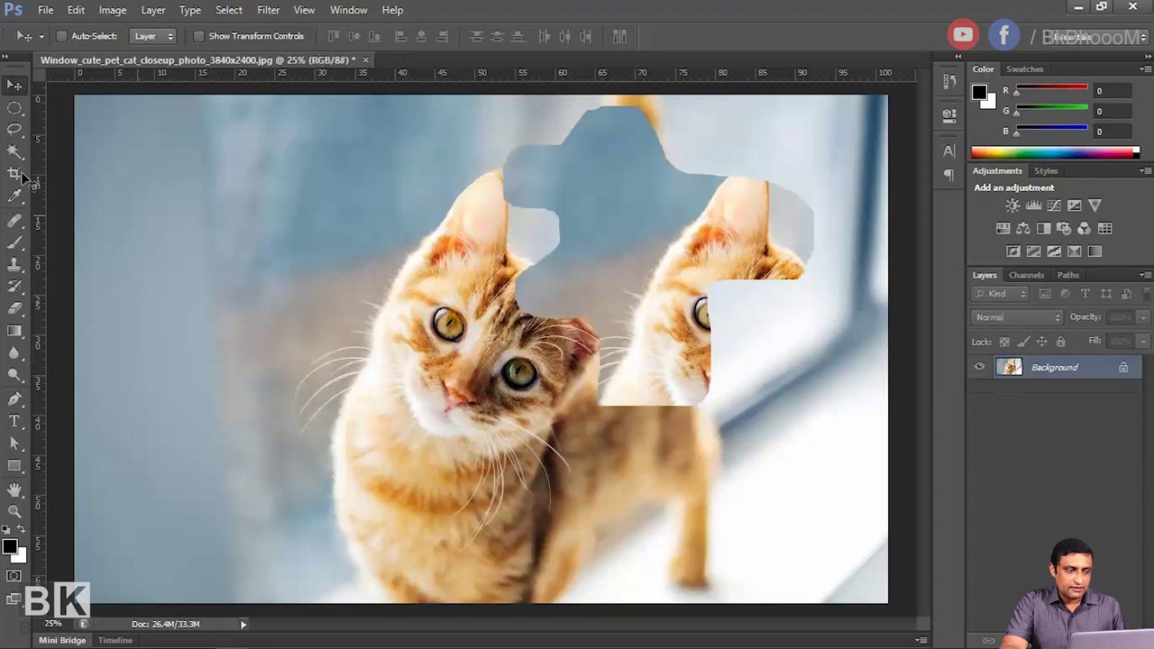
# Step: Try the Polygonal Lasso, cancel its unfinished outline, and return to the freehand Lasso
pyautogui.click(13, 132)
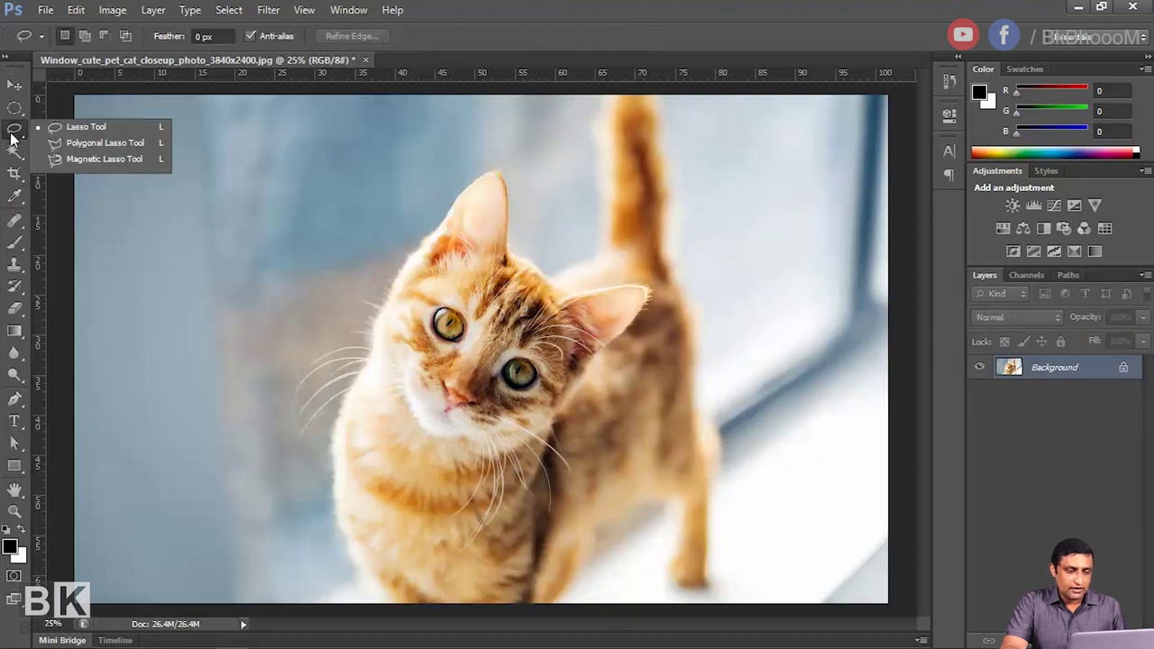
pyautogui.click(65, 145)
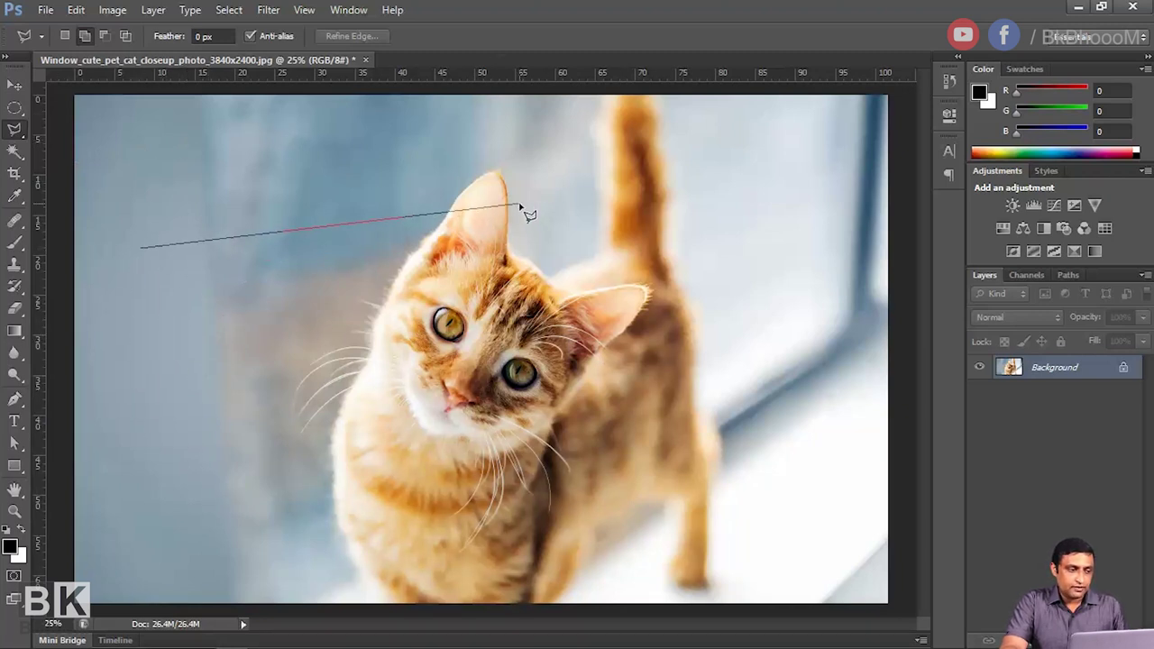
pyautogui.press('Escape')
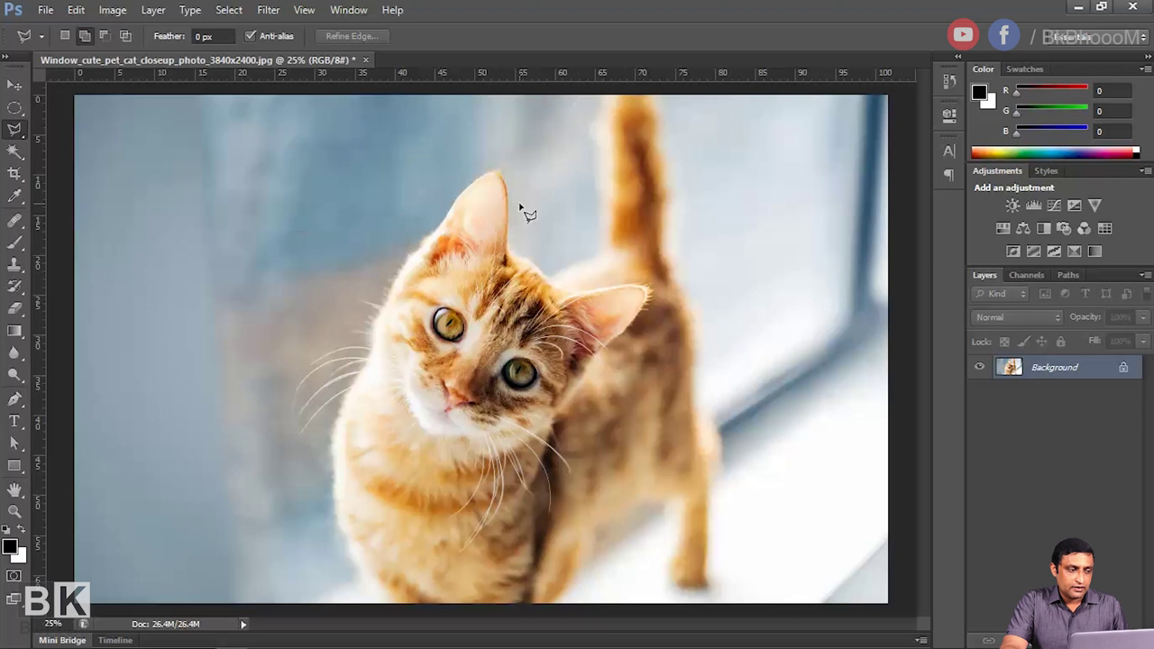
pyautogui.rightClick(19, 135)
pyautogui.click(72, 128)
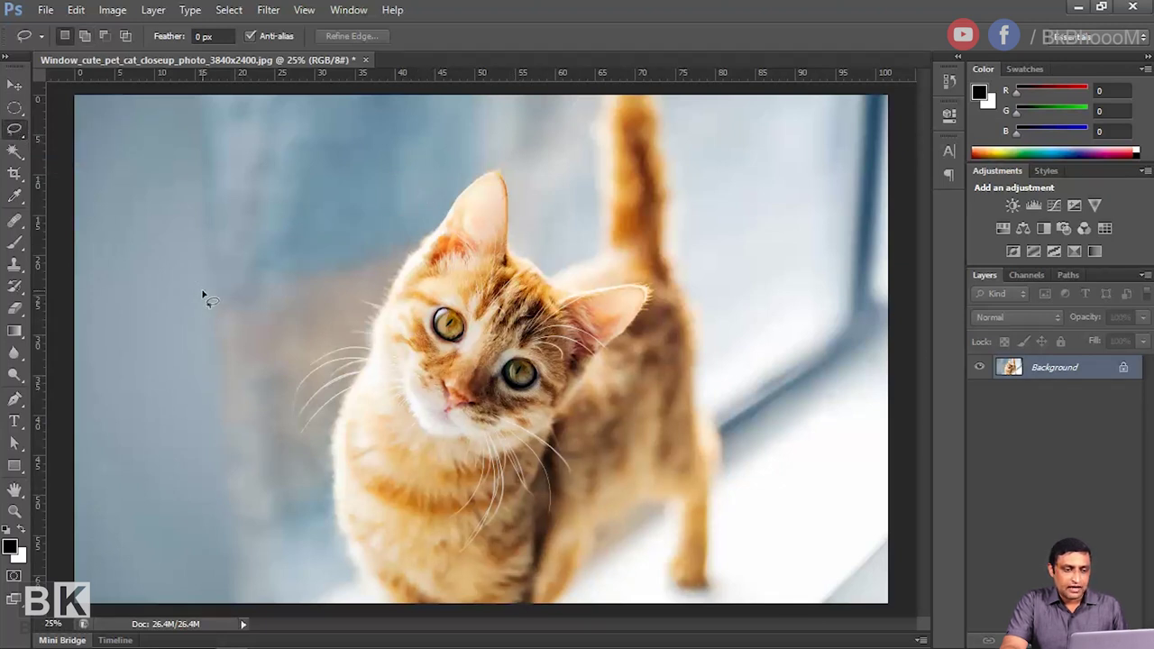
# Step: Trace a trial freehand selection across the top, clear it, then outline the cat's left ear
pyautogui.moveTo(203, 294)
pyautogui.mouseDown()
pyautogui.moveTo(185, 193)
pyautogui.moveTo(257, 177)
pyautogui.moveTo(426, 219)
pyautogui.moveTo(554, 153)
pyautogui.mouseUp()
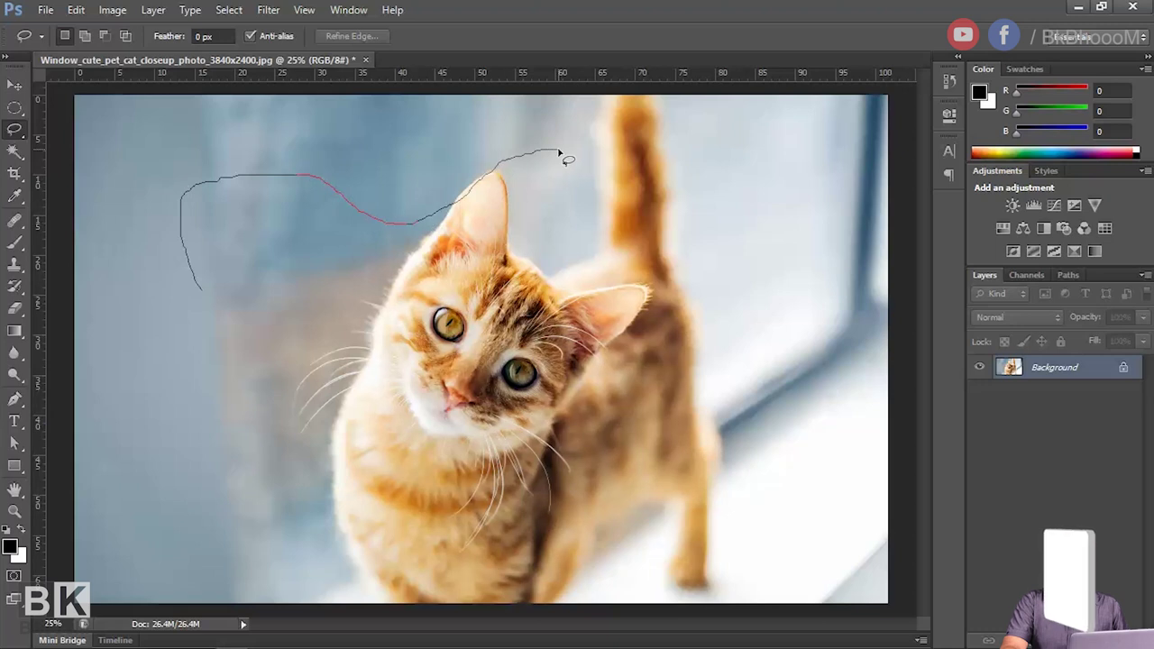
pyautogui.moveTo(640, 190); pyautogui.dragTo(672, 205)
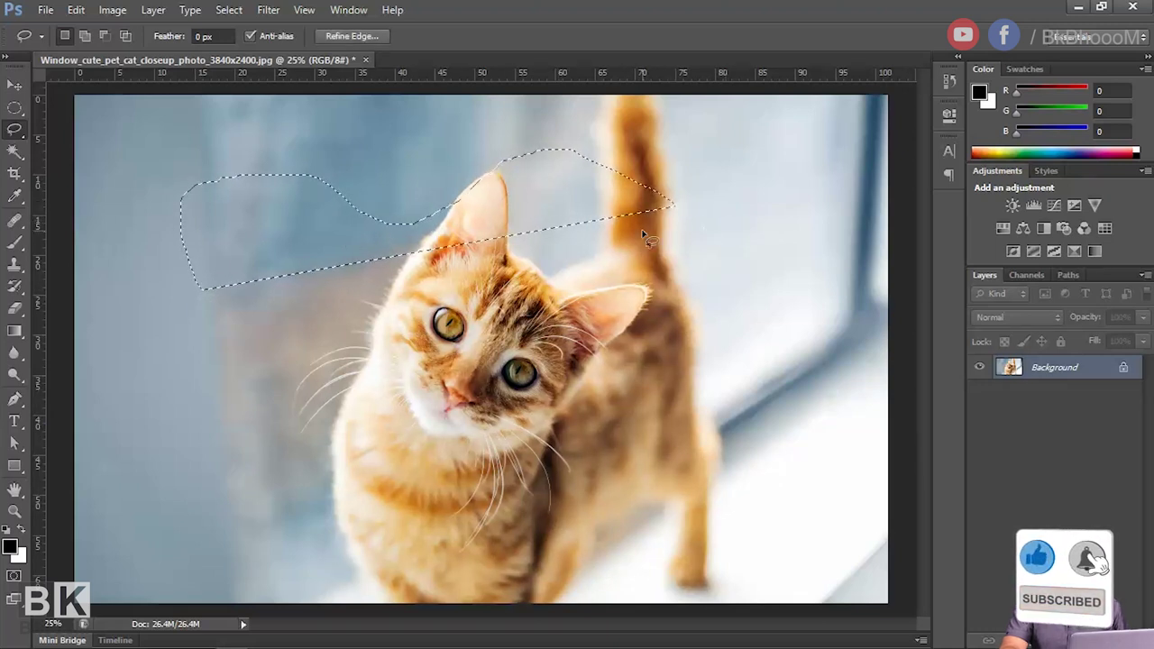
pyautogui.click(358, 377)
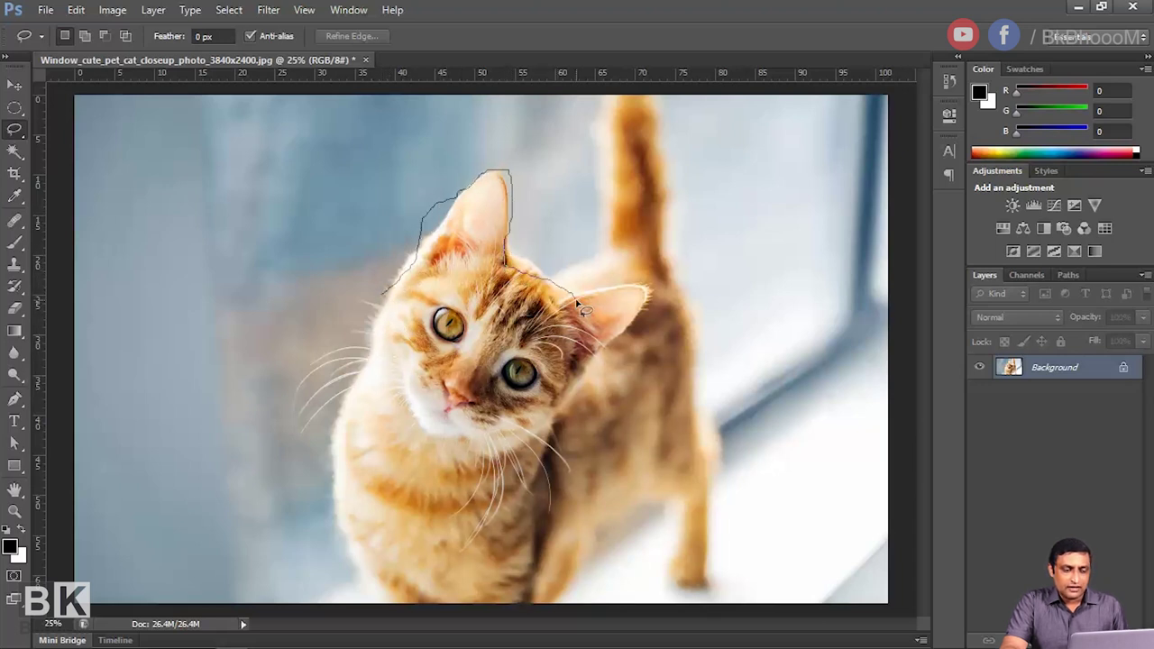
pyautogui.moveTo(578, 305); pyautogui.dragTo(575, 301)
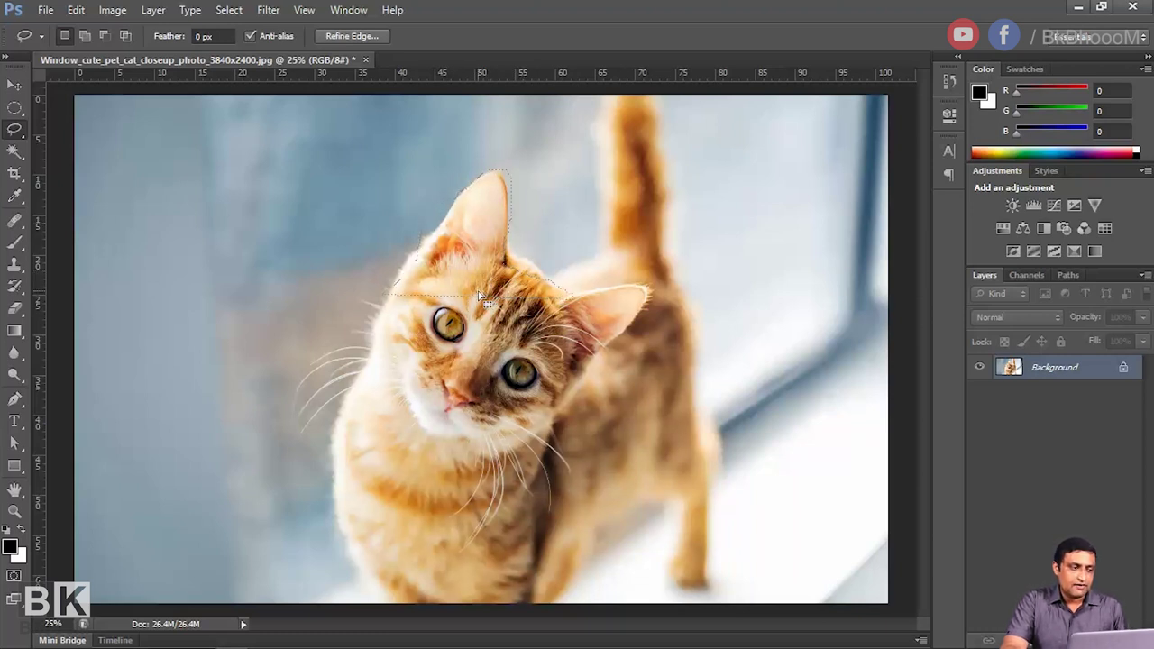
# Step: Pick the Polygonal Lasso and start an outline at the cat's cheek, removing the stray corner
pyautogui.click(9, 131)
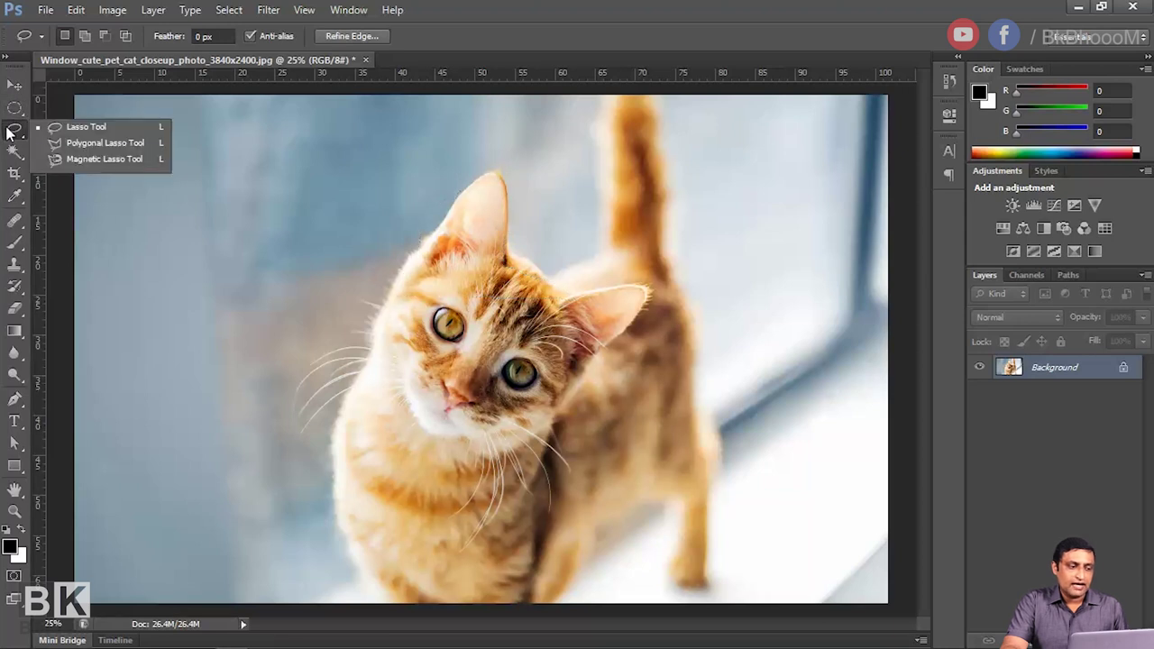
pyautogui.click(89, 145)
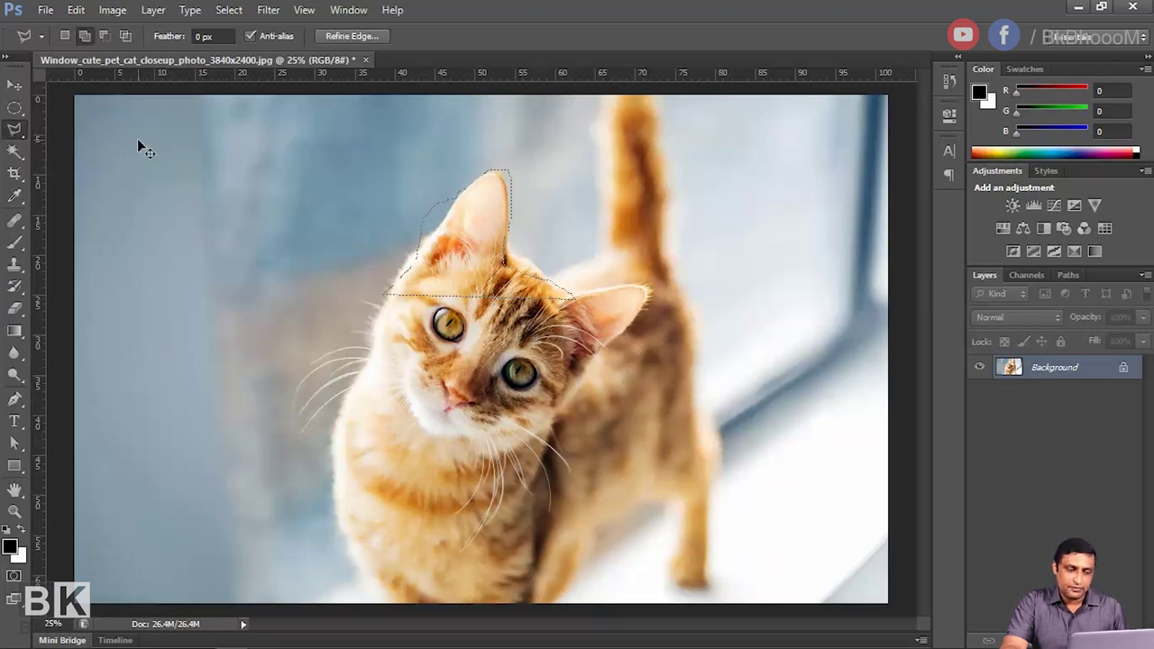
pyautogui.click(386, 300)
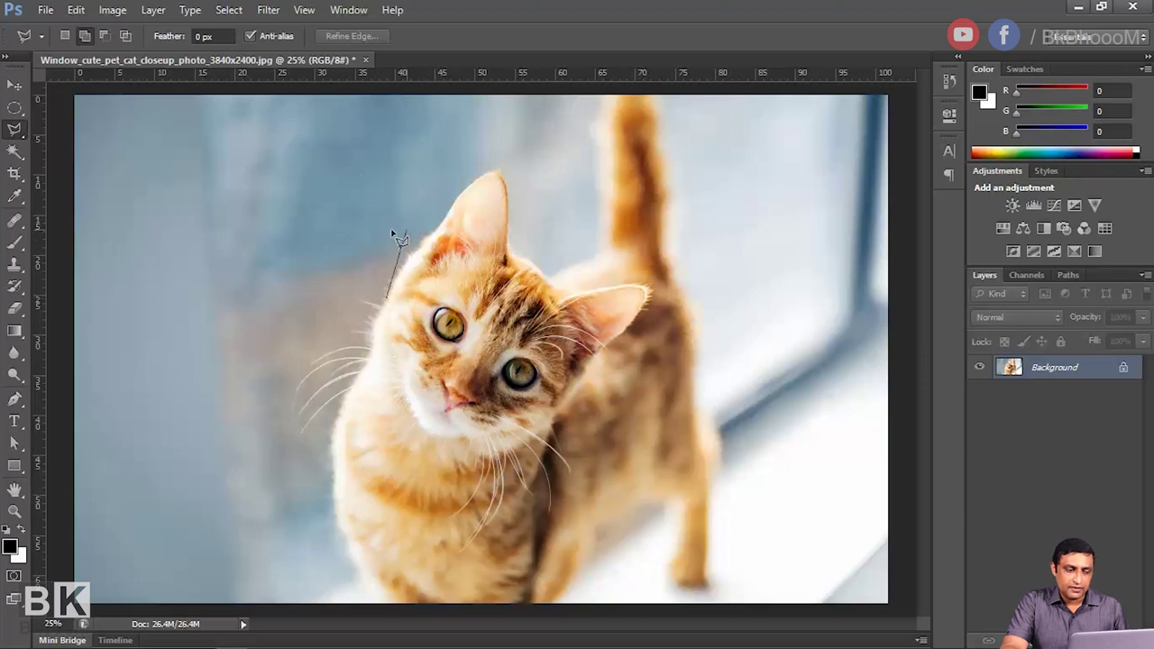
pyautogui.click(279, 84)
pyautogui.press('BackSpace')
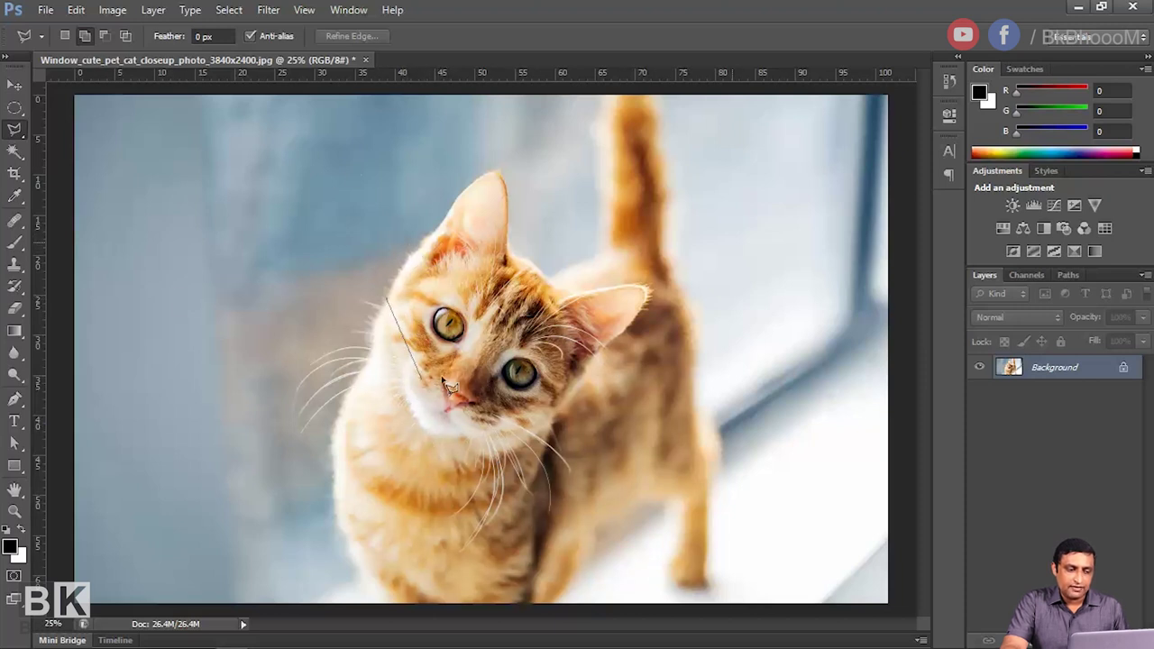
# Step: Place polygonal corners around the cat's head, ear, body and left background, then cancel the outline
pyautogui.click(430, 230)
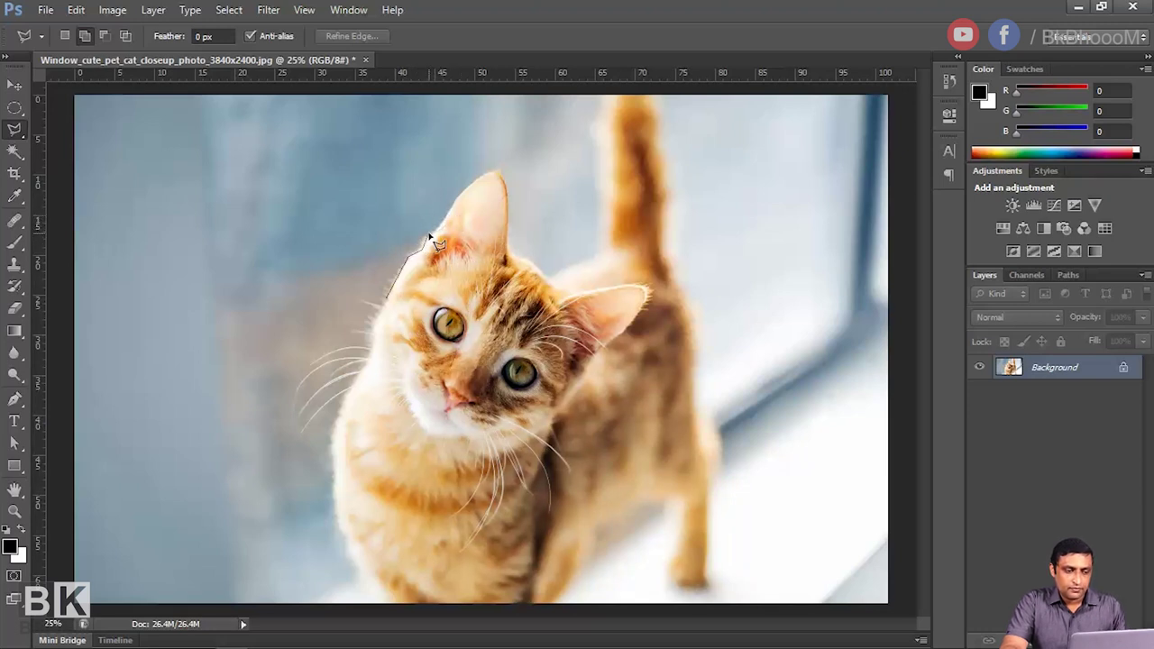
pyautogui.click(453, 205)
pyautogui.click(507, 223)
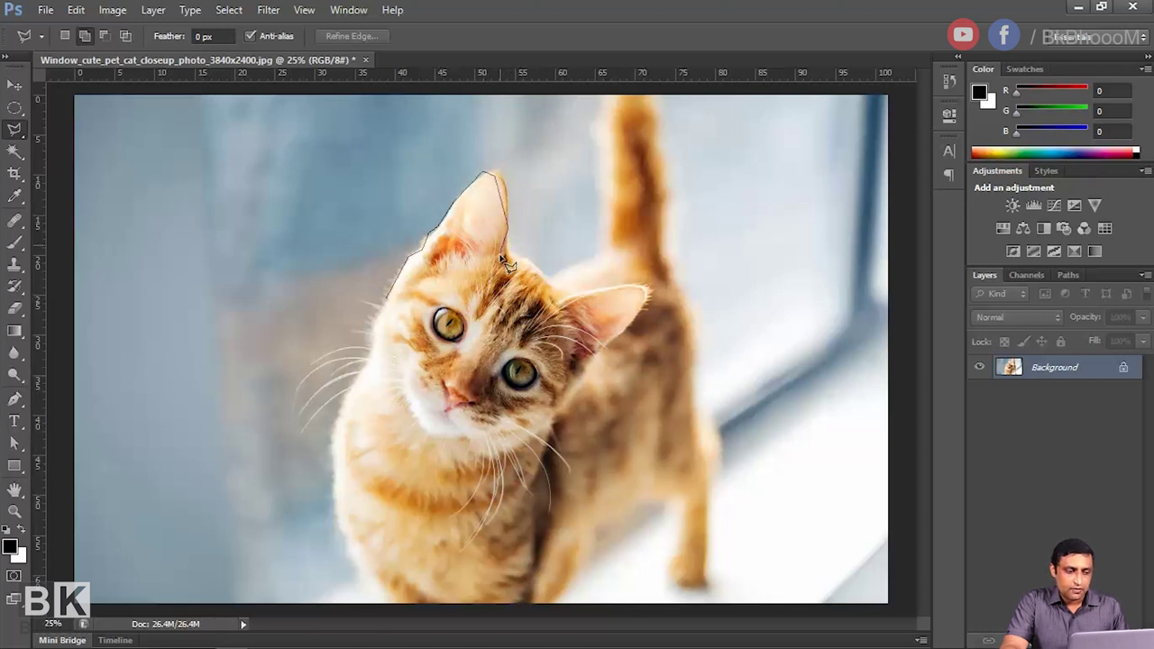
pyautogui.click(501, 262)
pyautogui.click(568, 445)
pyautogui.click(401, 566)
pyautogui.click(231, 548)
pyautogui.click(192, 390)
pyautogui.click(231, 144)
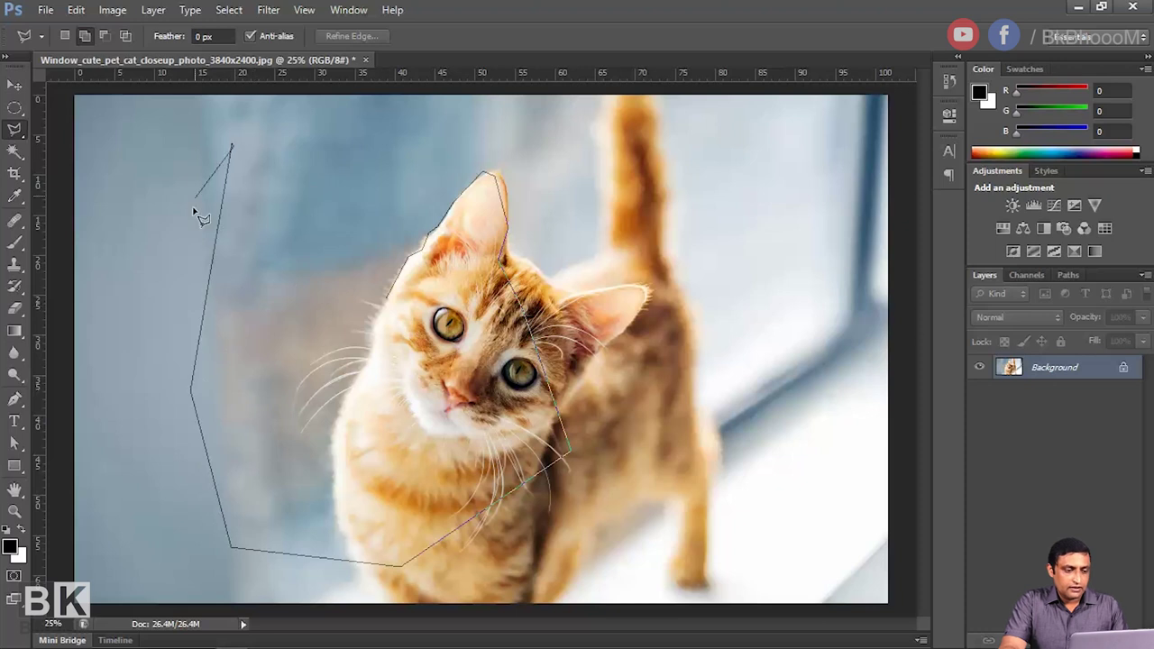
pyautogui.click(193, 215)
pyautogui.press('Escape')
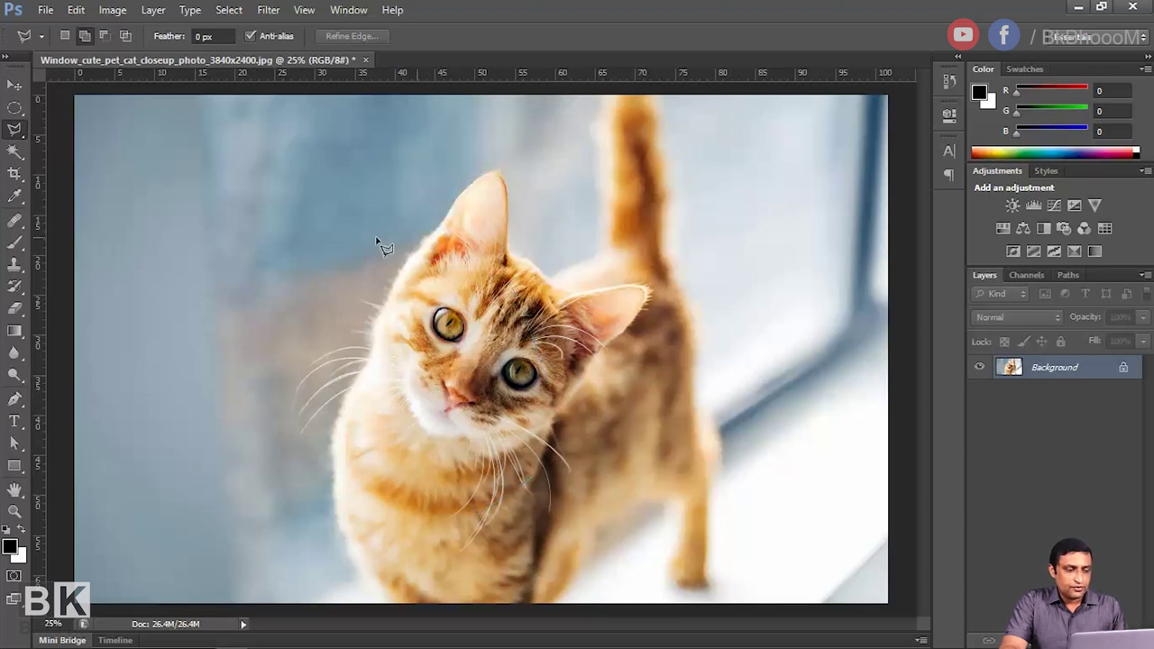
# Step: Start a new polygonal outline in the left background, then remove its corners one by one
pyautogui.click(224, 175)
pyautogui.click(186, 459)
pyautogui.click(352, 406)
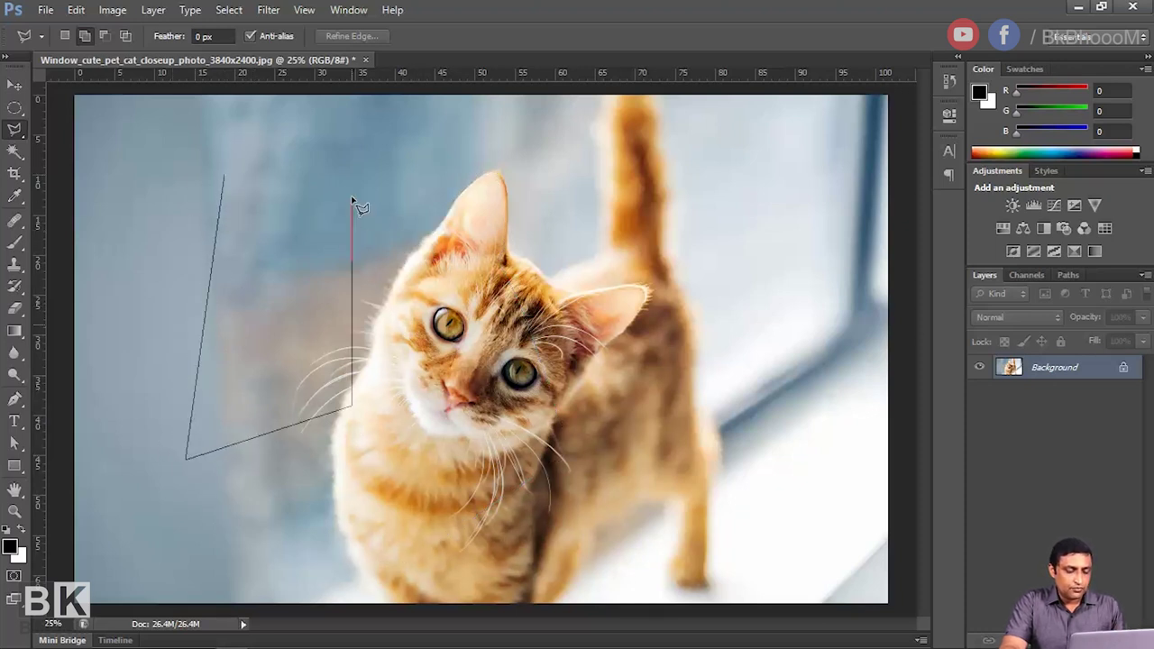
pyautogui.click(351, 192)
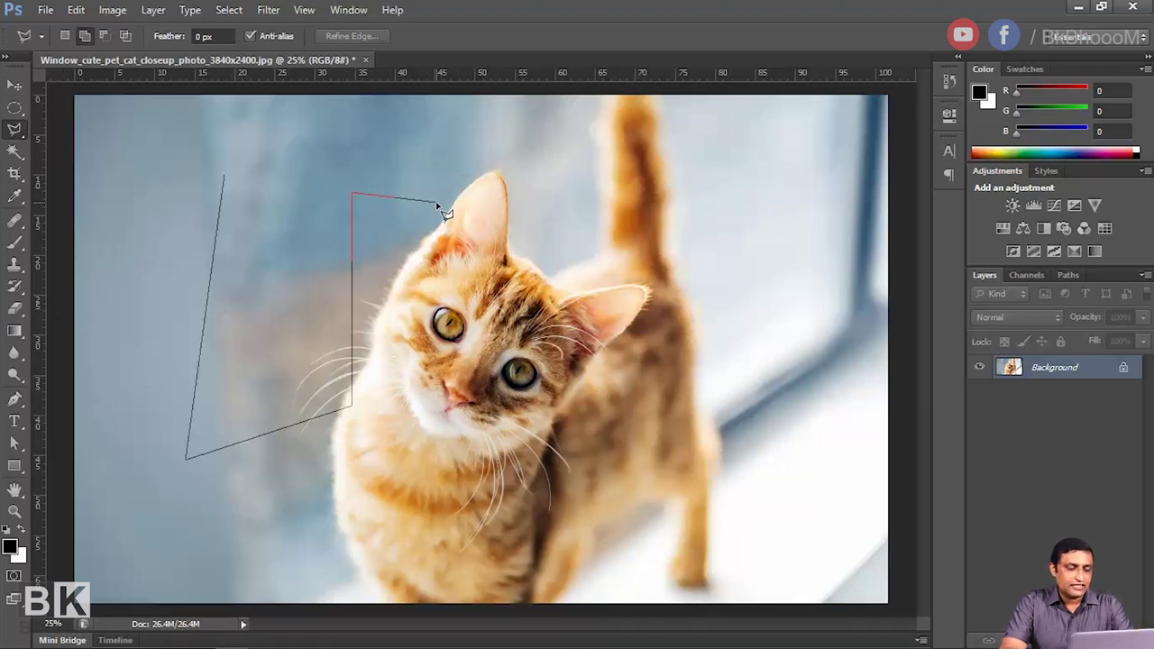
pyautogui.press('BackSpace')
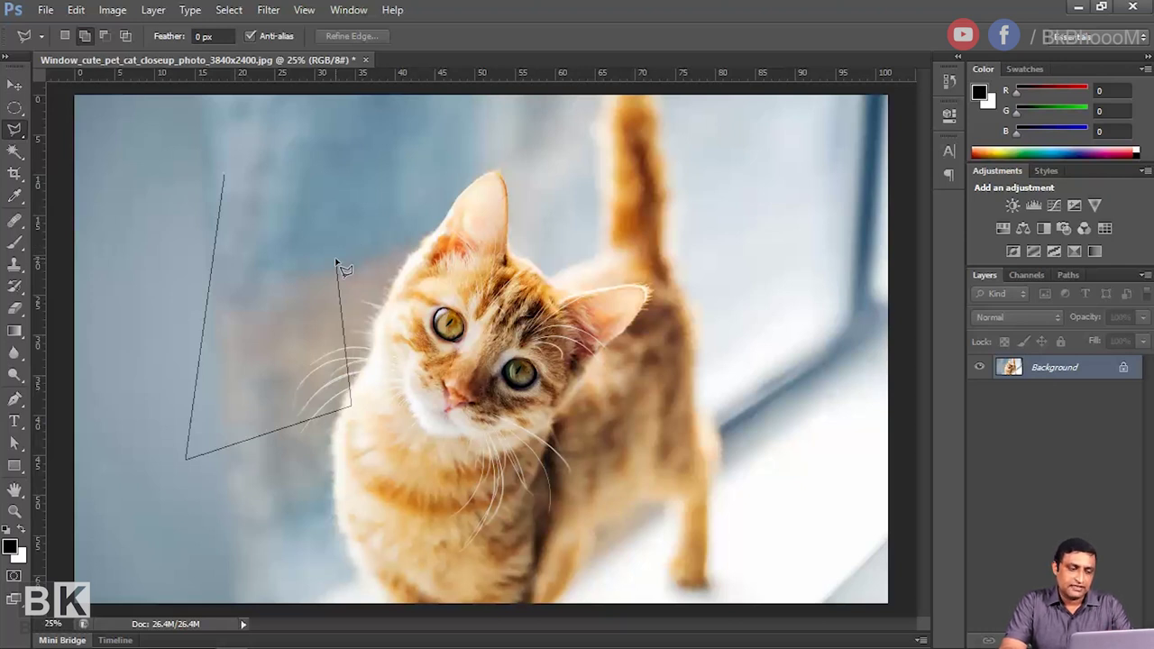
pyautogui.press('BackSpace')
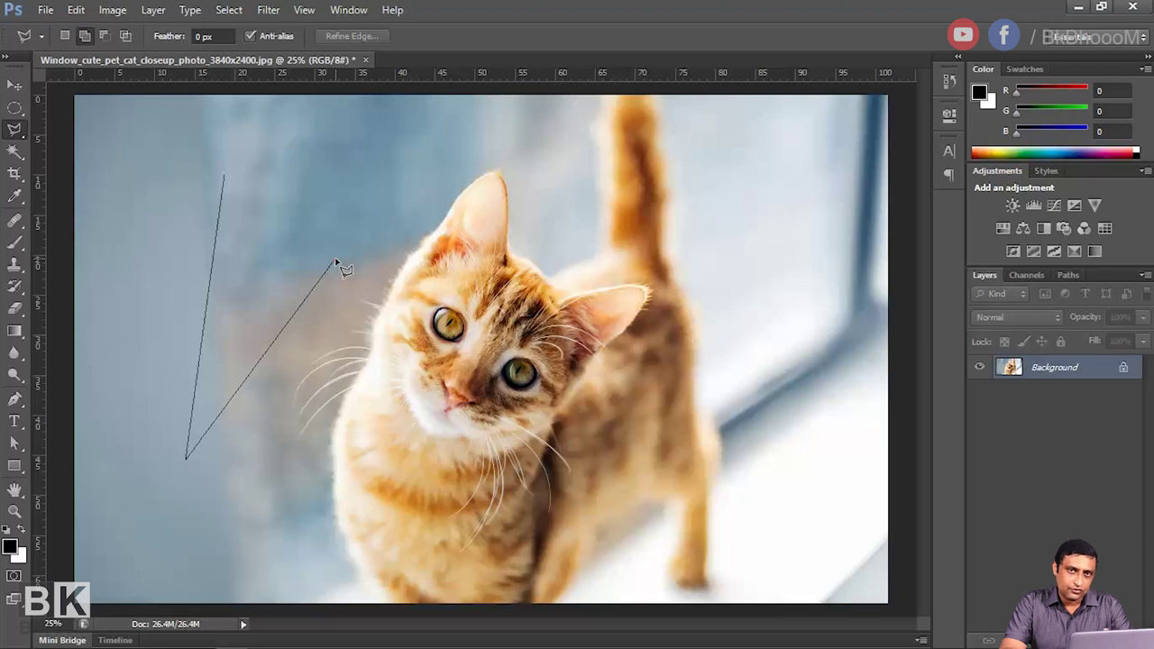
pyautogui.press('BackSpace')
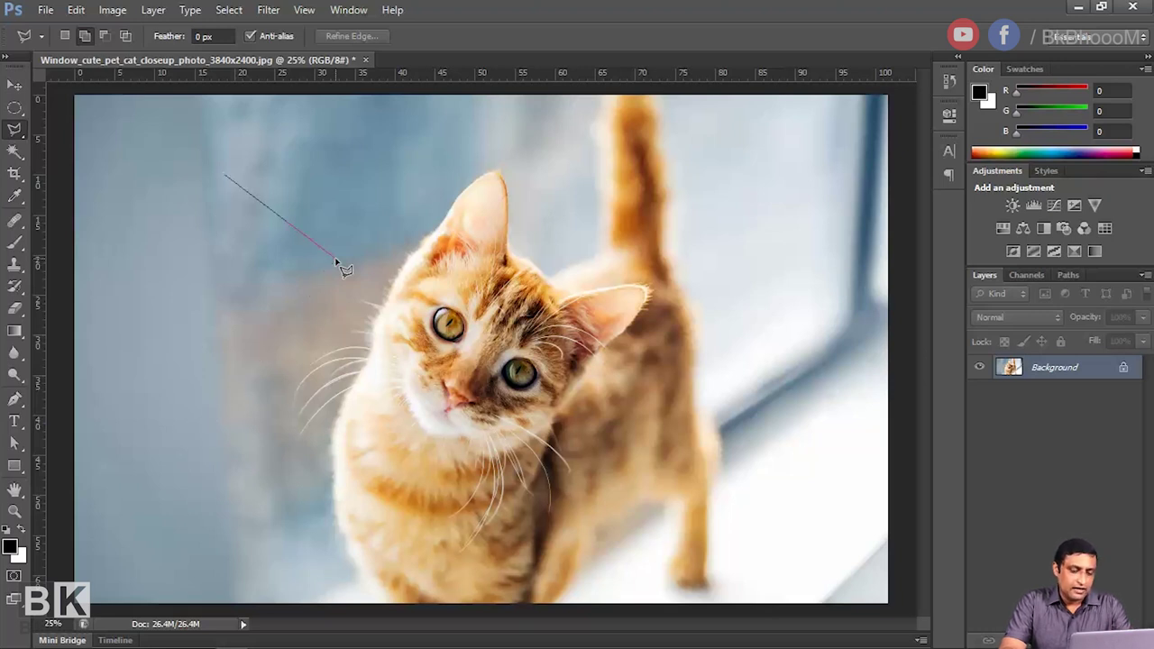
pyautogui.press('BackSpace')
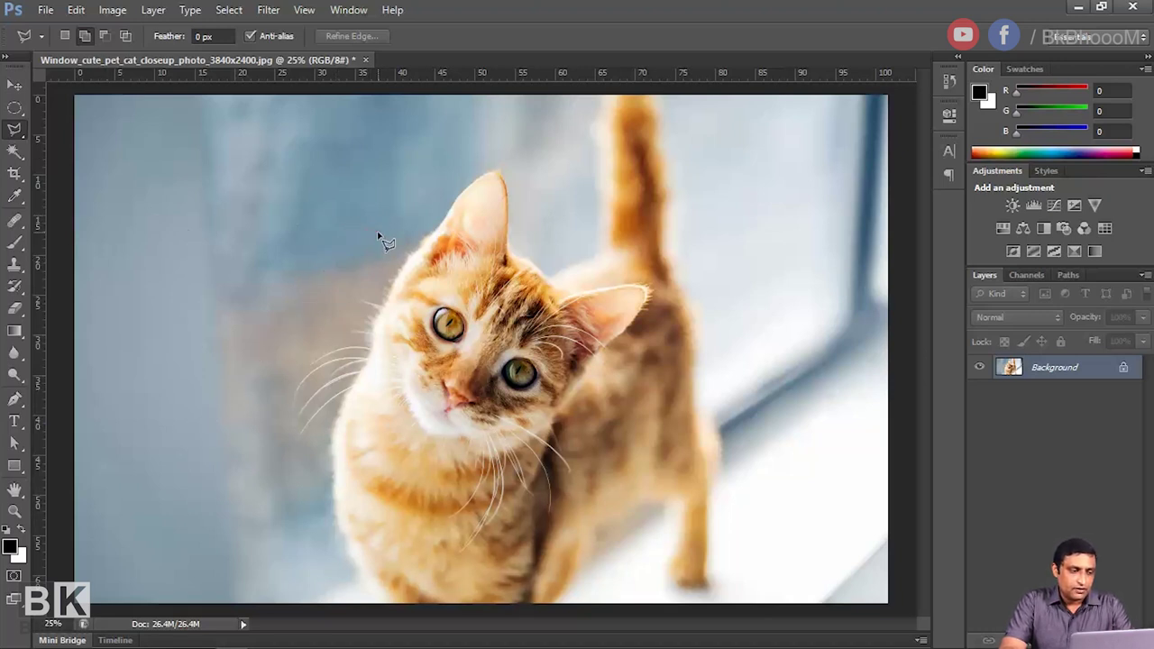
# Step: Draw another polygonal outline from the left edge, cancel it, and bring up the lasso variants
pyautogui.click(45, 210)
pyautogui.click(133, 173)
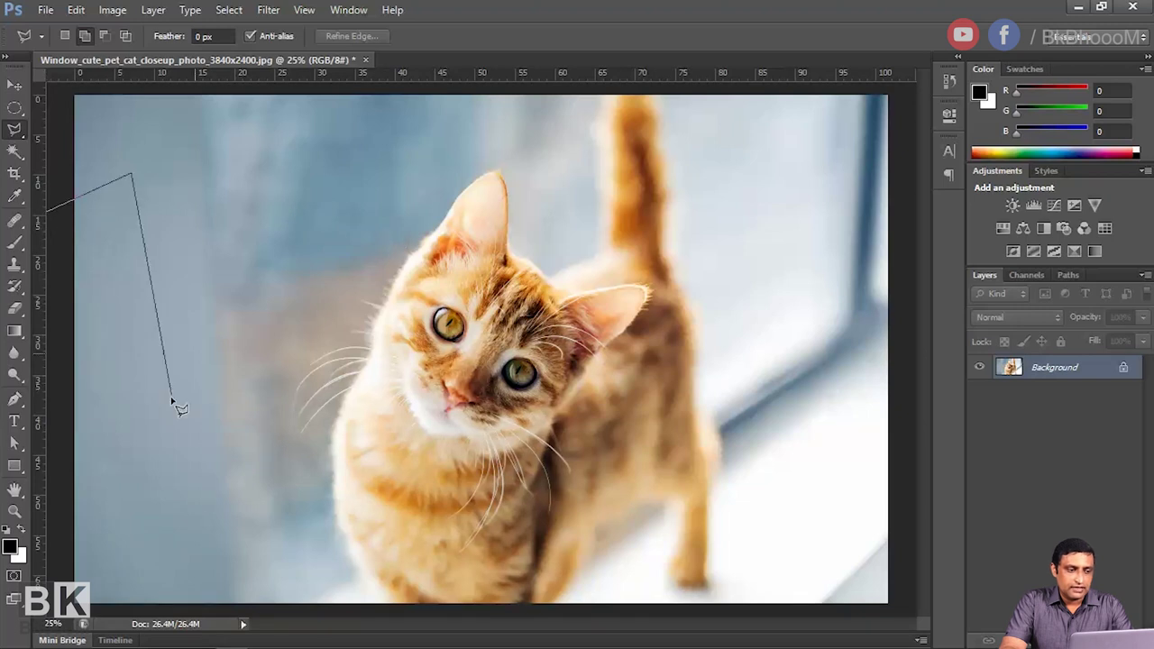
pyautogui.click(169, 399)
pyautogui.click(187, 446)
pyautogui.click(307, 361)
pyautogui.click(330, 221)
pyautogui.click(108, 97)
pyautogui.press('Escape')
pyautogui.rightClick(14, 129)
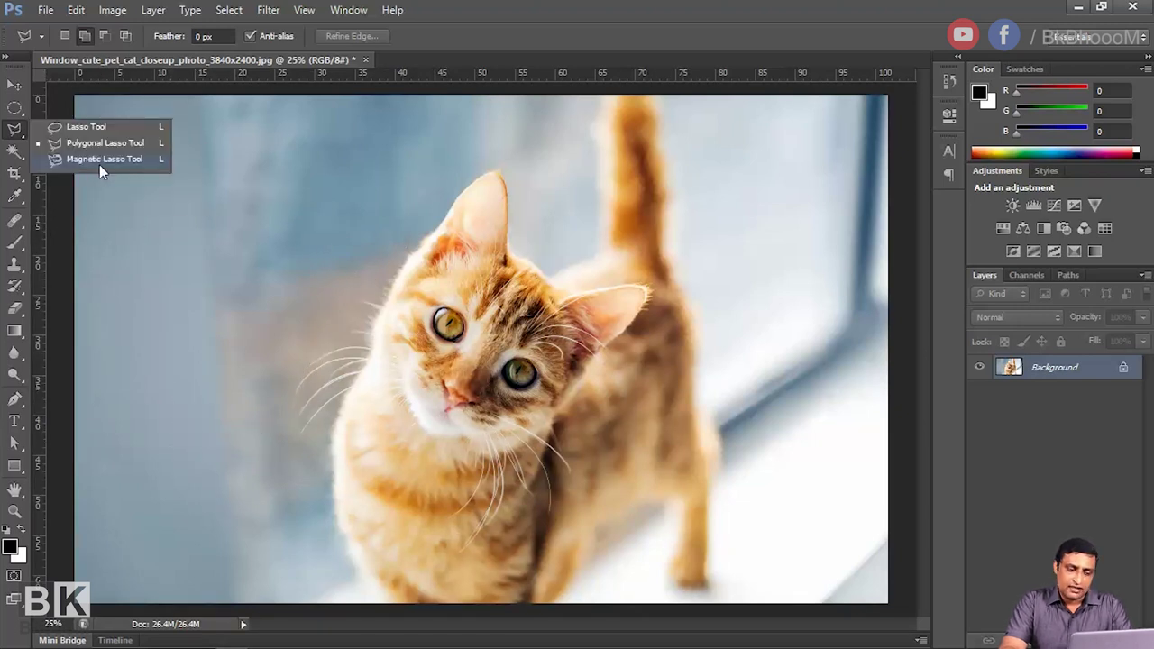
# Step: With the Magnetic Lasso, trace from the cat's cheek up the ear and close the background selection
pyautogui.click(100, 162)
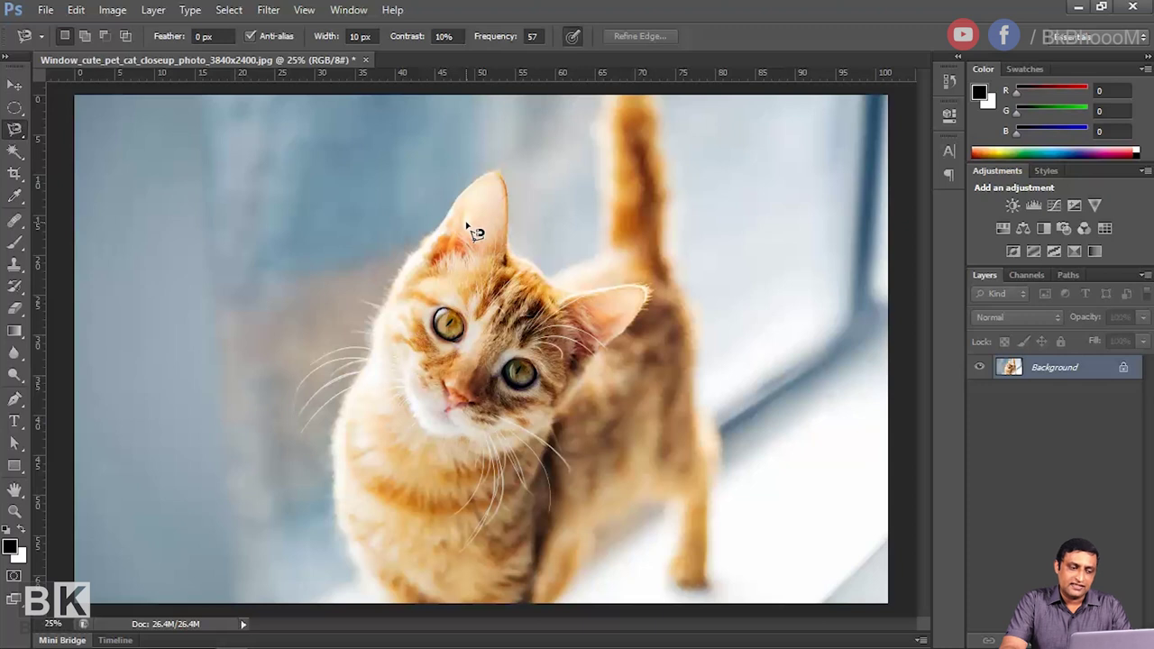
pyautogui.click(370, 336)
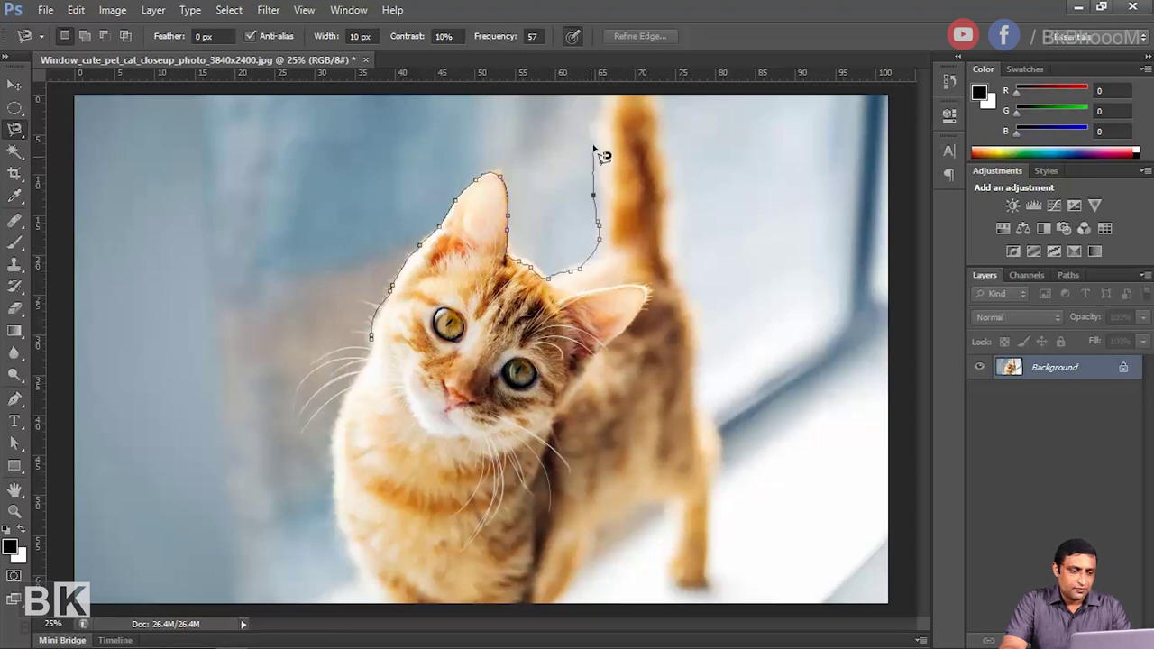
pyautogui.doubleClick(232, 347)
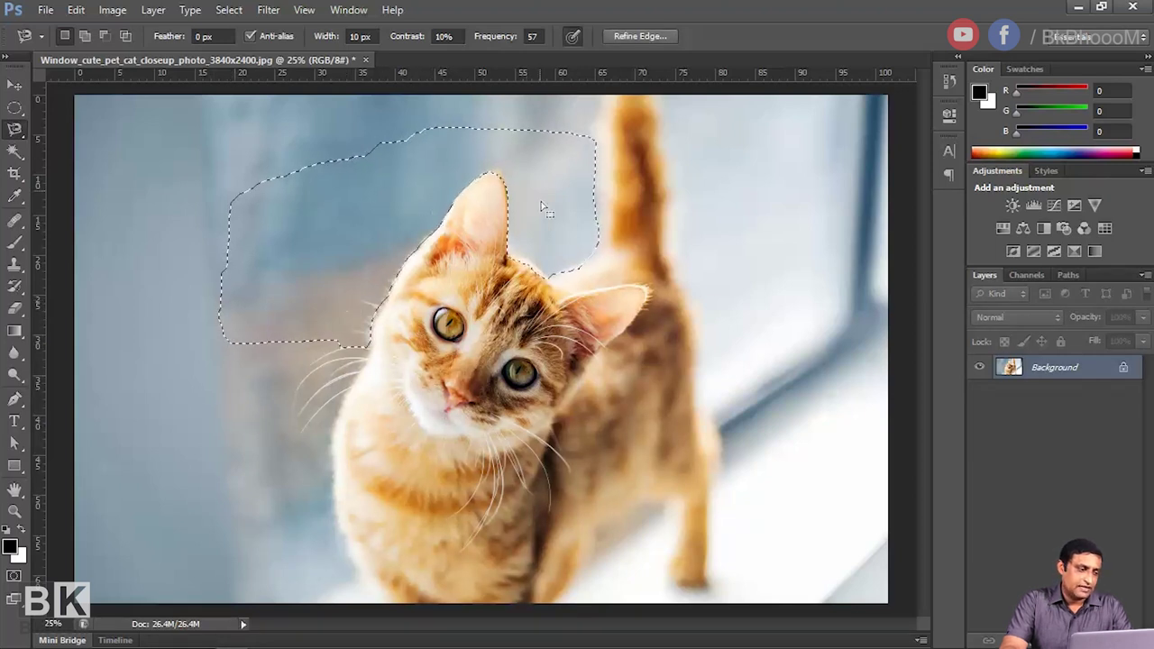
pyautogui.click(12, 133)
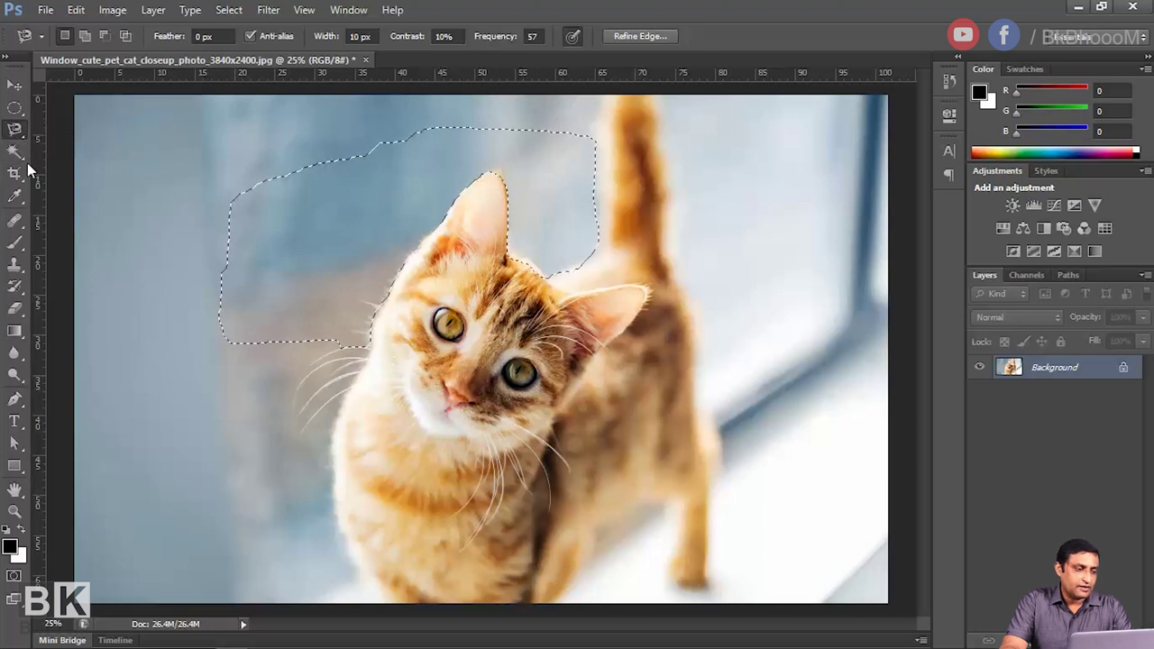
# Step: Choose the Quick Selection tool, clear the selection, and set its brush size to 158
pyautogui.click(17, 151)
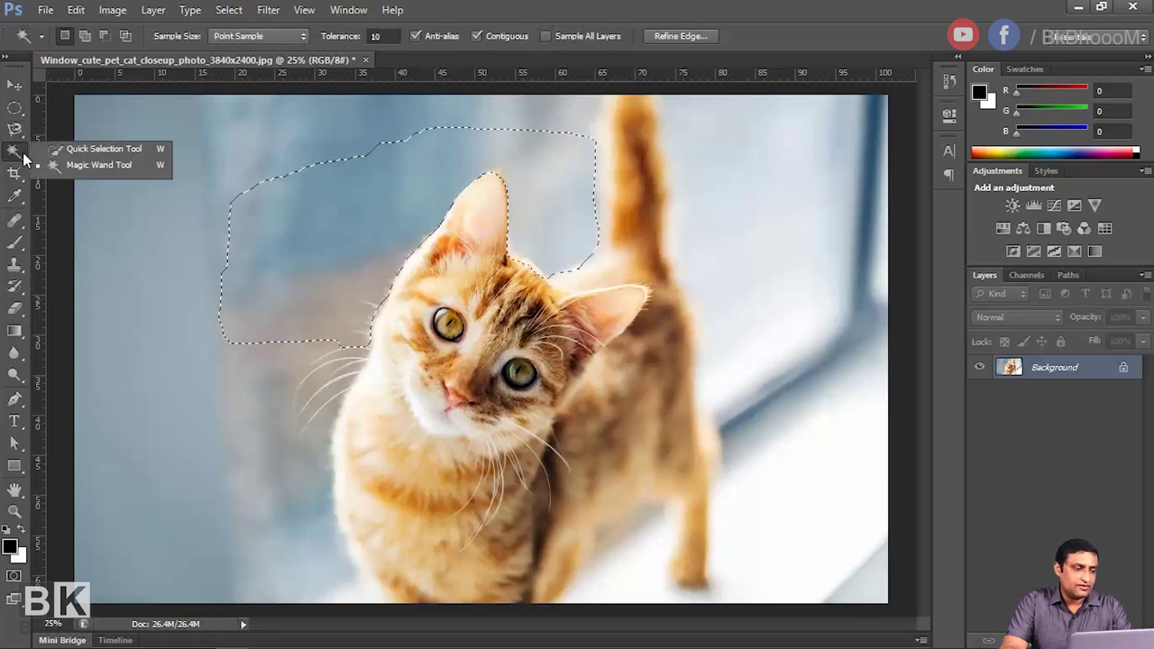
pyautogui.click(85, 150)
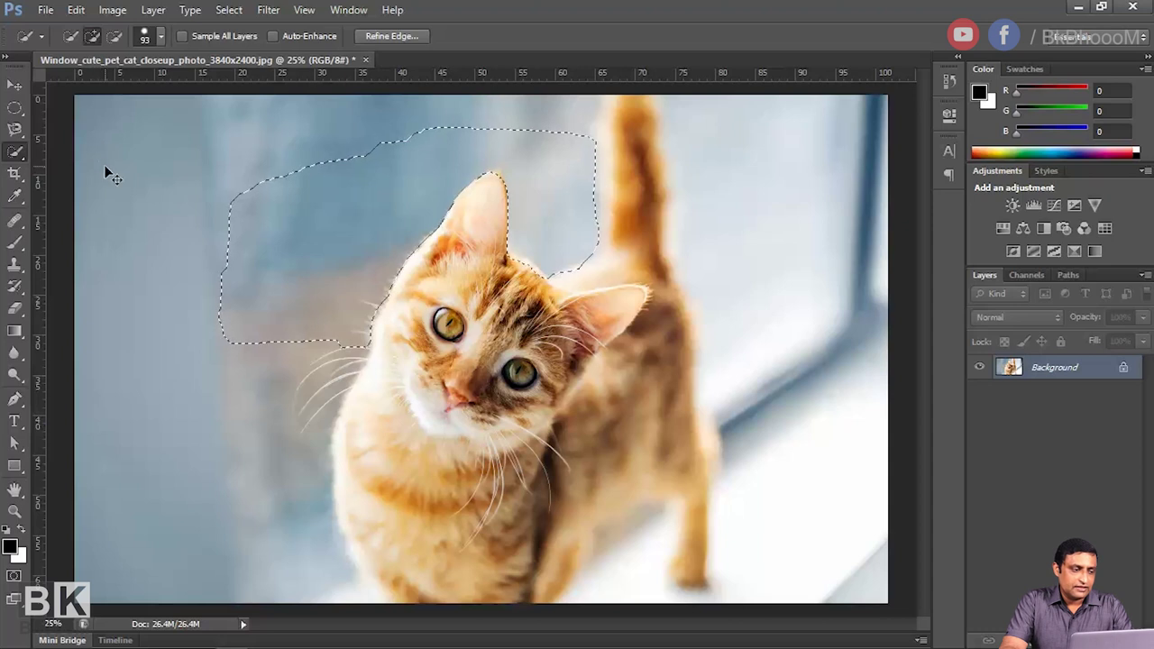
pyautogui.hotkey('ctrl', 'd')
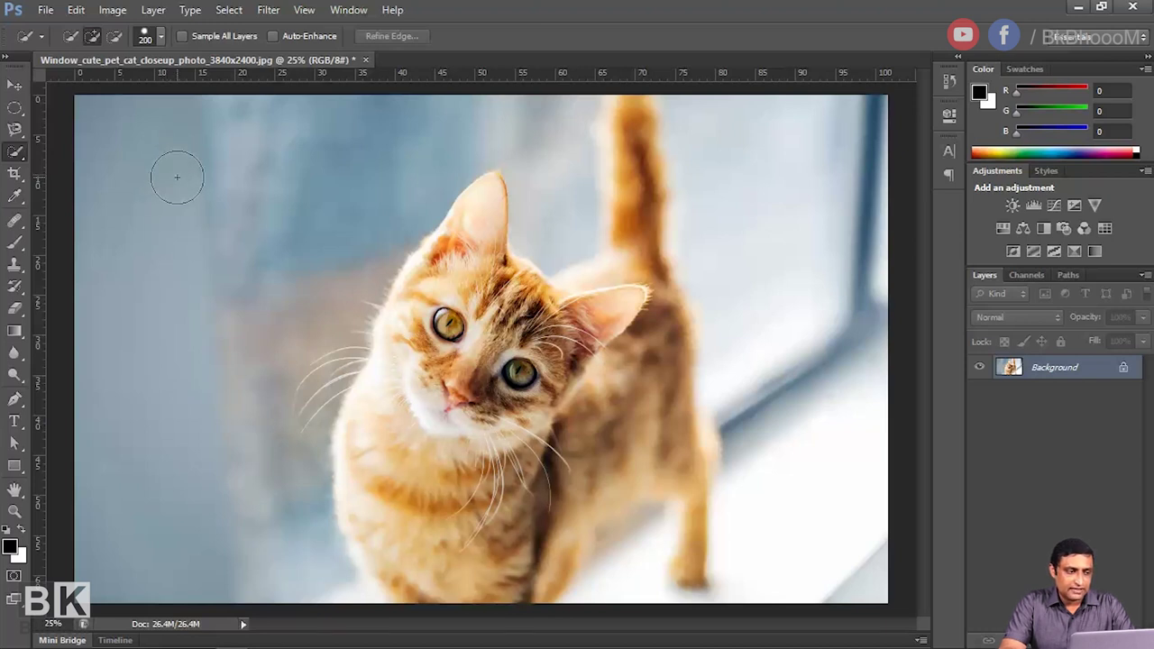
pyautogui.press(']')
pyautogui.press(']')
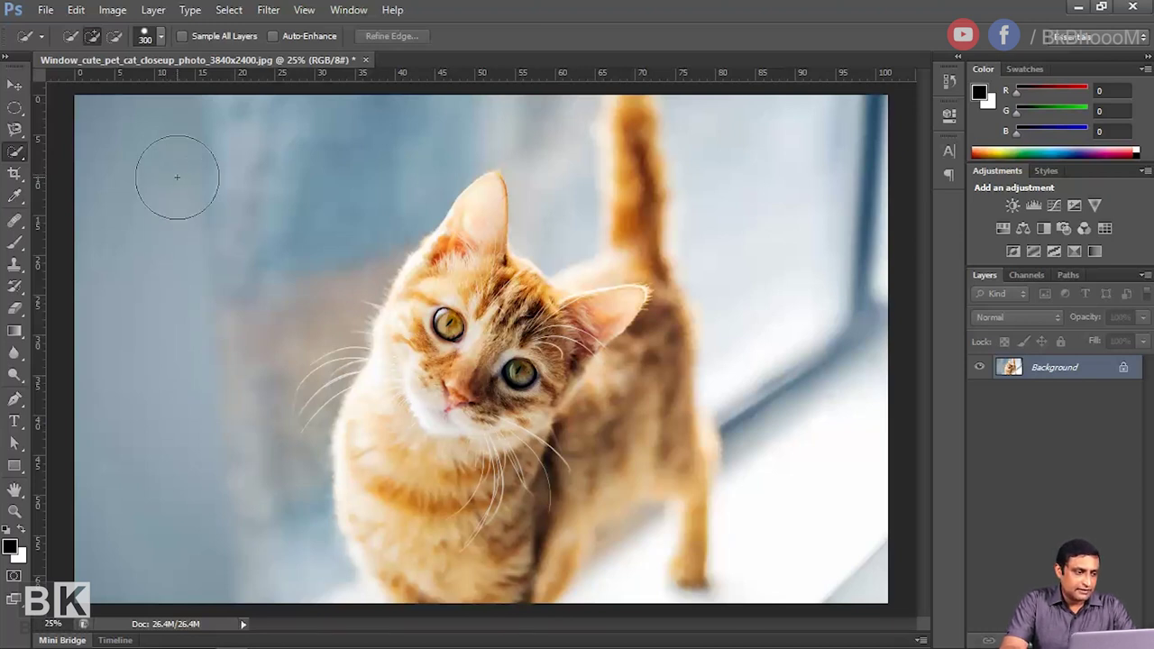
pyautogui.press('[')
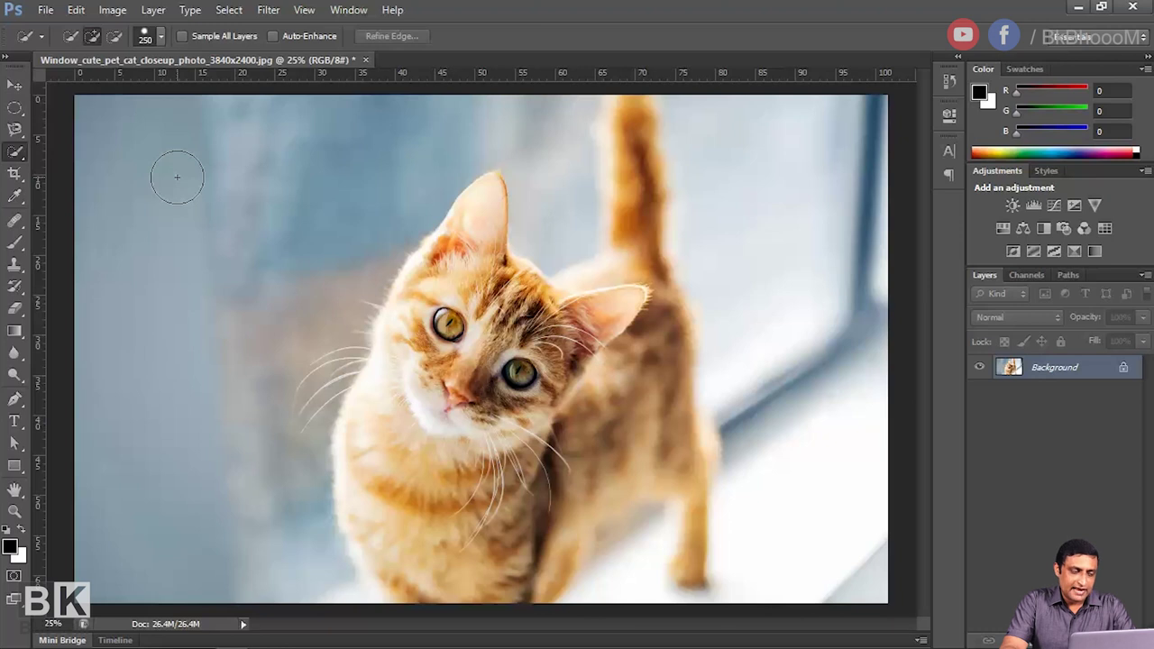
pyautogui.click(163, 39)
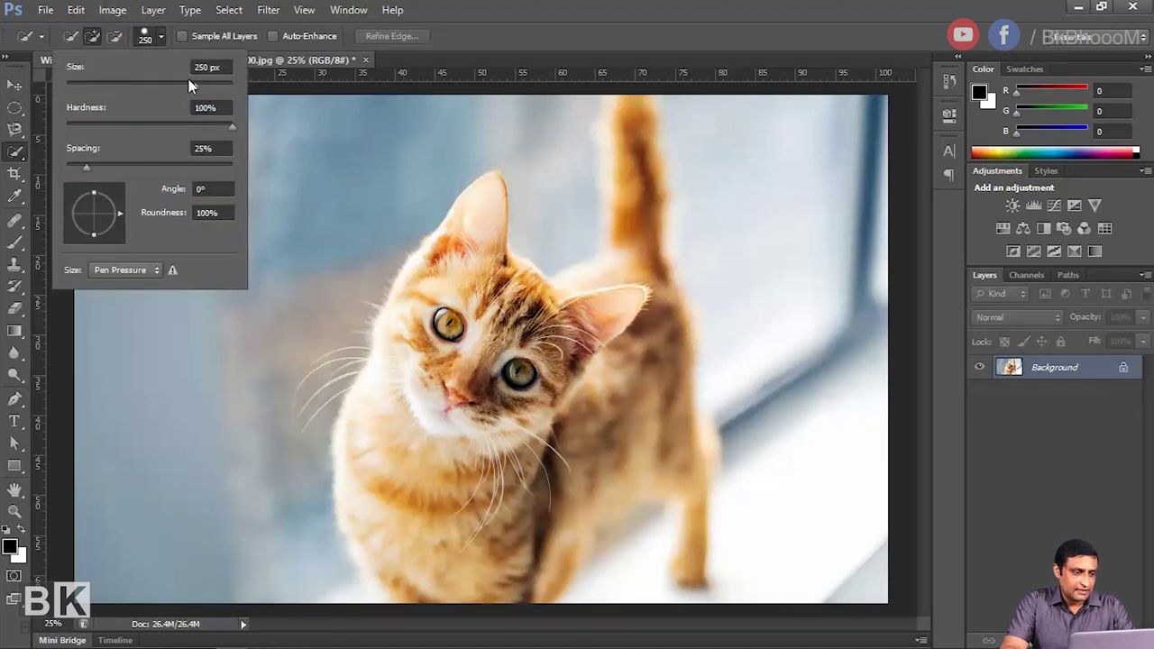
pyautogui.click(347, 146)
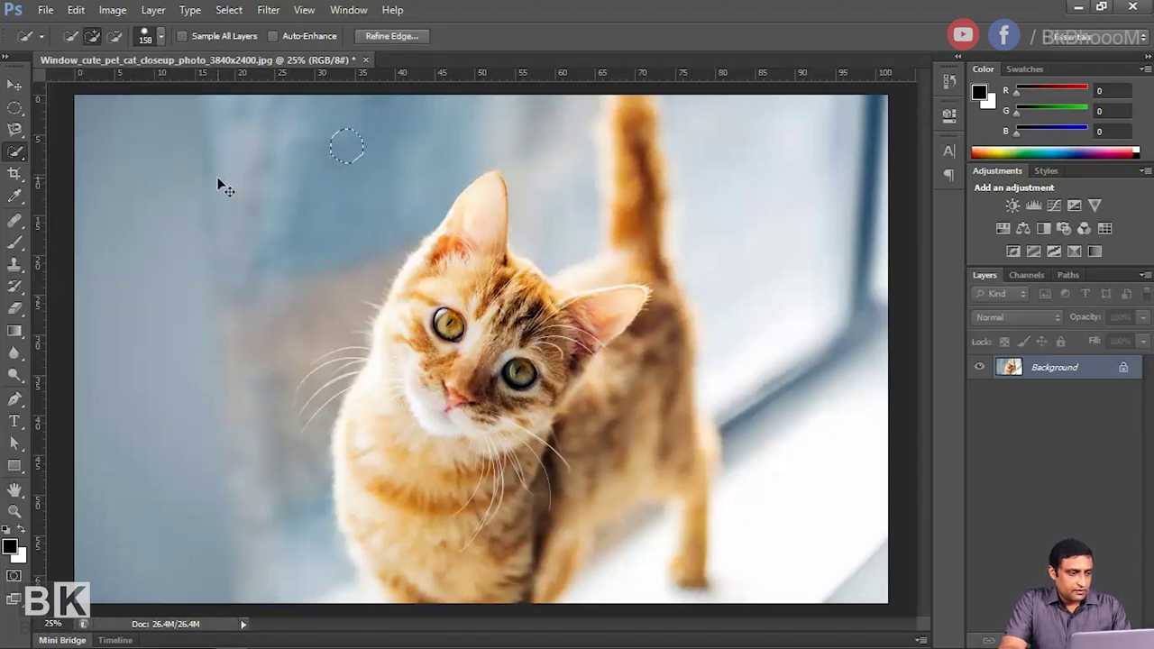
pyautogui.hotkey('ctrl', 'd')
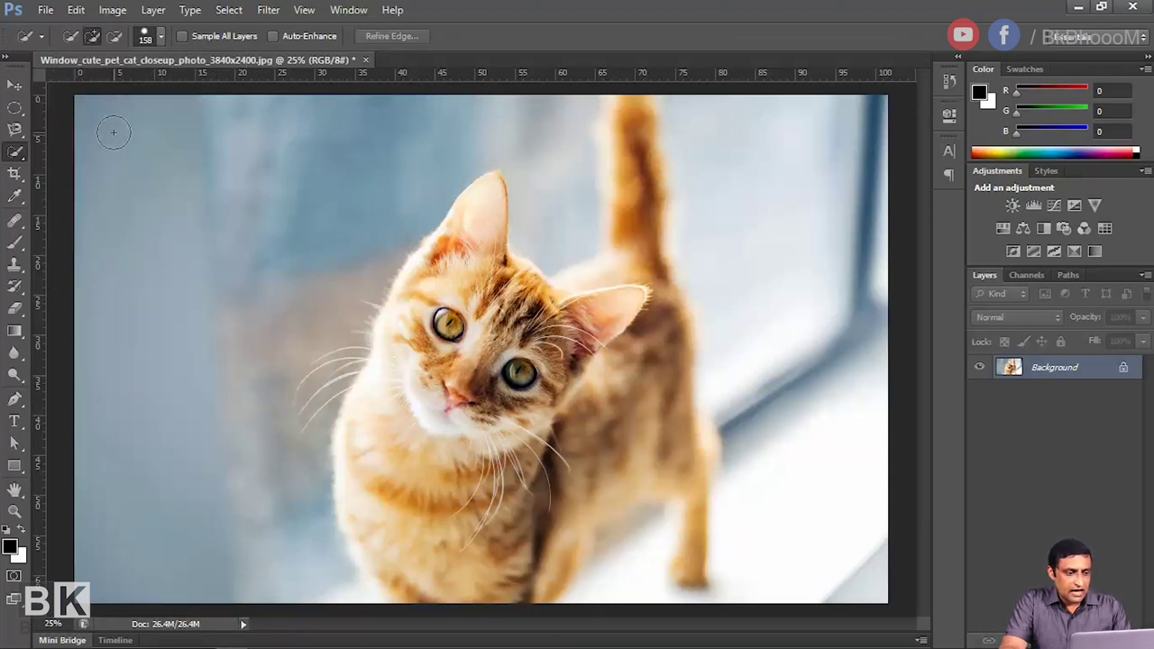
# Step: Brush over the upper-left background, then undo the last added selection area
pyautogui.moveTo(113, 132)
pyautogui.mouseDown()
pyautogui.moveTo(169, 198)
pyautogui.moveTo(254, 221)
pyautogui.moveTo(345, 213)
pyautogui.moveTo(423, 140)
pyautogui.mouseUp()
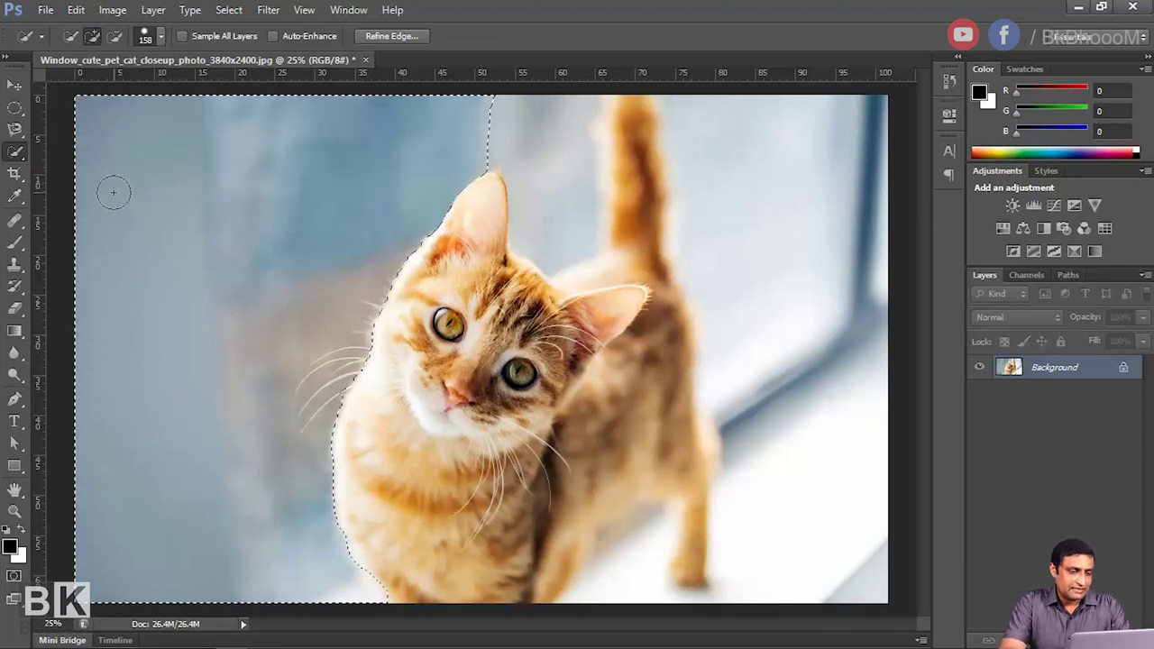
pyautogui.hotkey('ctrl', 'z')
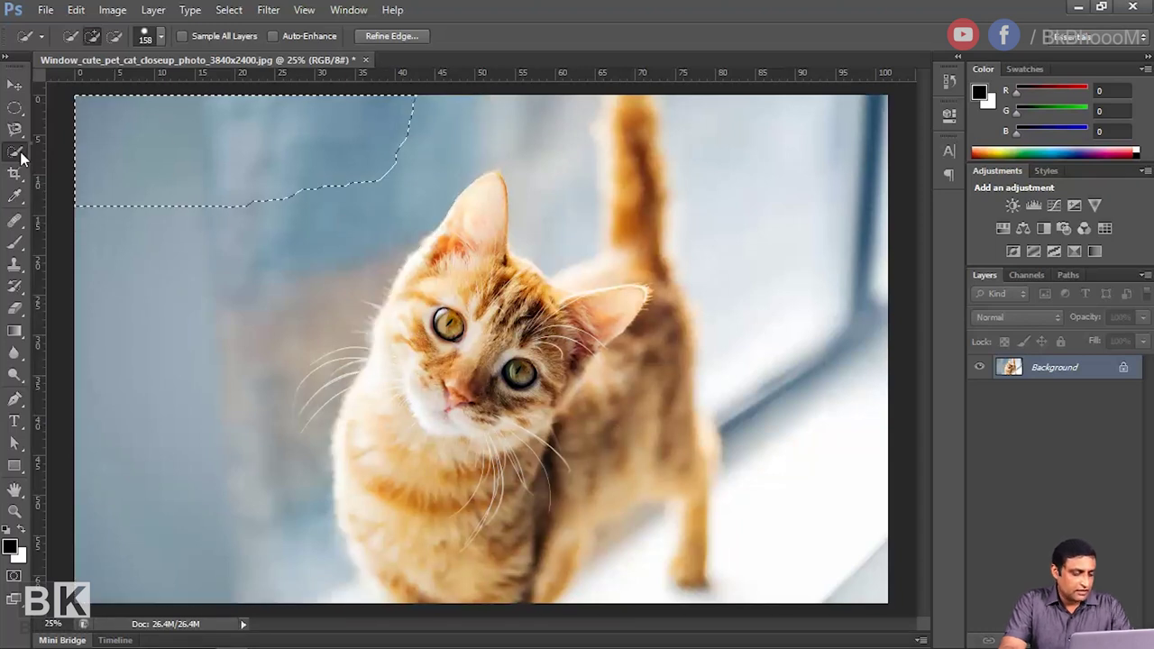
pyautogui.rightClick(22, 158)
# Step: Pick the Magic Wand and test-click the left background, ear tip, window light and upper-right areas
pyautogui.click(66, 167)
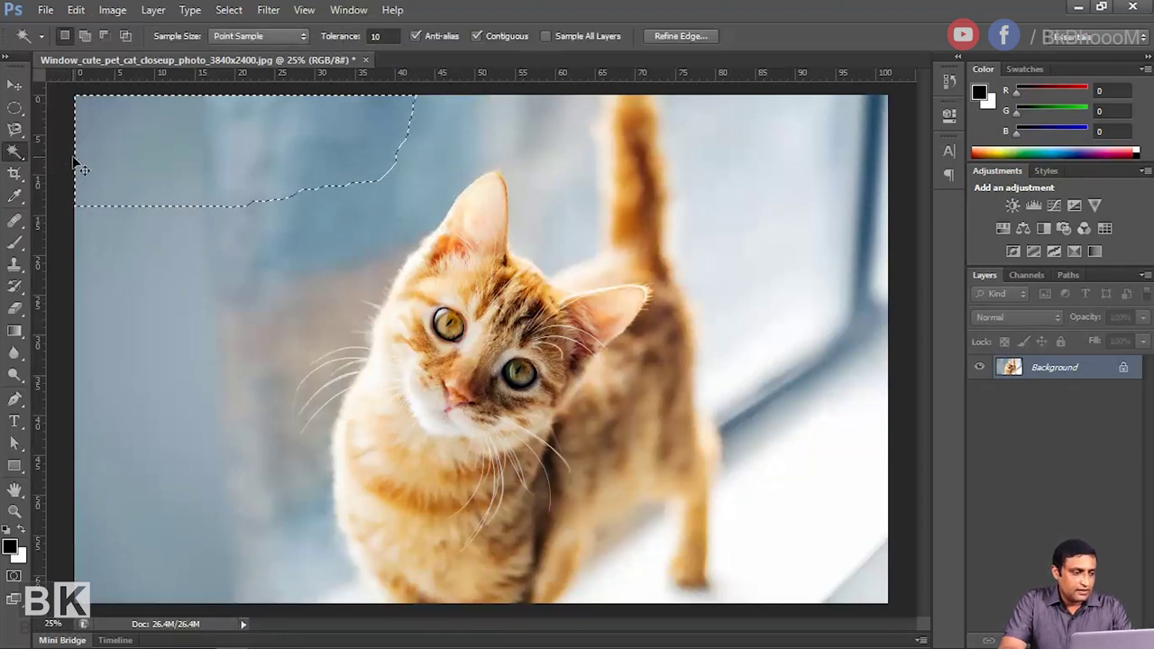
pyautogui.hotkey('ctrl', 'd')
pyautogui.click(138, 187)
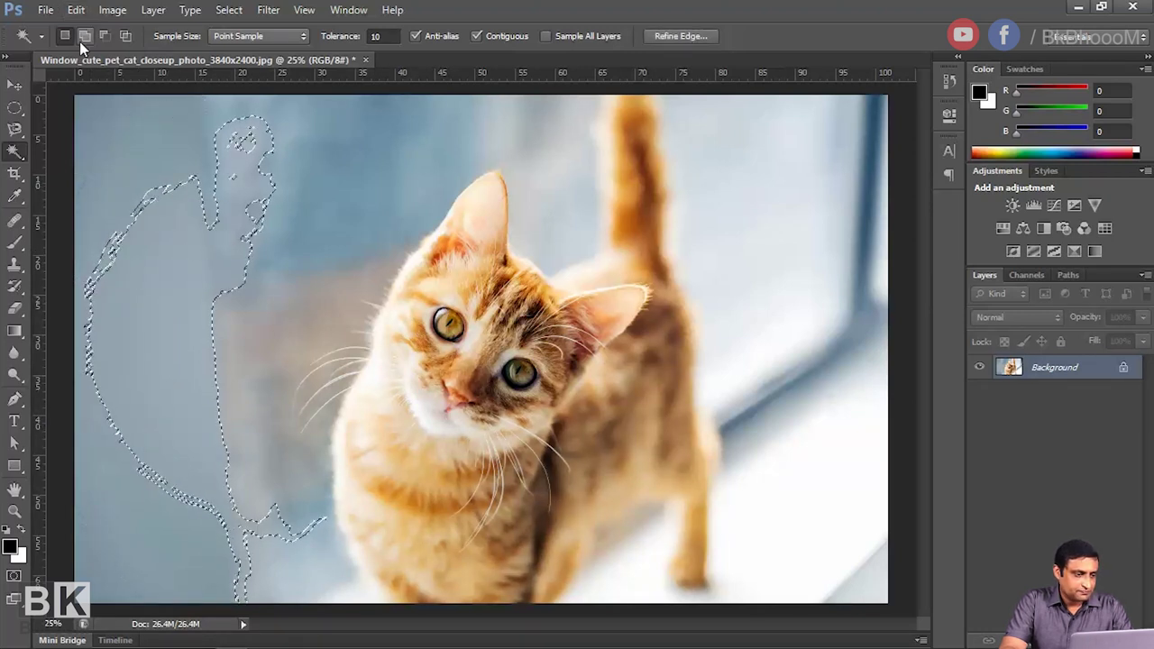
pyautogui.click(145, 270)
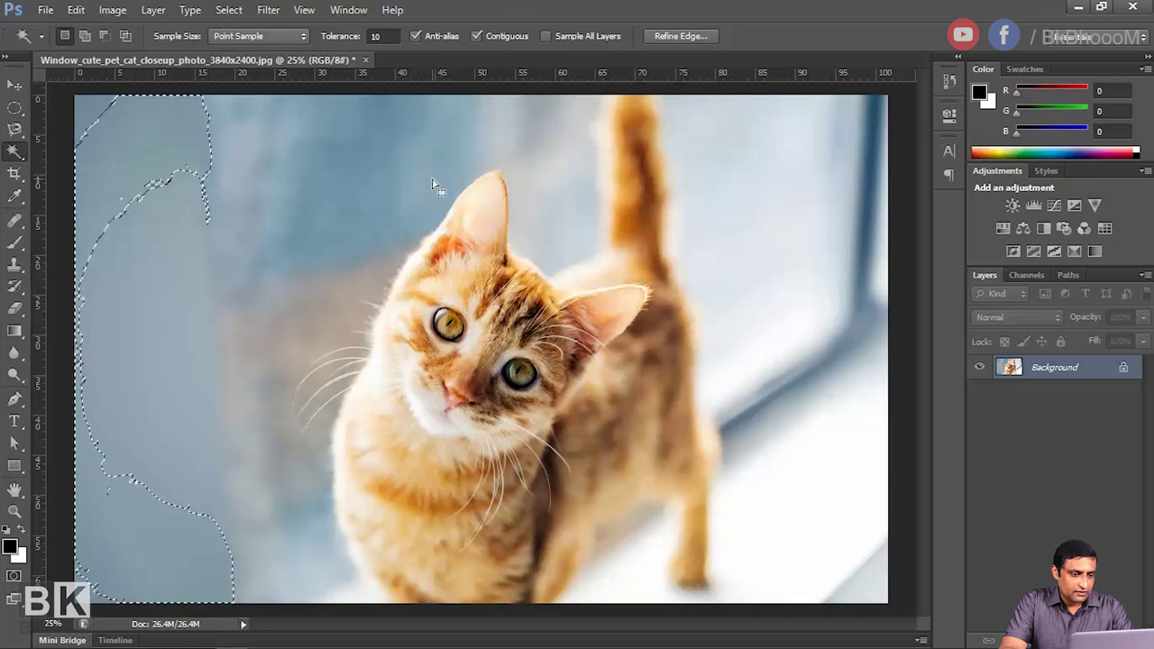
pyautogui.click(438, 185)
pyautogui.click(487, 221)
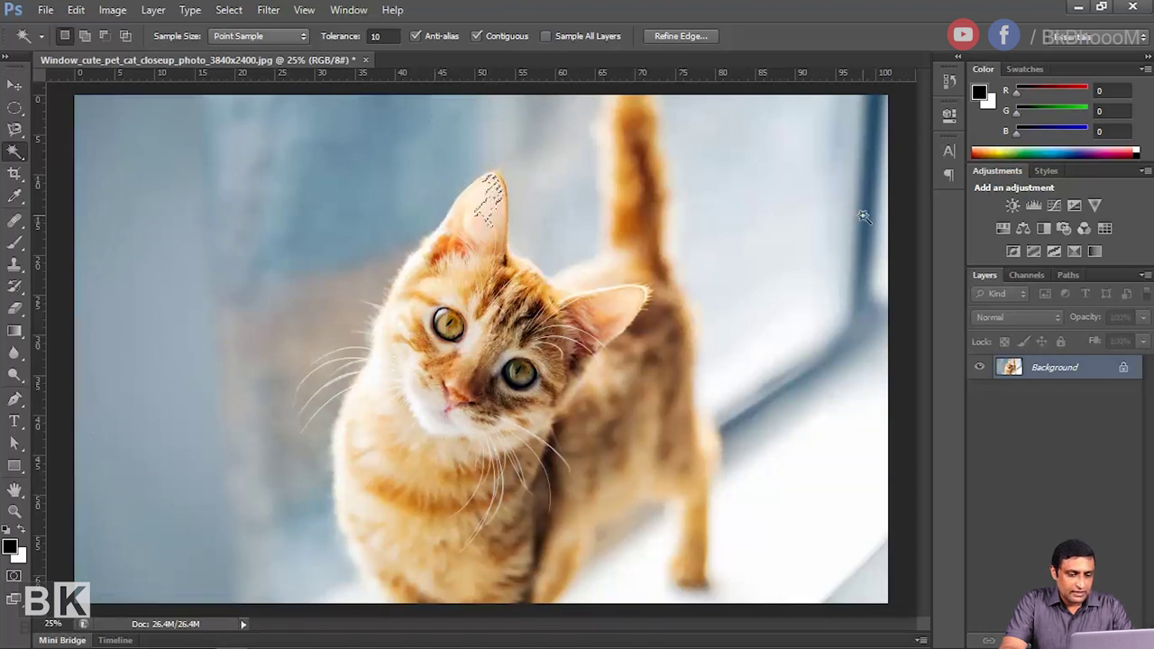
pyautogui.click(755, 219)
pyautogui.keyDown('shift'); pyautogui.click(739, 392); pyautogui.keyUp('shift')
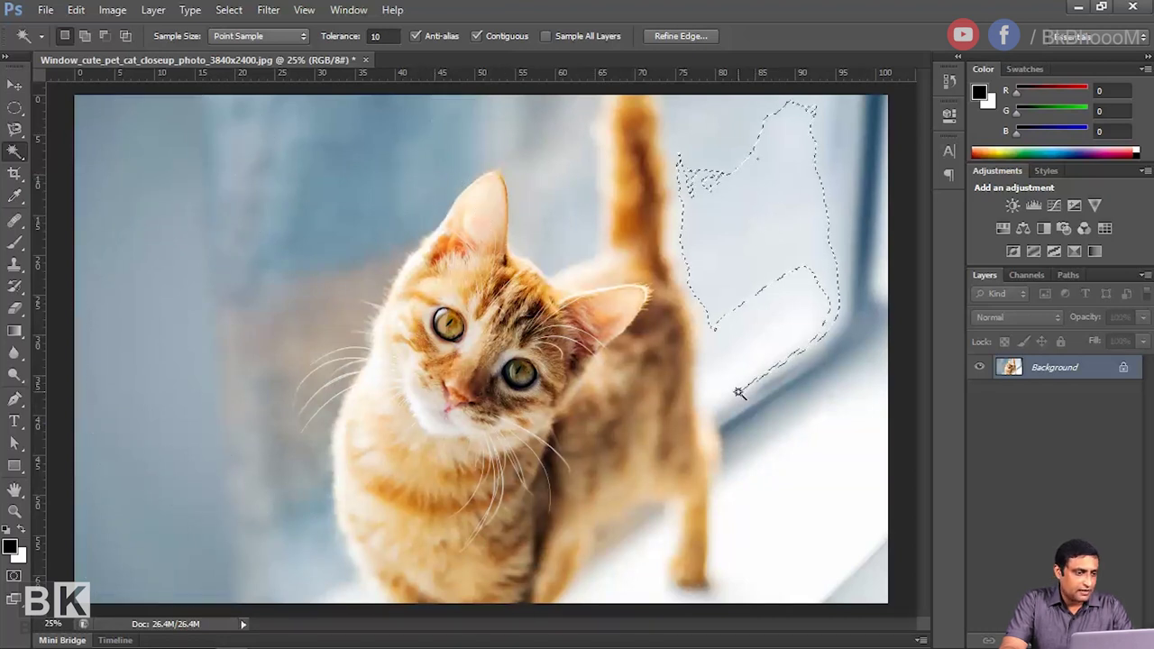
pyautogui.click(738, 323)
pyautogui.keyDown('shift'); pyautogui.click(699, 299); pyautogui.keyUp('shift')
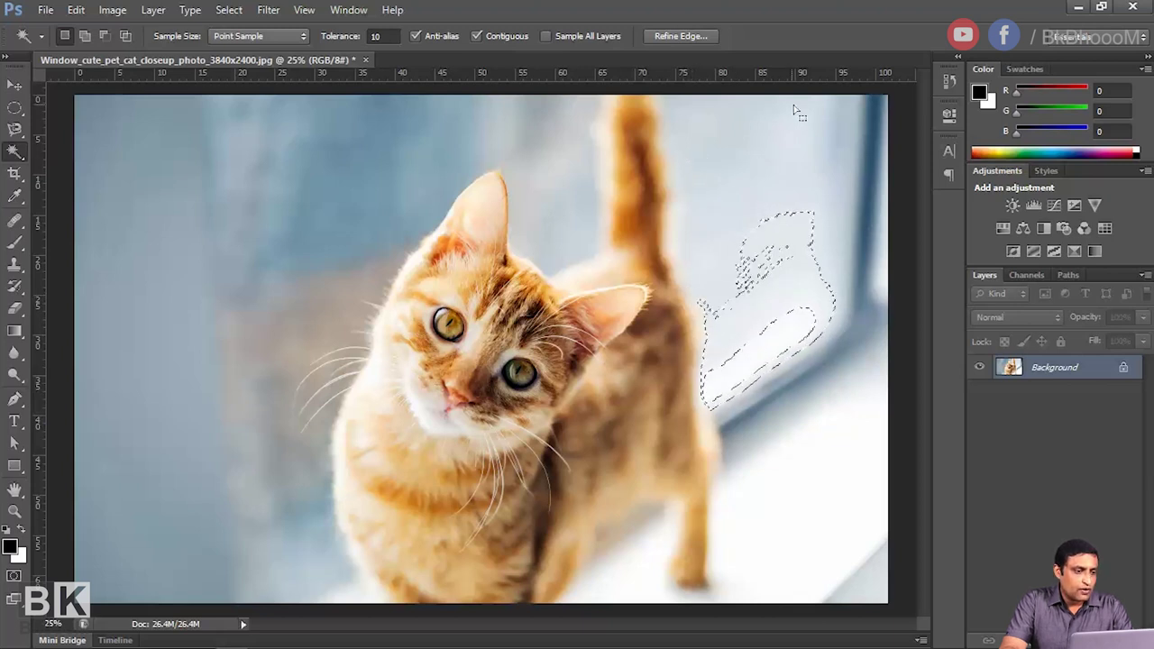
pyautogui.click(694, 164)
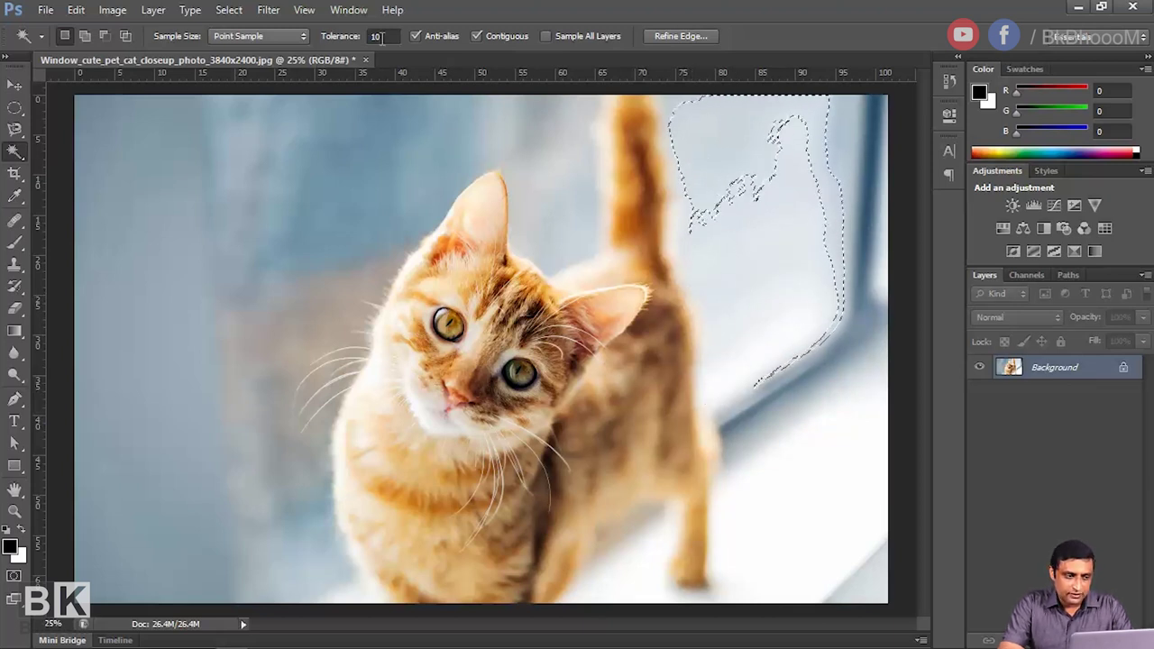
# Step: Set Tolerance to 50, test-click the background, windowsill and cat, then deselect
pyautogui.click(373, 35)
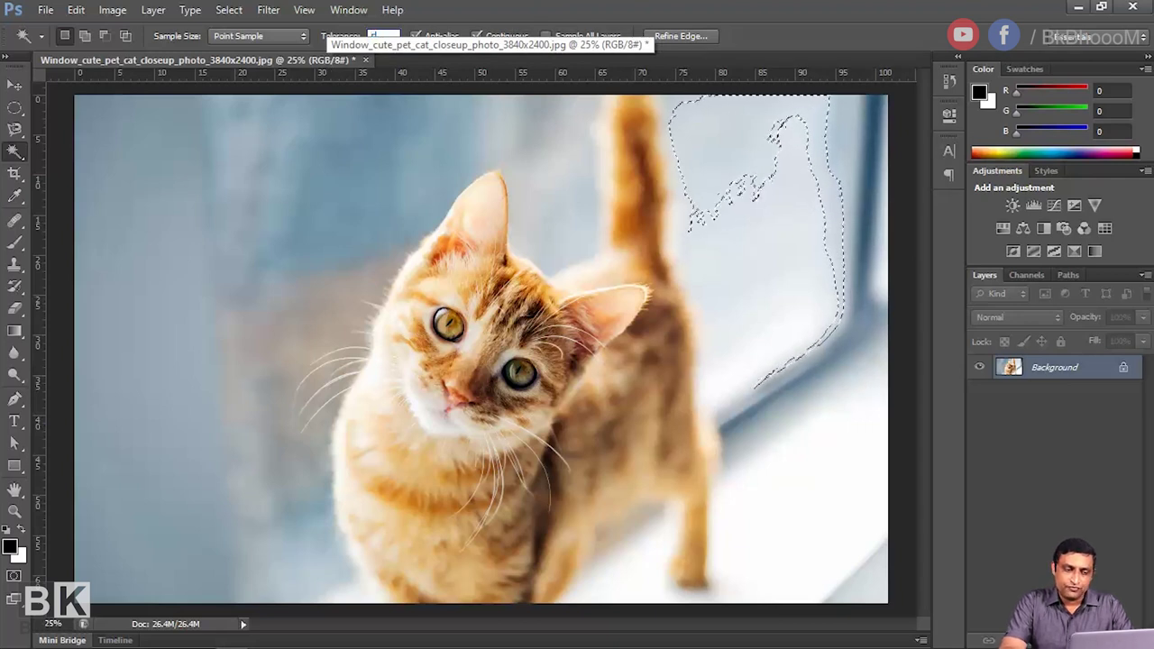
pyautogui.write('50')
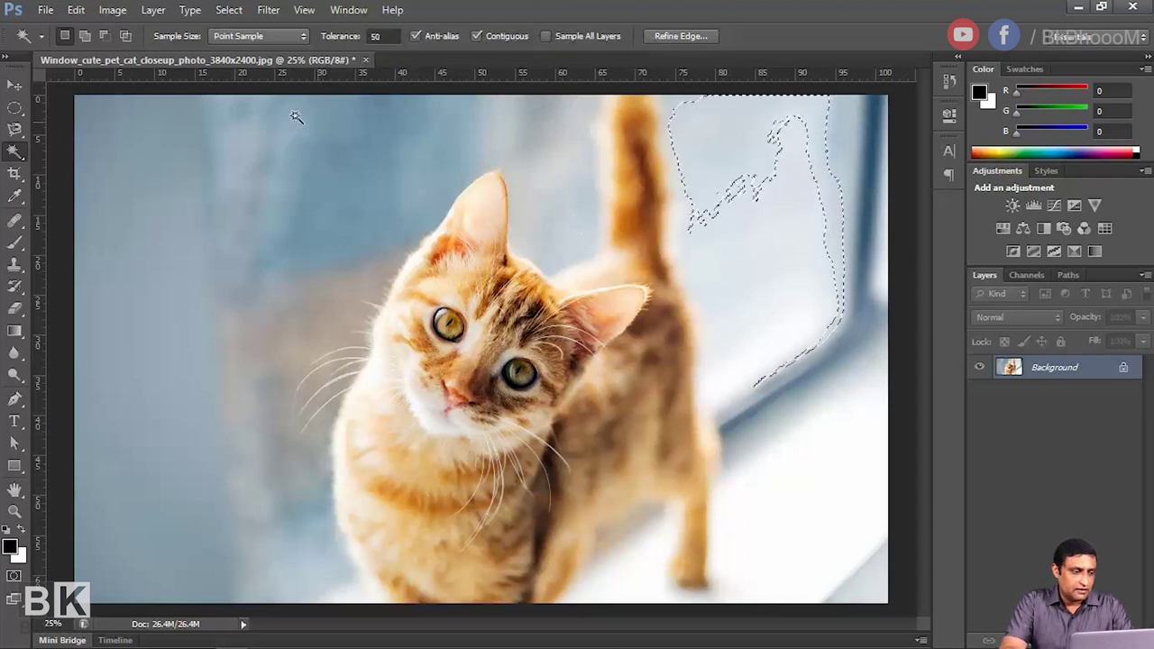
pyautogui.click(151, 188)
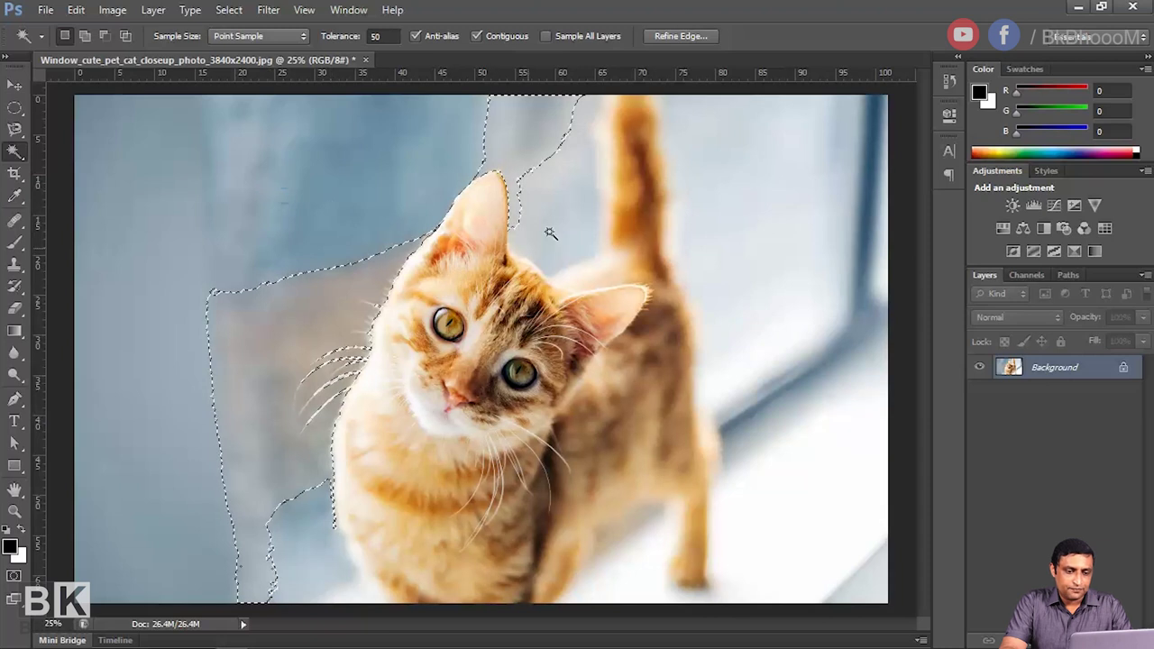
pyautogui.click(799, 209)
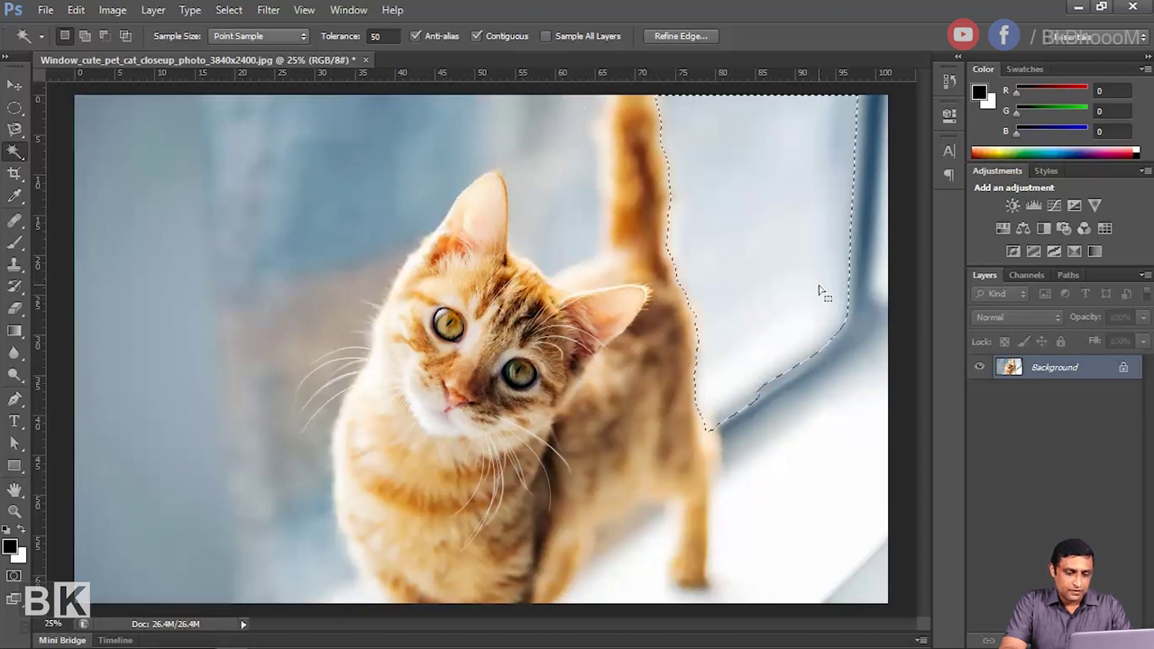
pyautogui.click(853, 508)
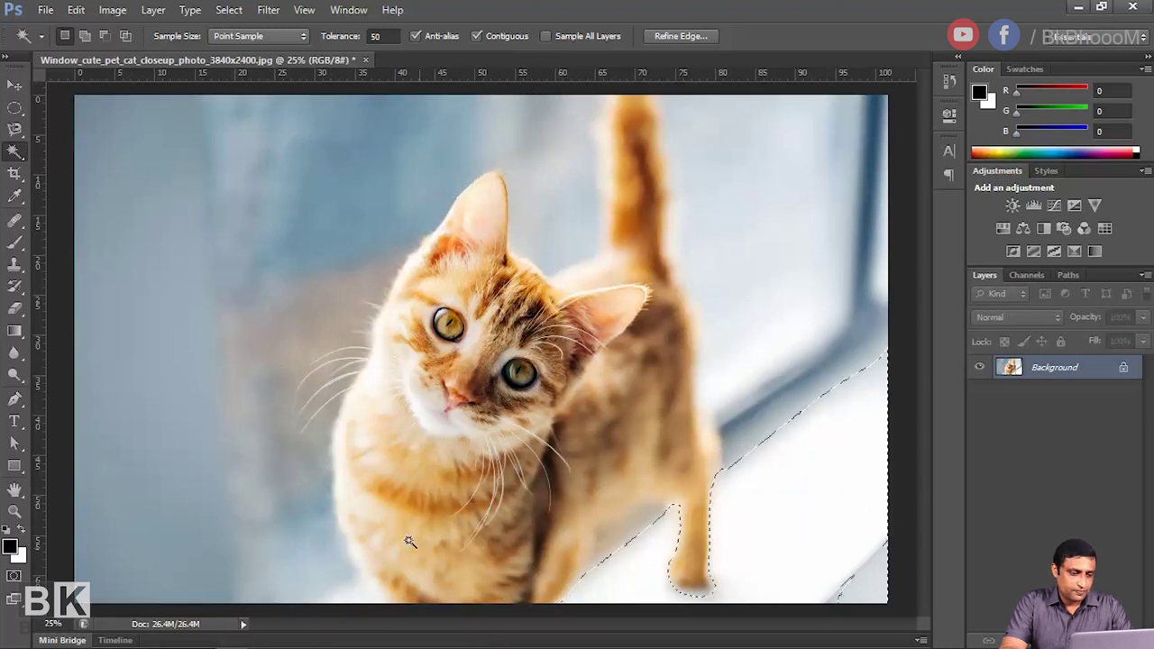
pyautogui.click(470, 298)
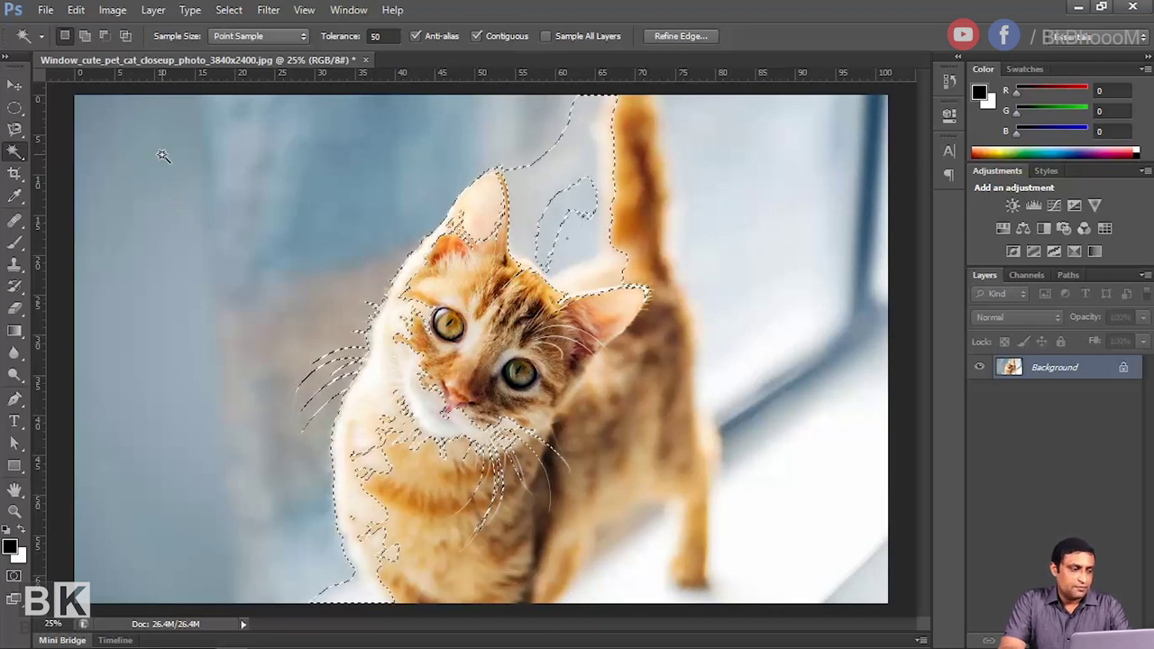
pyautogui.hotkey('ctrl', 'd')
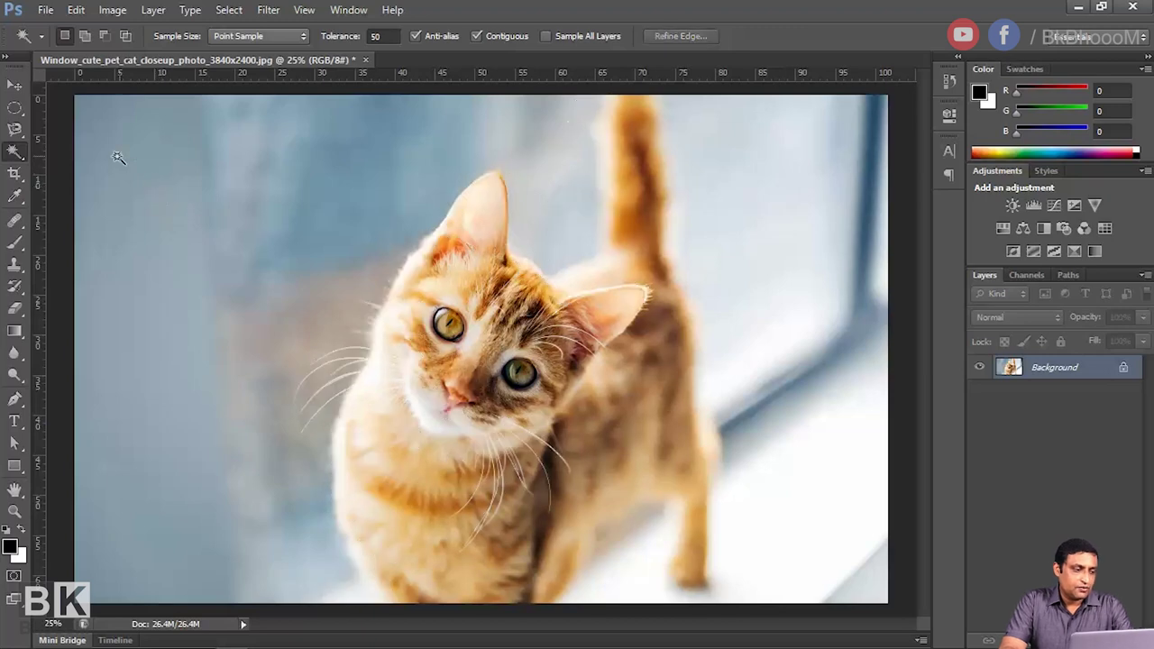
# Step: Choose the Elliptical Marquee Tool and drag a trial circle left of the cat
pyautogui.rightClick(15, 151)
pyautogui.click(16, 150)
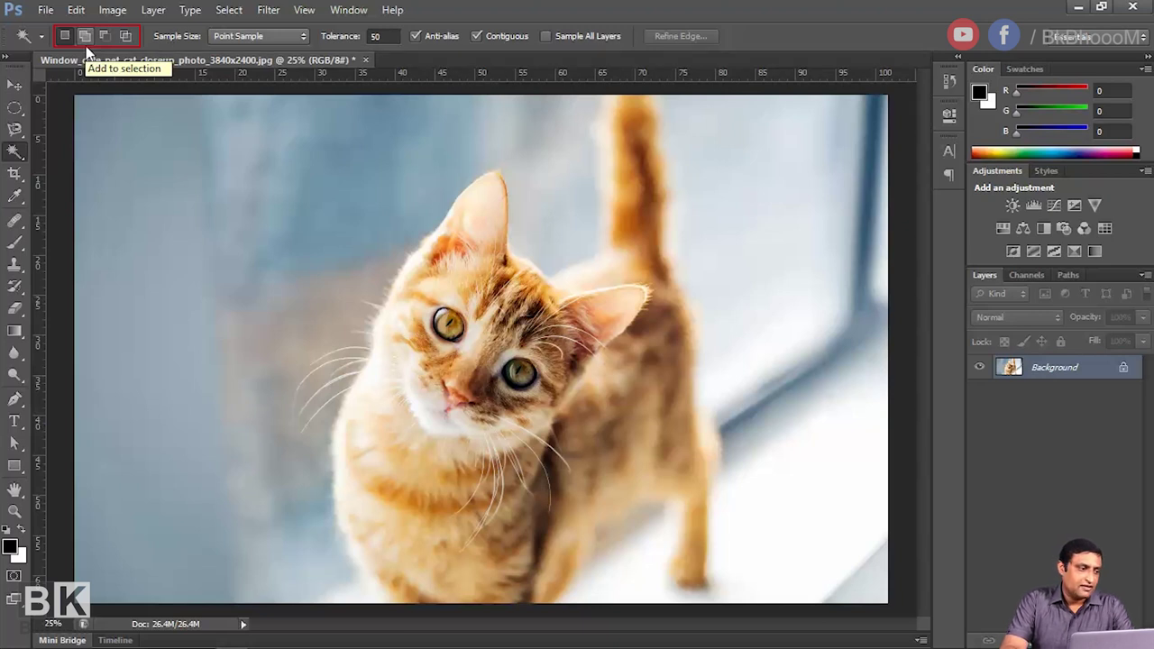
pyautogui.click(15, 109)
pyautogui.moveTo(177, 187); pyautogui.dragTo(334, 383)
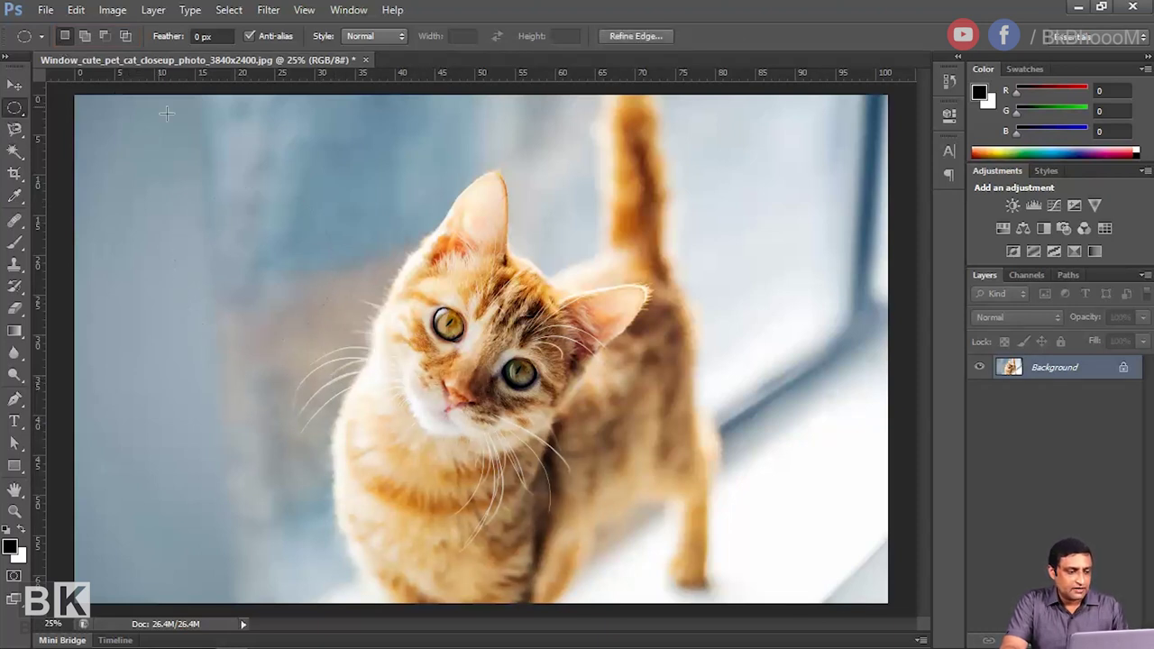
# Step: Draw a new circle on the left background, then add three overlapping ellipses reaching the cat's face
pyautogui.click(96, 205)
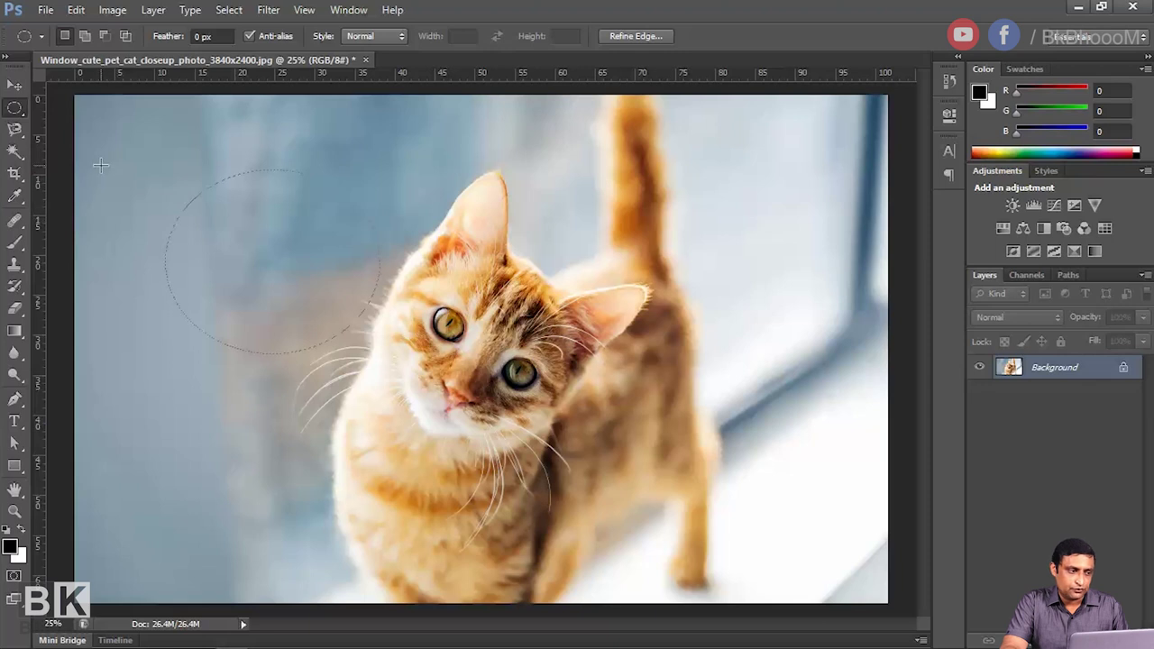
pyautogui.moveTo(166, 182); pyautogui.dragTo(339, 360)
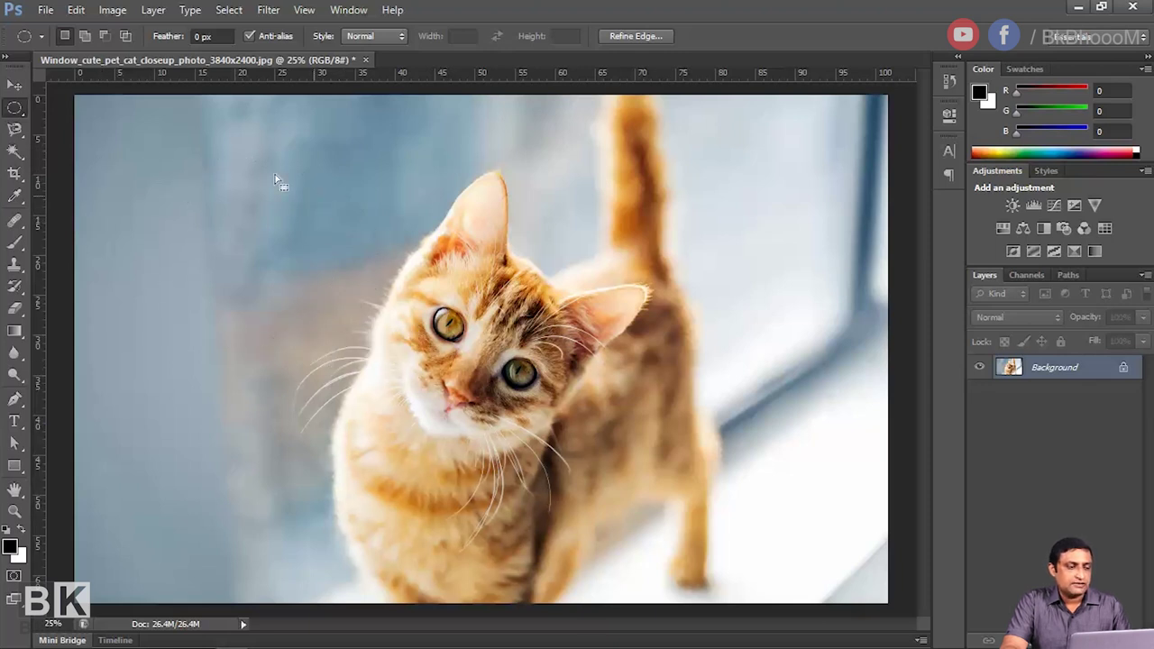
pyautogui.click(79, 36)
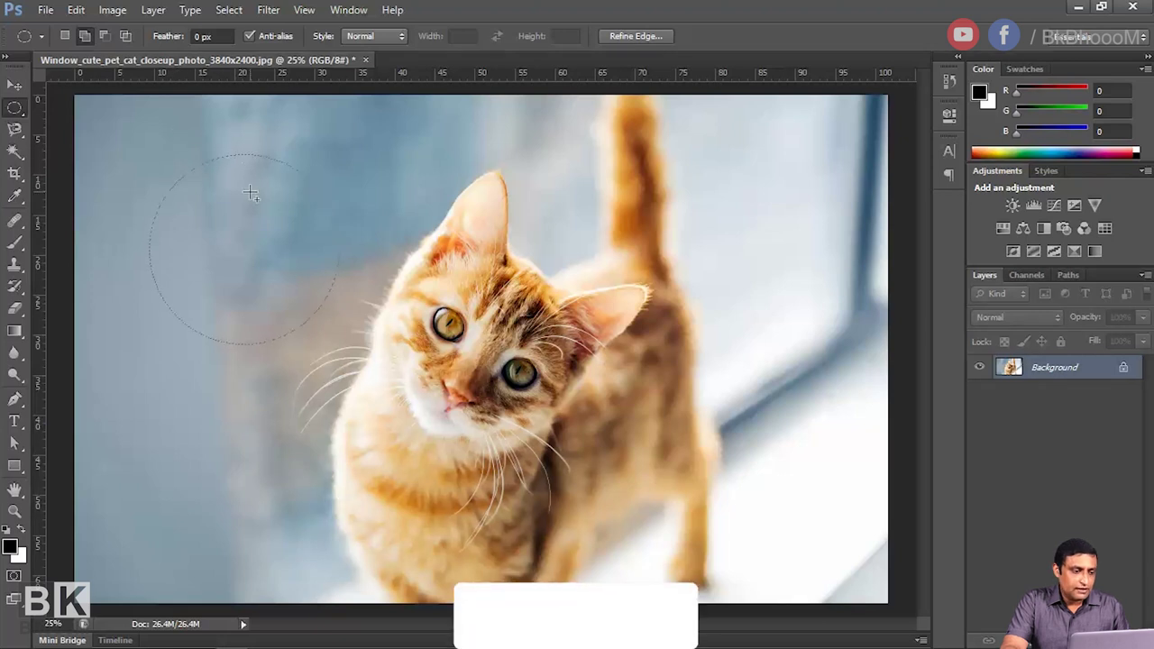
pyautogui.moveTo(456, 149); pyautogui.dragTo(276, 282)
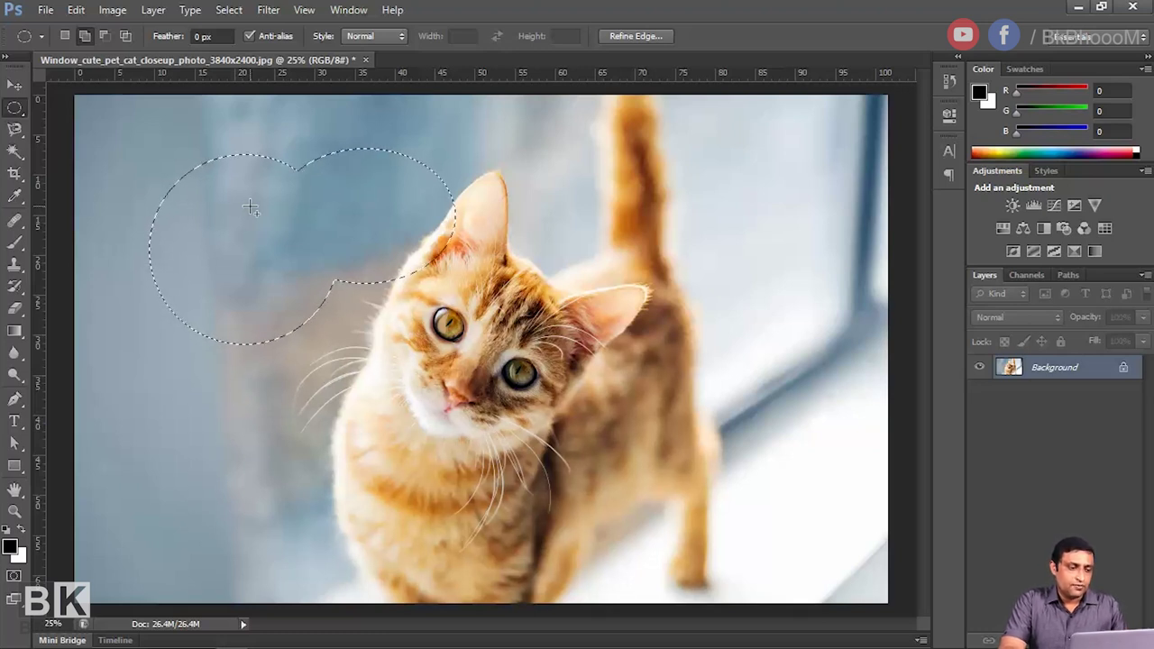
pyautogui.moveTo(251, 207); pyautogui.dragTo(354, 414)
pyautogui.moveTo(501, 401); pyautogui.dragTo(280, 231)
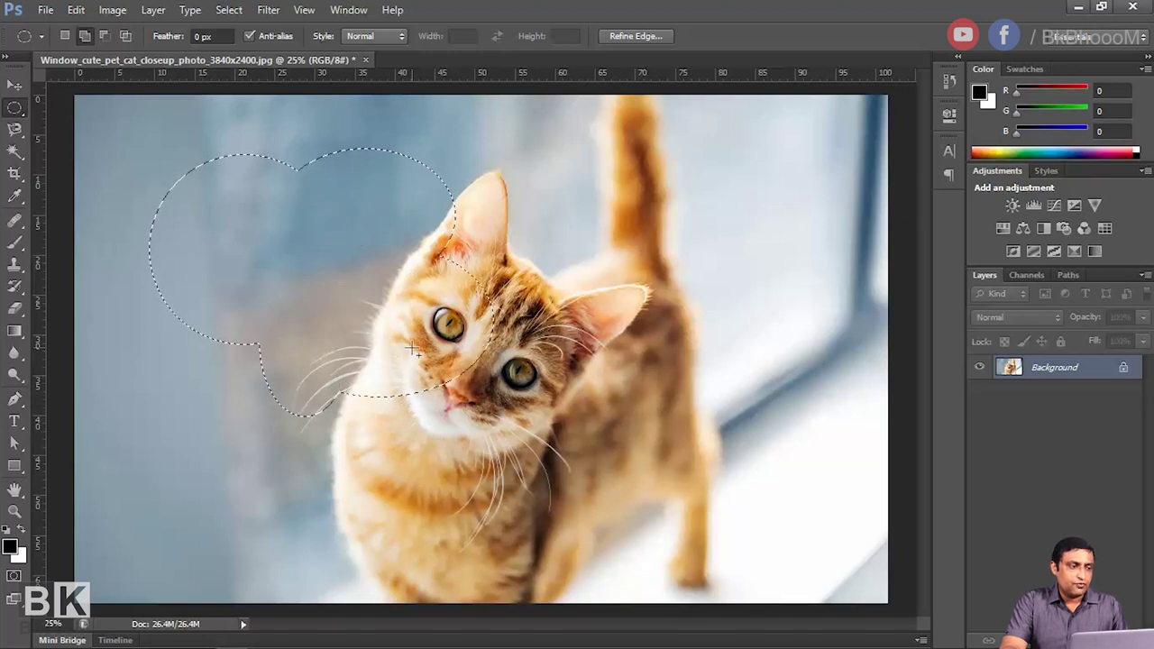
# Step: Subtract two ellipses from the merged selection's left and upper-left sides, leaving crescent slivers
pyautogui.click(107, 33)
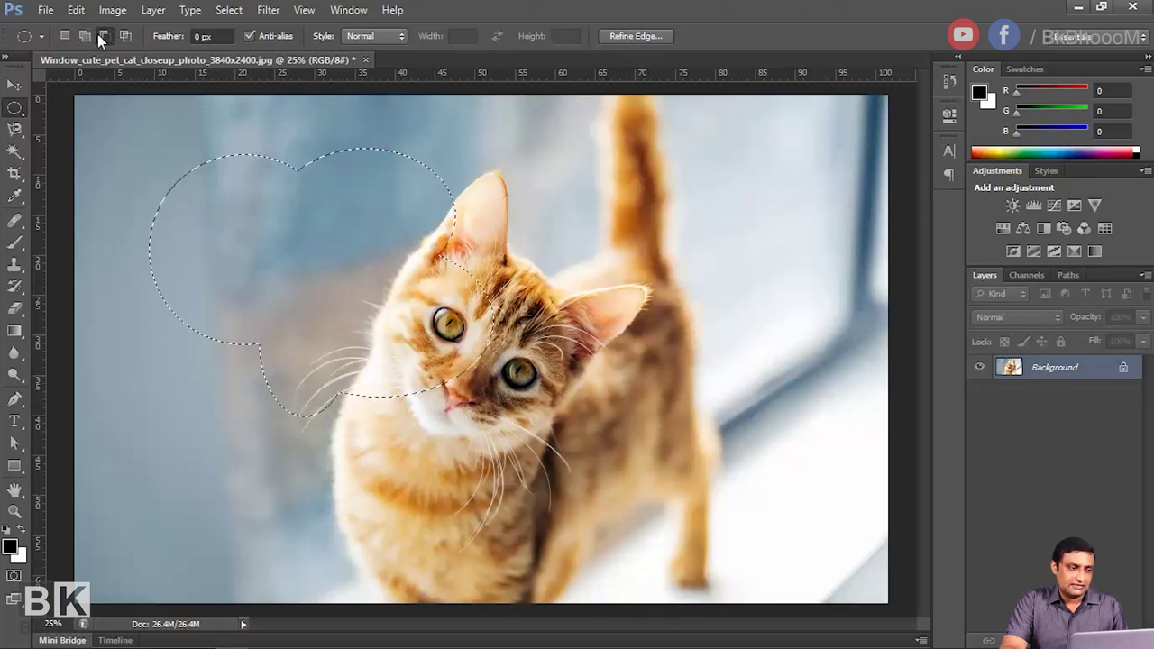
pyautogui.click(126, 35)
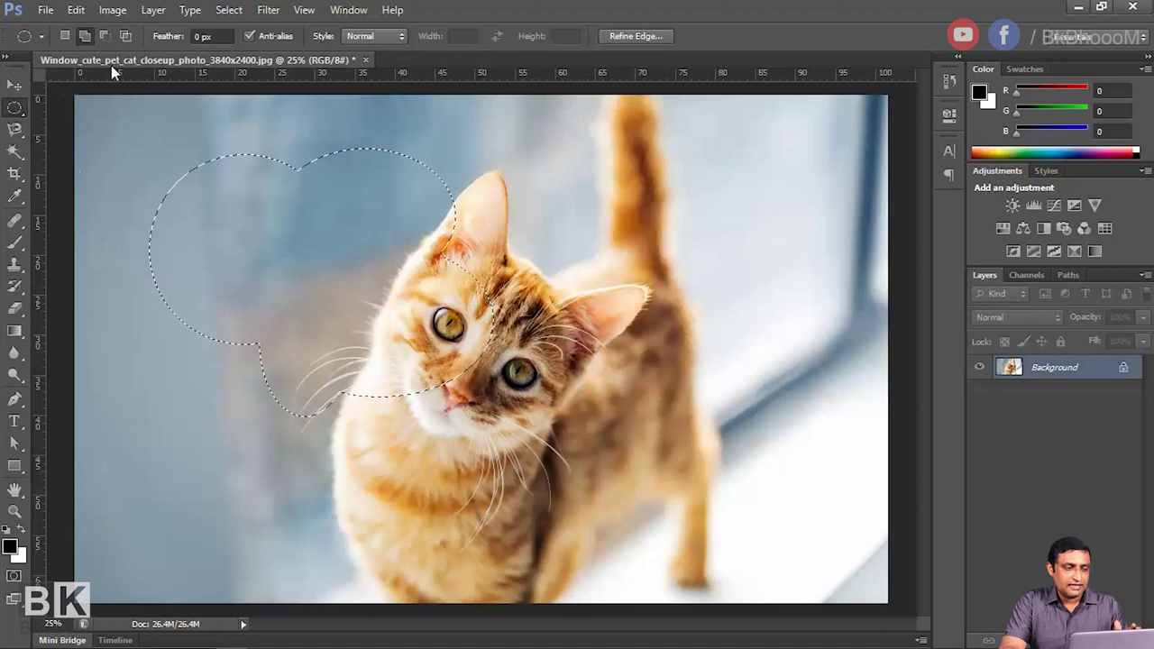
pyautogui.press('alt')
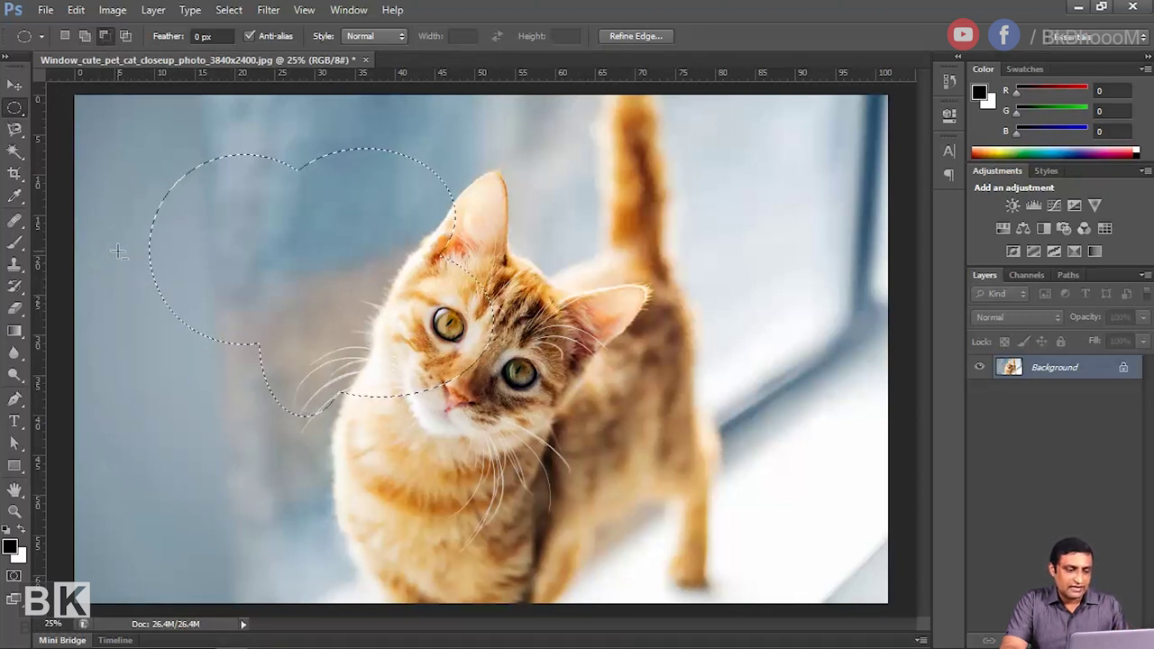
pyautogui.moveTo(118, 254); pyautogui.dragTo(353, 407)
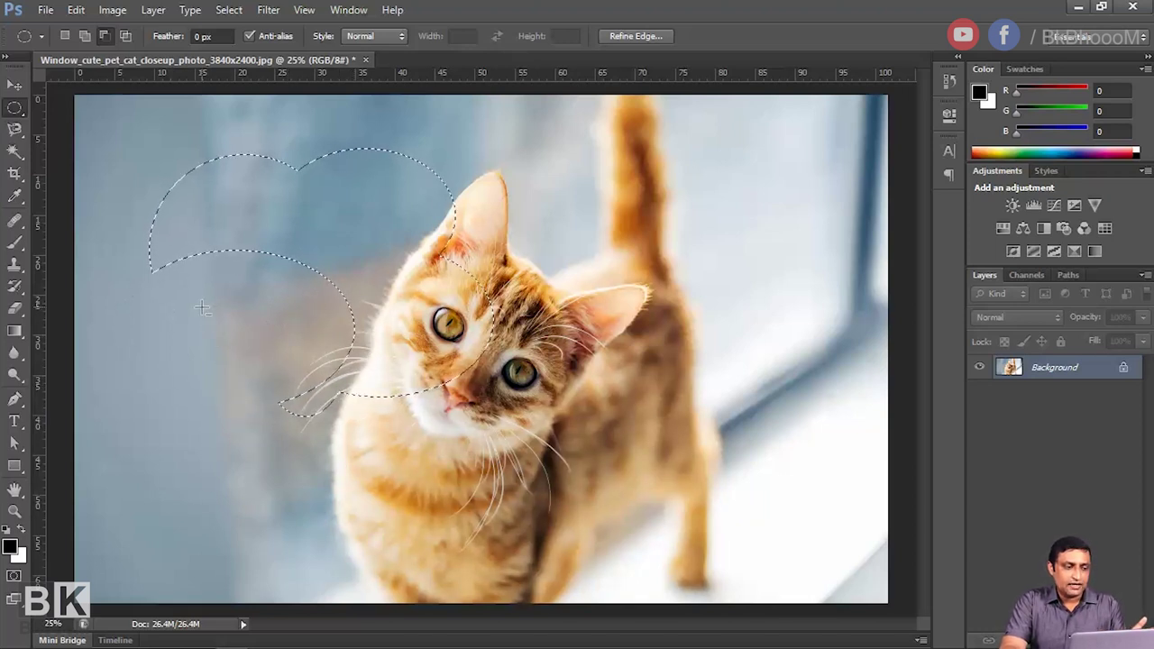
pyautogui.moveTo(155, 126); pyautogui.dragTo(291, 309)
# Step: Replace the selection with a Rectangular Marquee rectangle over the upper-left background
pyautogui.rightClick(20, 109)
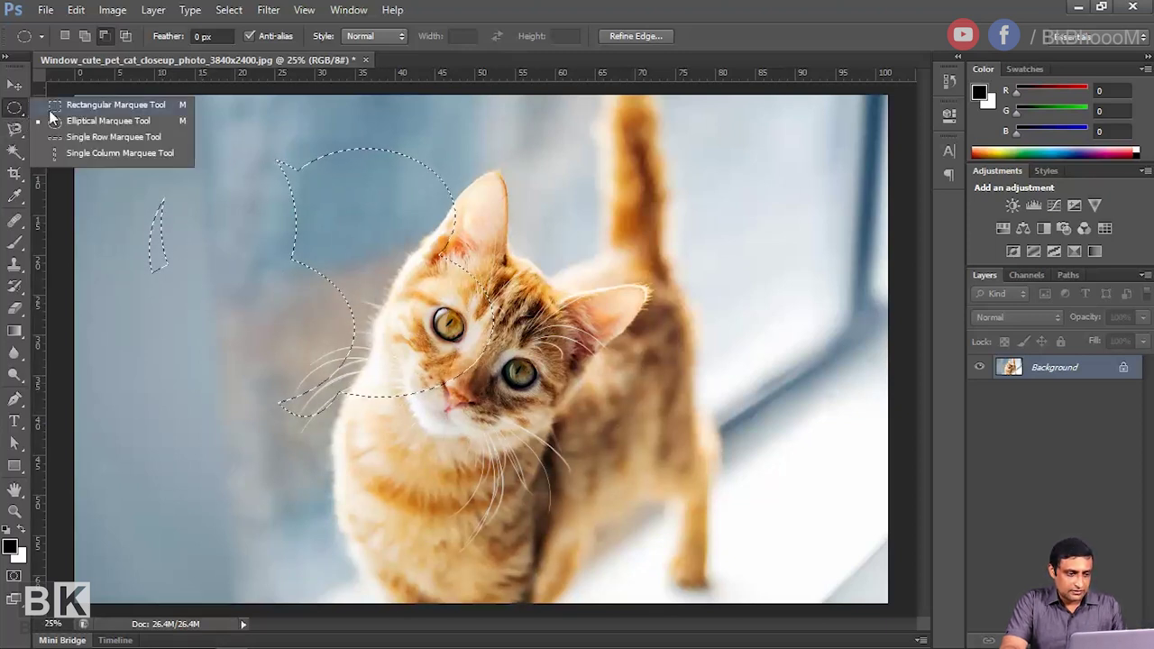
pyautogui.click(108, 104)
pyautogui.moveTo(254, 128); pyautogui.dragTo(366, 307)
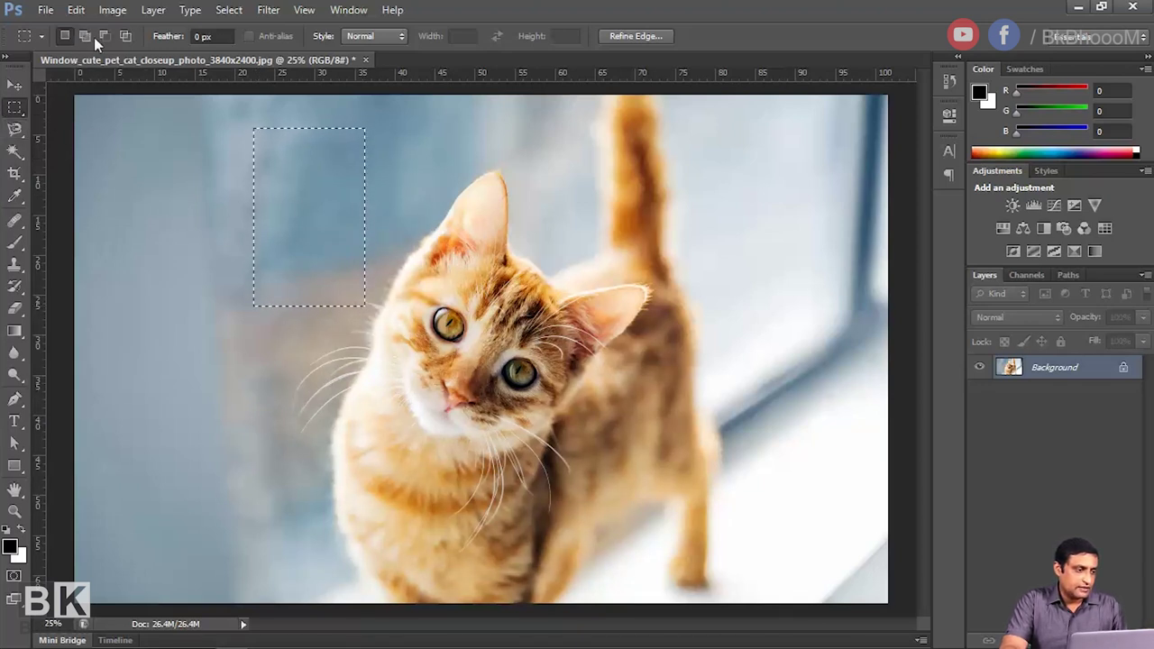
# Step: Subtract three ellipses from the rectangle's lower part using the Elliptical Marquee
pyautogui.click(14, 84)
pyautogui.click(15, 106)
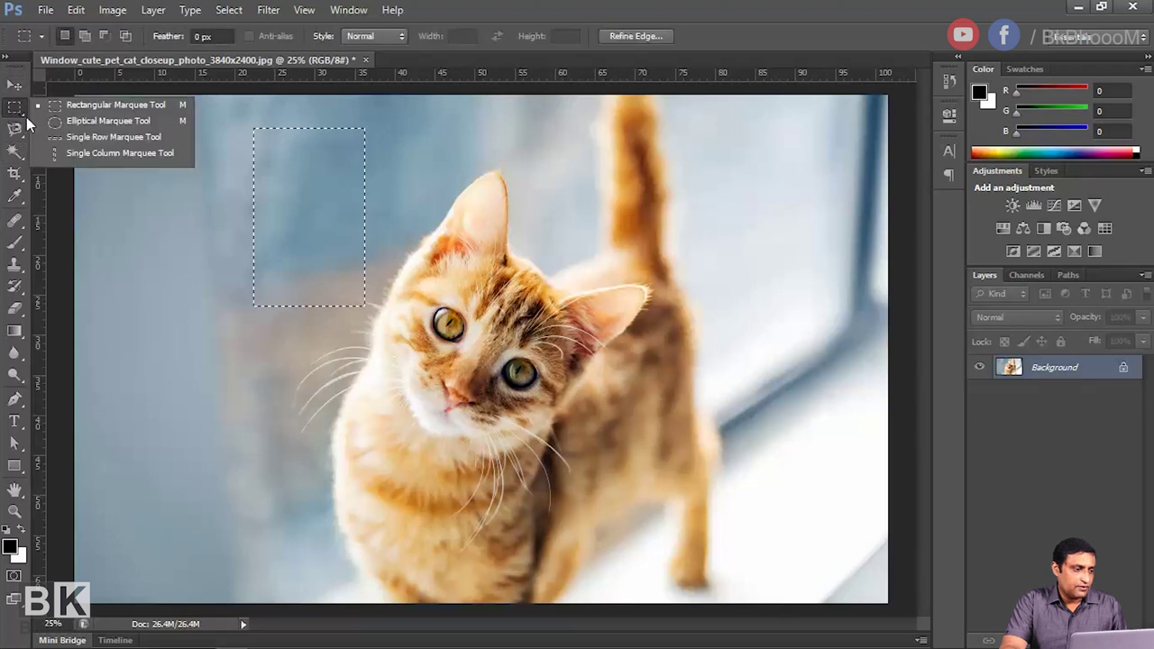
pyautogui.click(41, 123)
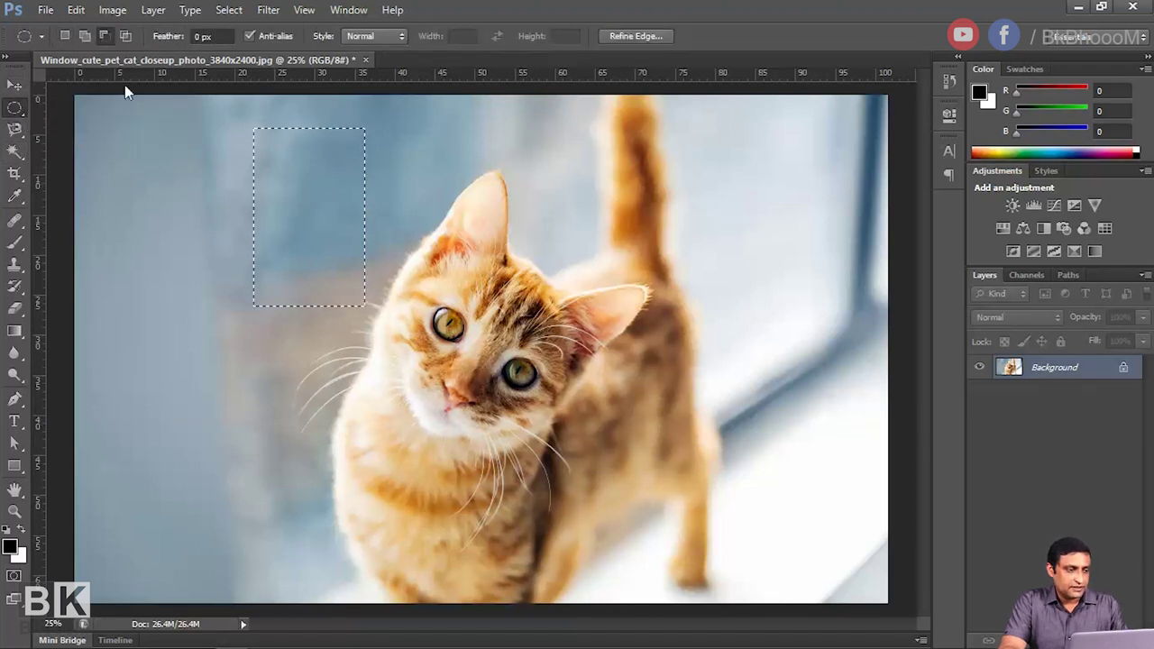
pyautogui.click(111, 37)
pyautogui.moveTo(218, 237); pyautogui.dragTo(323, 307)
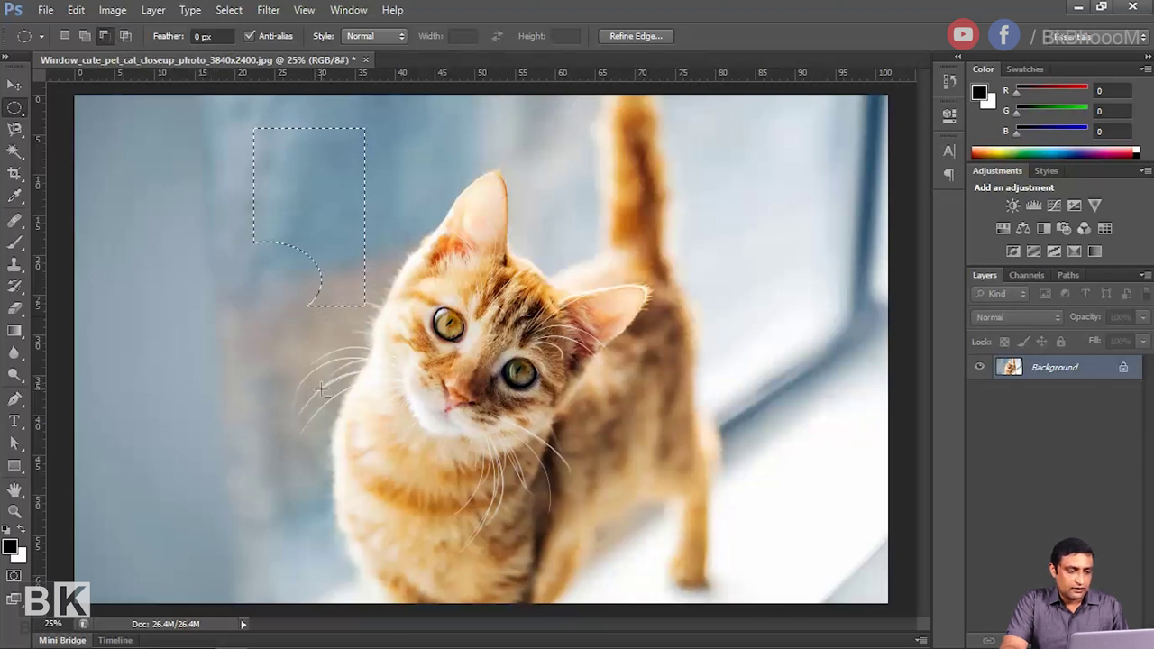
pyautogui.moveTo(397, 304); pyautogui.dragTo(261, 204)
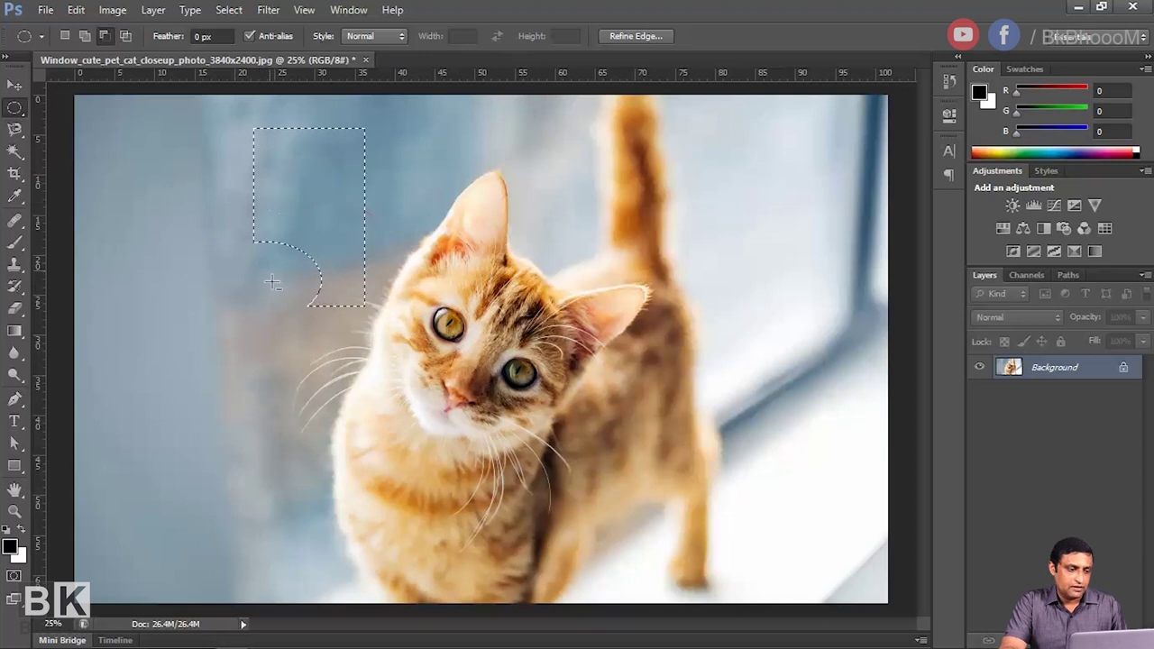
pyautogui.moveTo(419, 356); pyautogui.dragTo(248, 200)
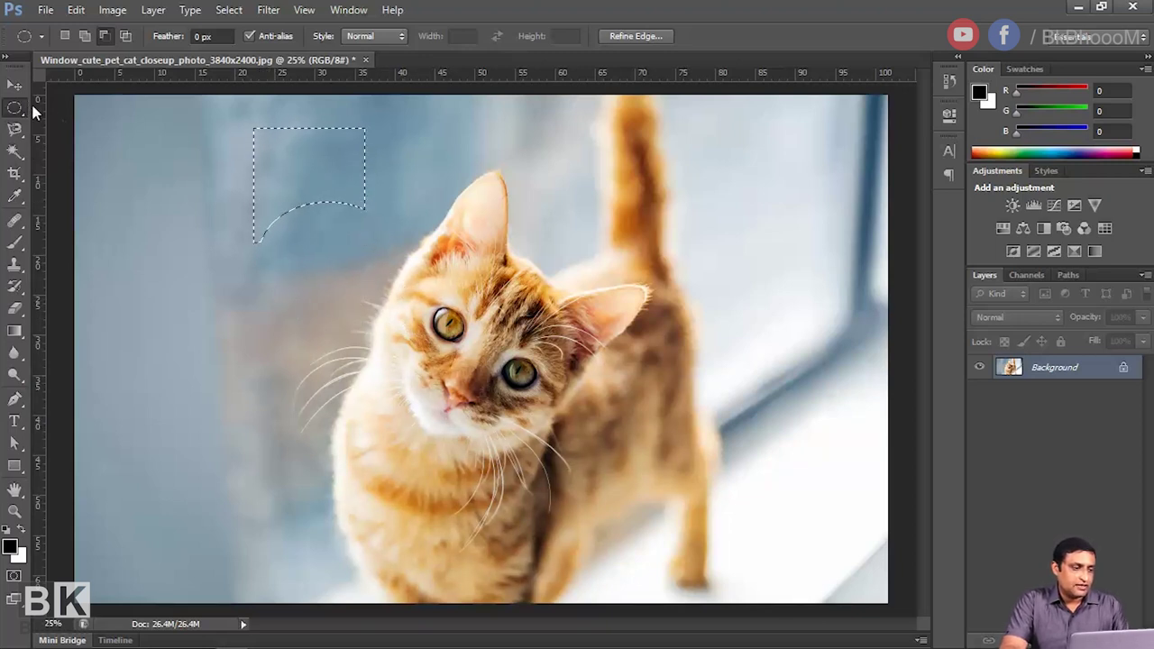
pyautogui.click(84, 36)
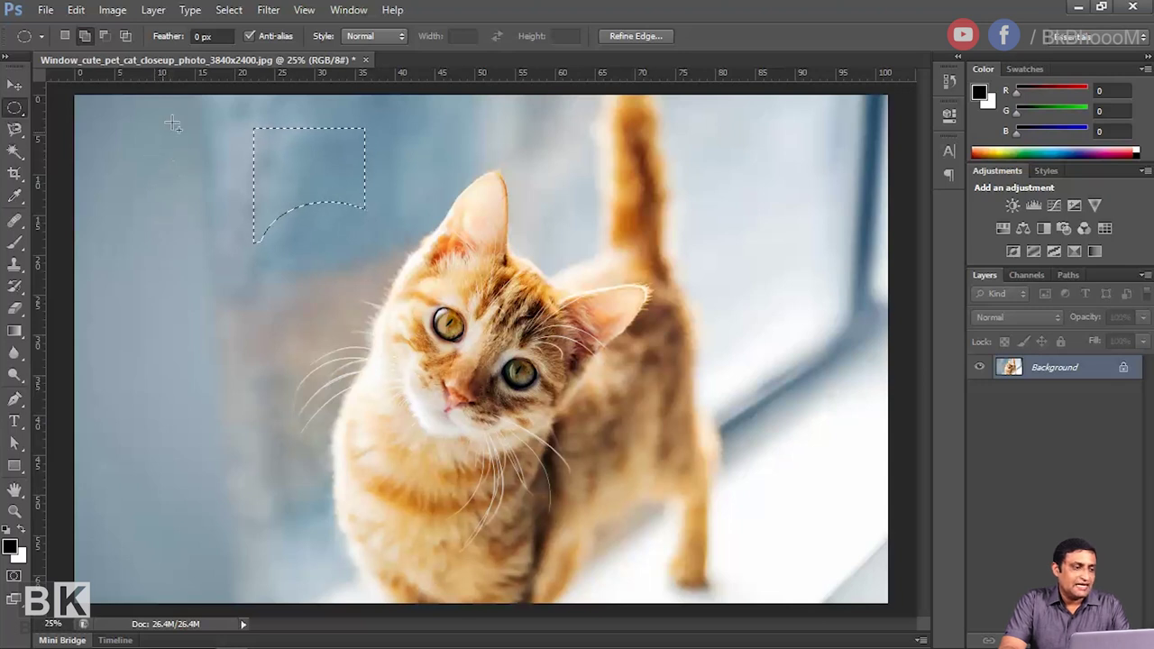
pyautogui.click(125, 36)
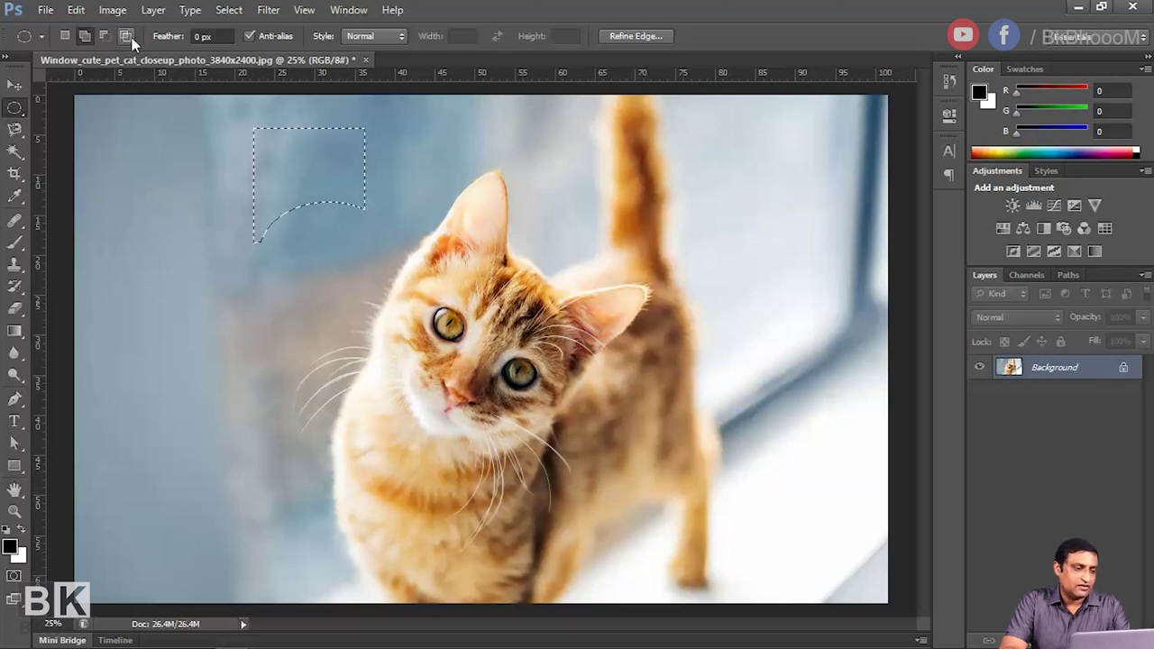
# Step: Add two ellipses to the selection, one below it and a tall one beside the cat's ear
pyautogui.click(127, 38)
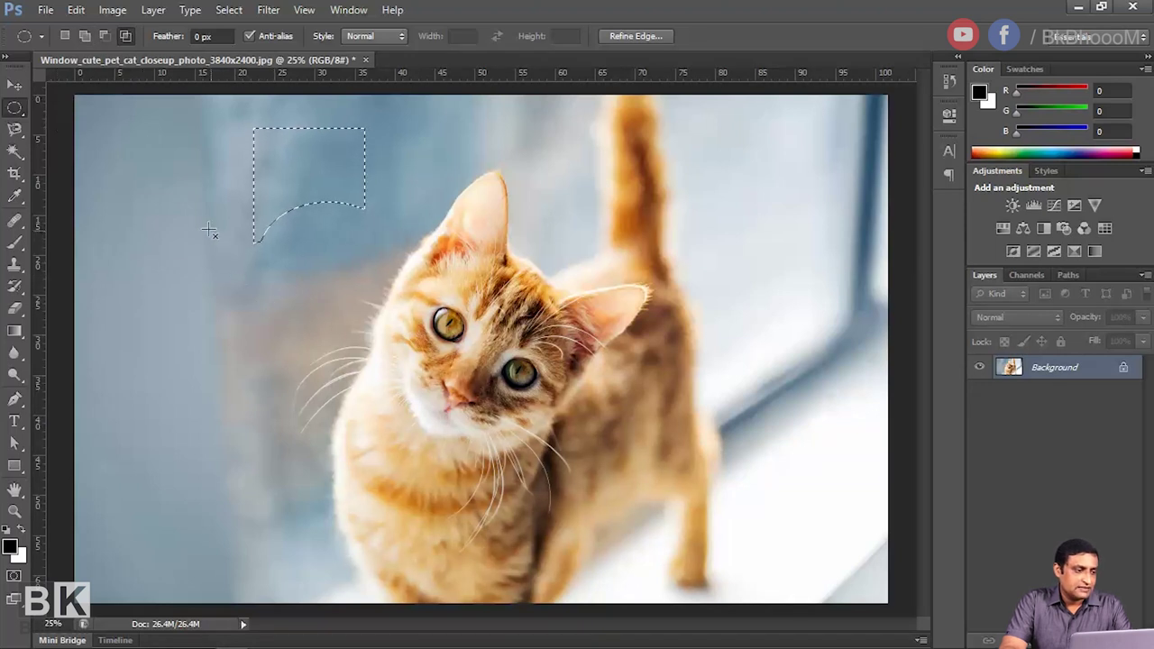
pyautogui.click(83, 36)
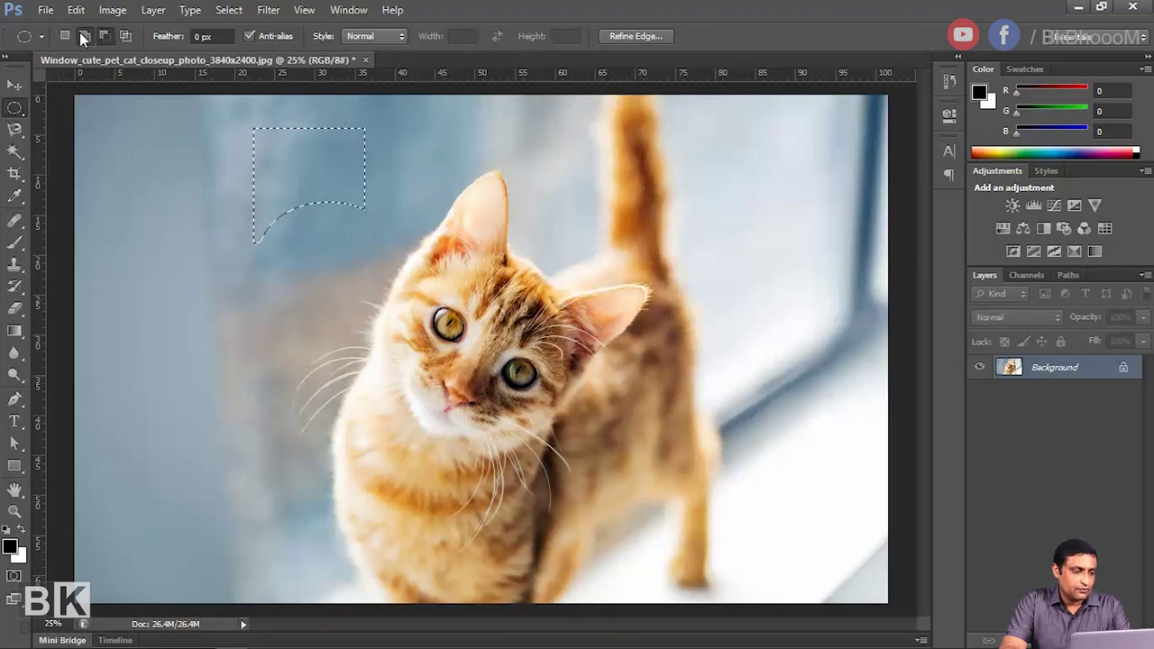
pyautogui.moveTo(243, 256); pyautogui.dragTo(372, 338)
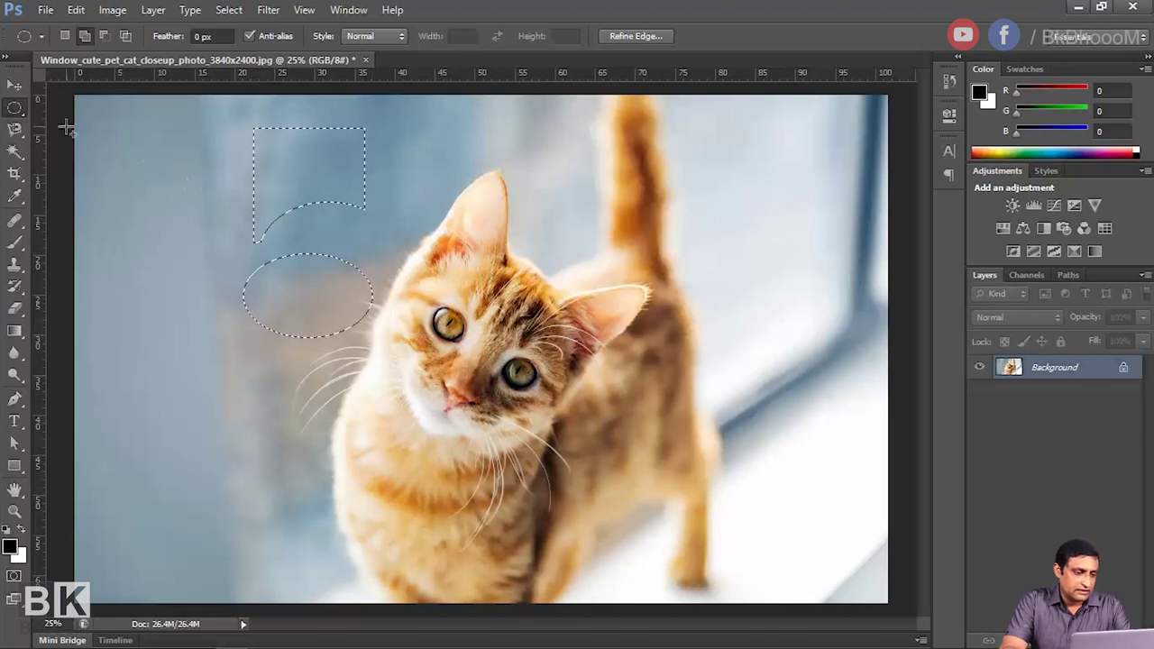
pyautogui.moveTo(431, 191); pyautogui.dragTo(373, 272)
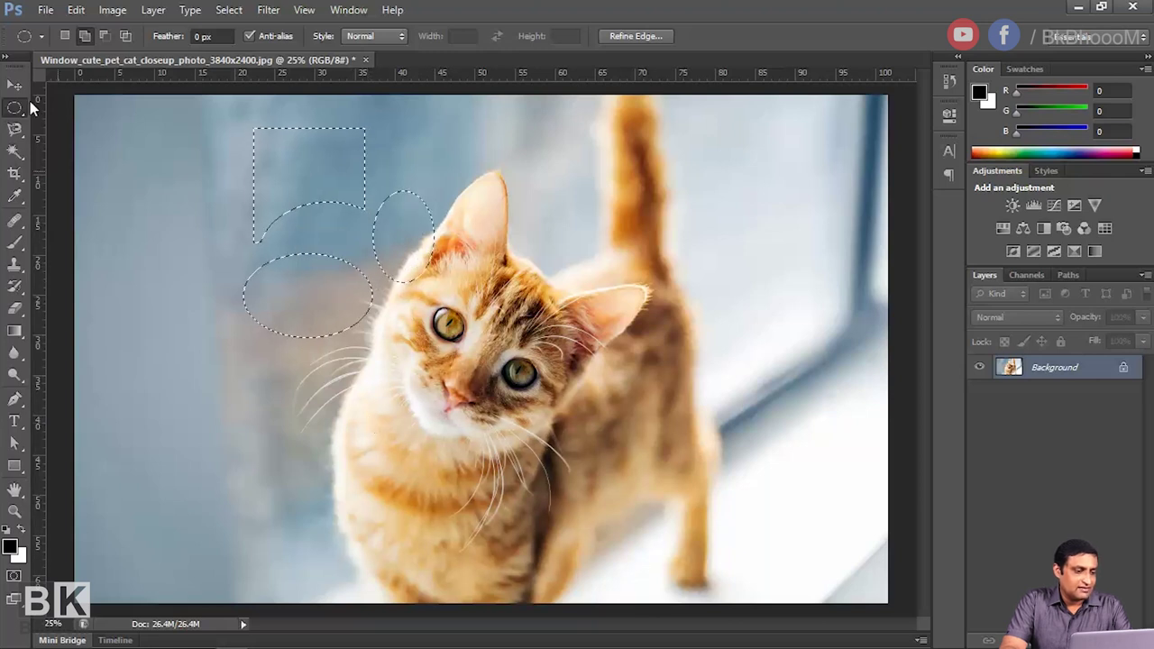
# Step: Intersect a large ellipse with the combined selection, then deselect everything with Ctrl+D
pyautogui.click(120, 38)
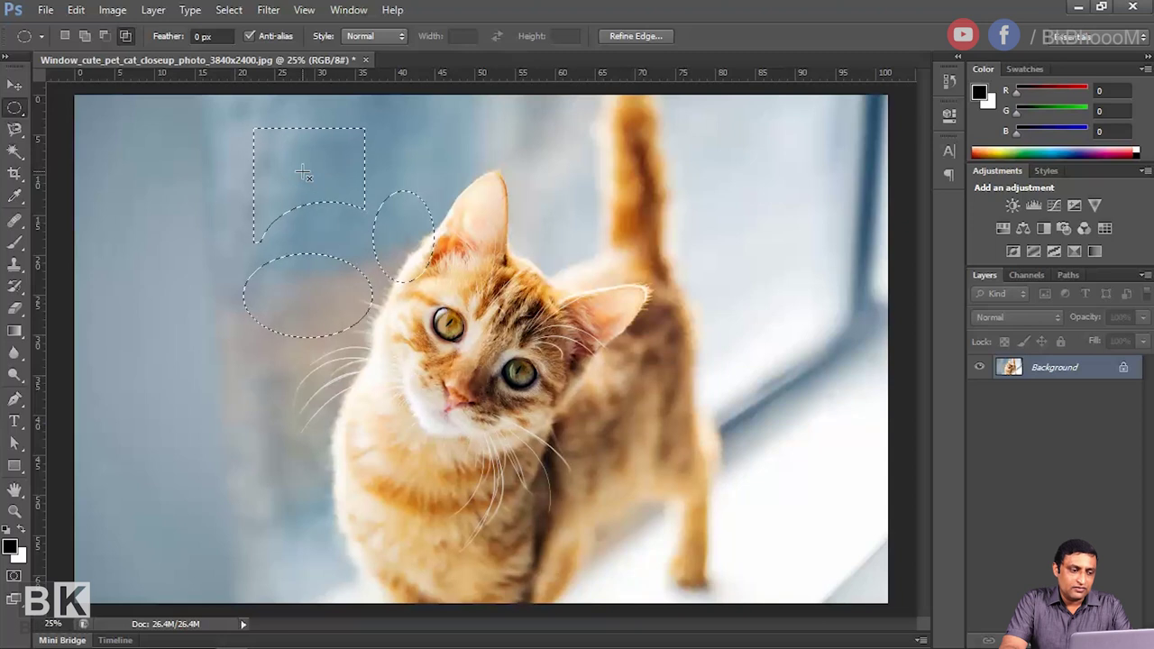
pyautogui.moveTo(323, 241); pyautogui.dragTo(397, 293)
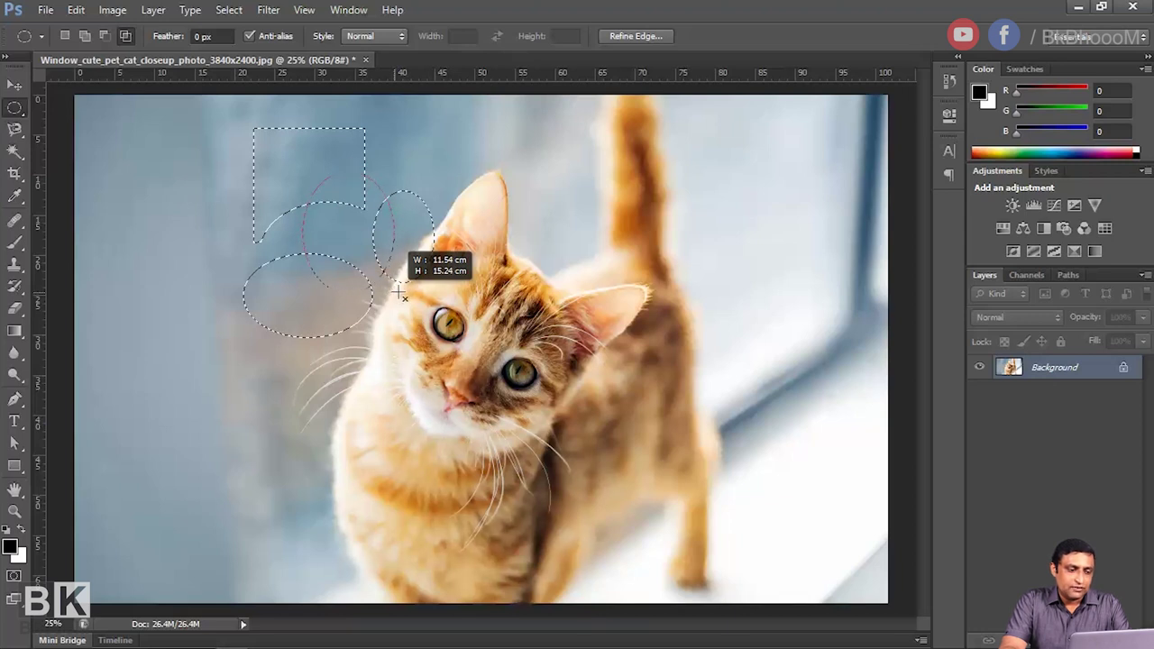
pyautogui.moveTo(398, 293); pyautogui.dragTo(402, 291)
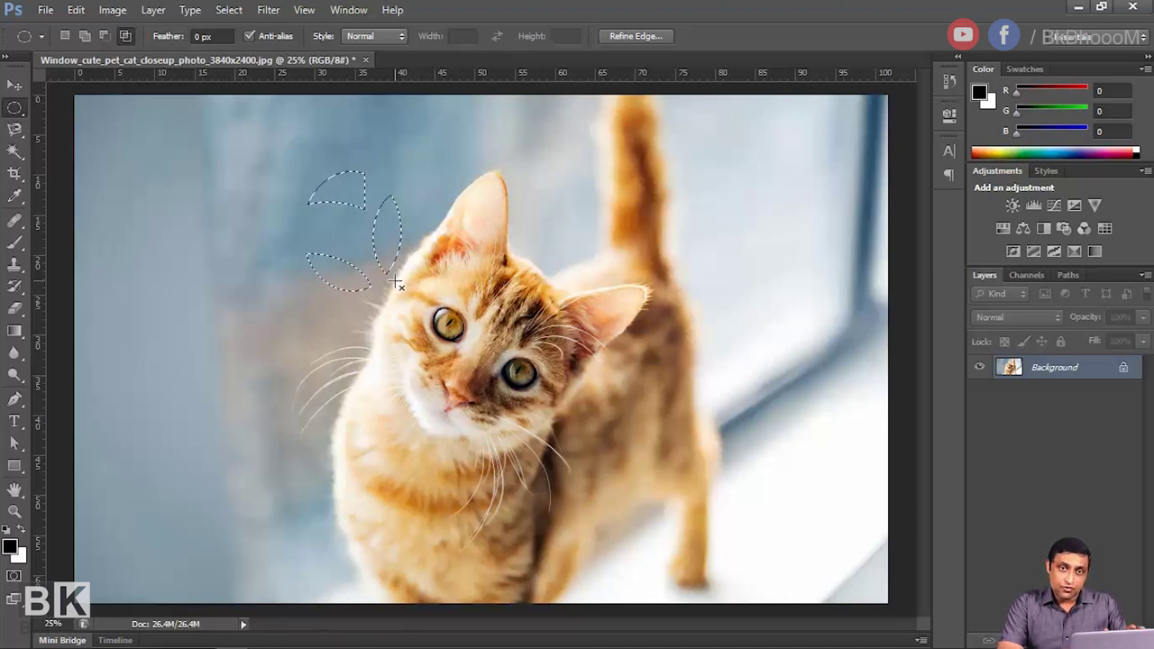
pyautogui.hotkey('ctrl', 'd')
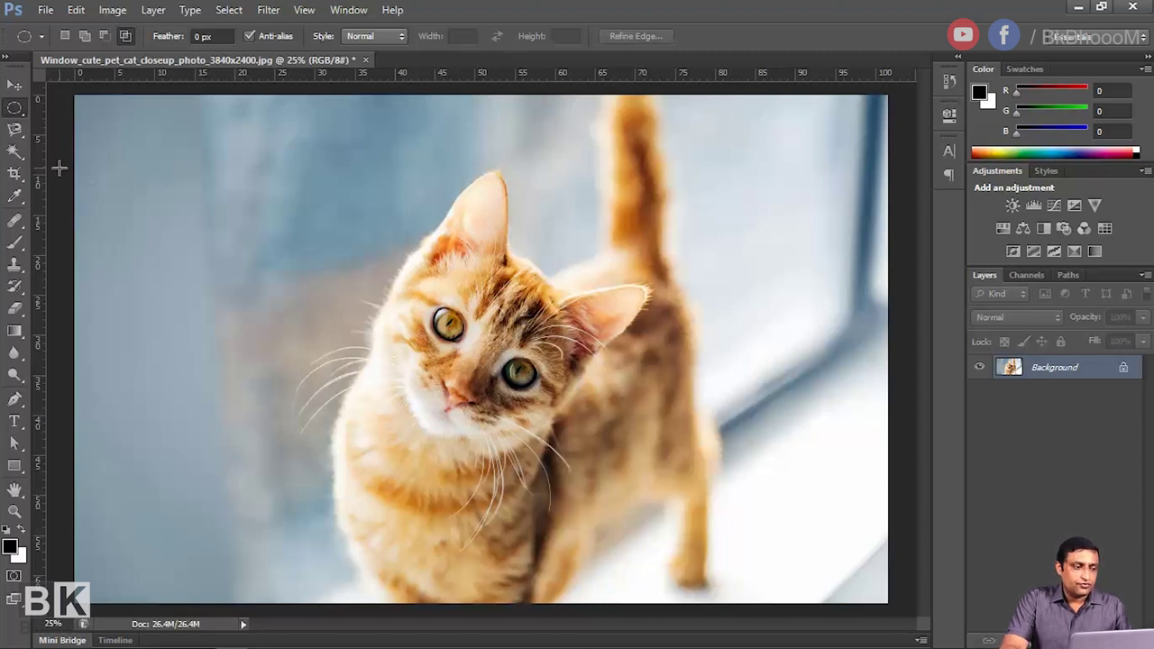
# Step: Select a rectangle in the upper-left background and copy it to a new layer
pyautogui.moveTo(14, 108); pyautogui.dragTo(52, 111)
pyautogui.click(51, 106)
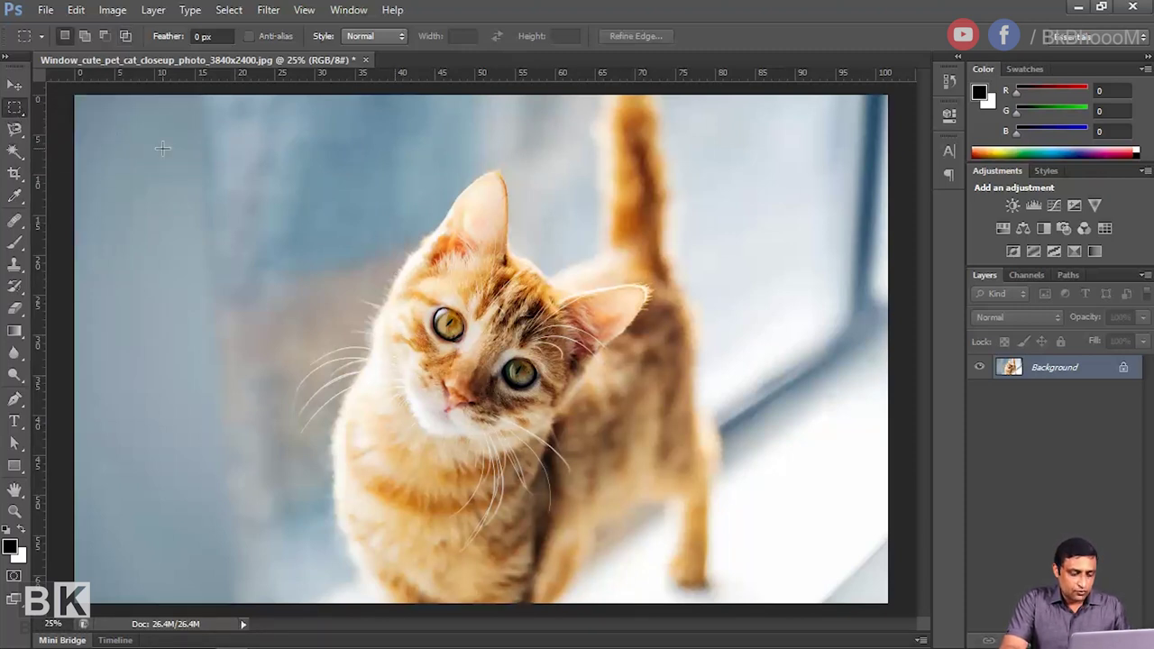
pyautogui.moveTo(167, 140); pyautogui.dragTo(297, 270)
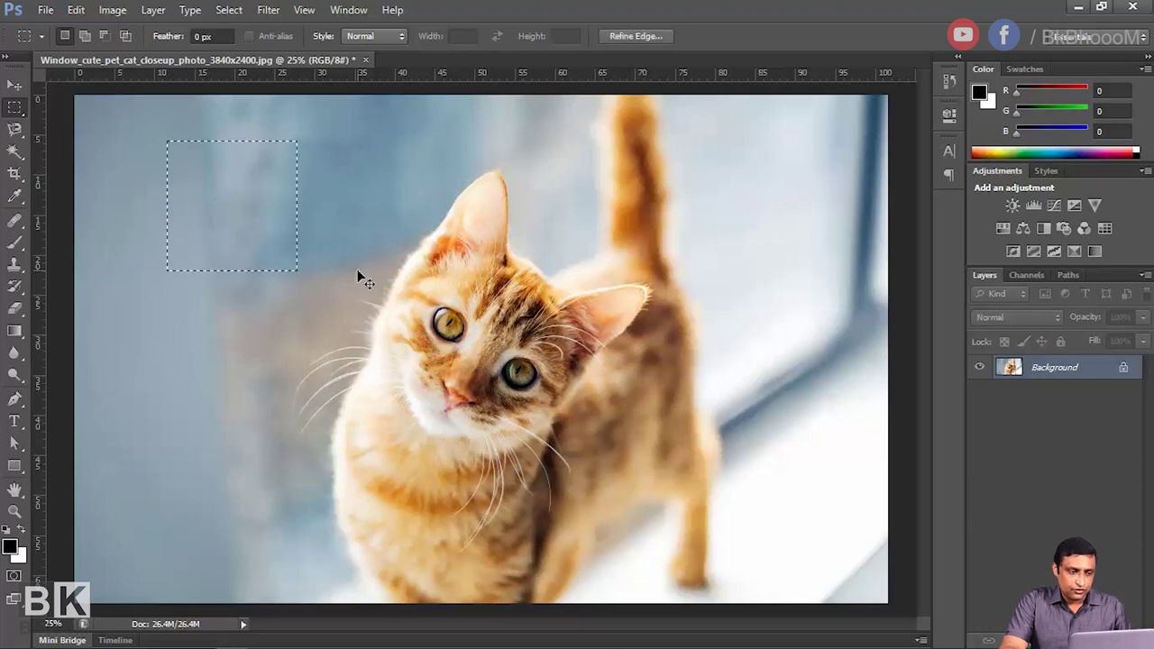
pyautogui.hotkey('ctrl', 'j')
# Step: Move the copied square patch over the window, then select the bright window area right of the cat
pyautogui.press('v')
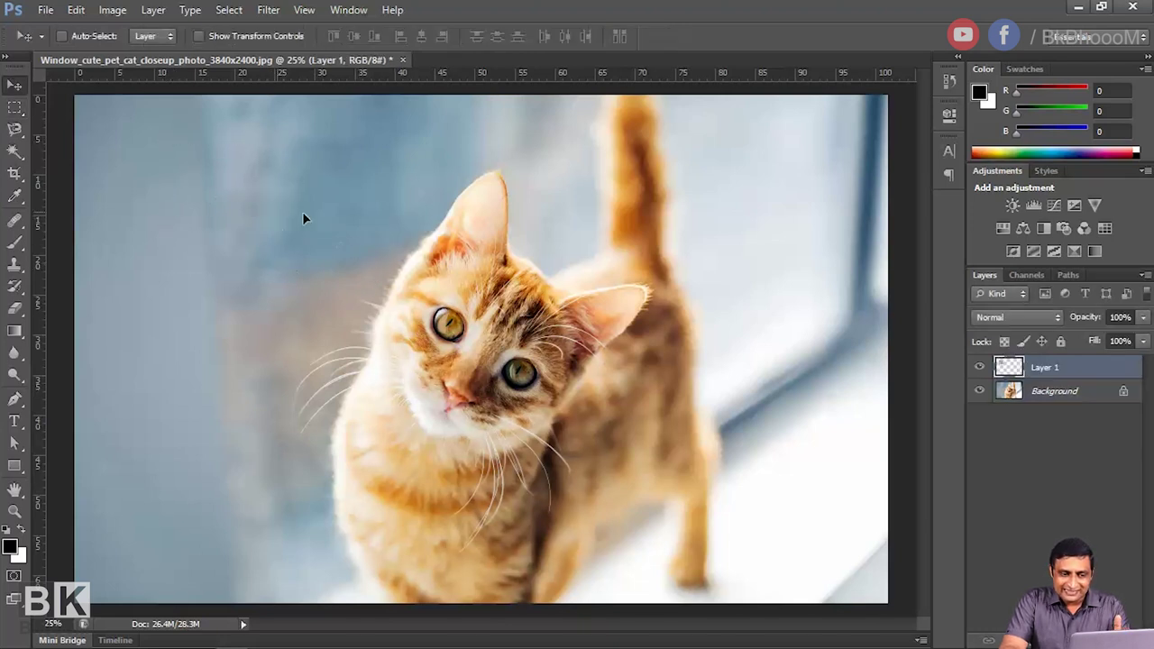
pyautogui.moveTo(304, 216); pyautogui.dragTo(788, 240)
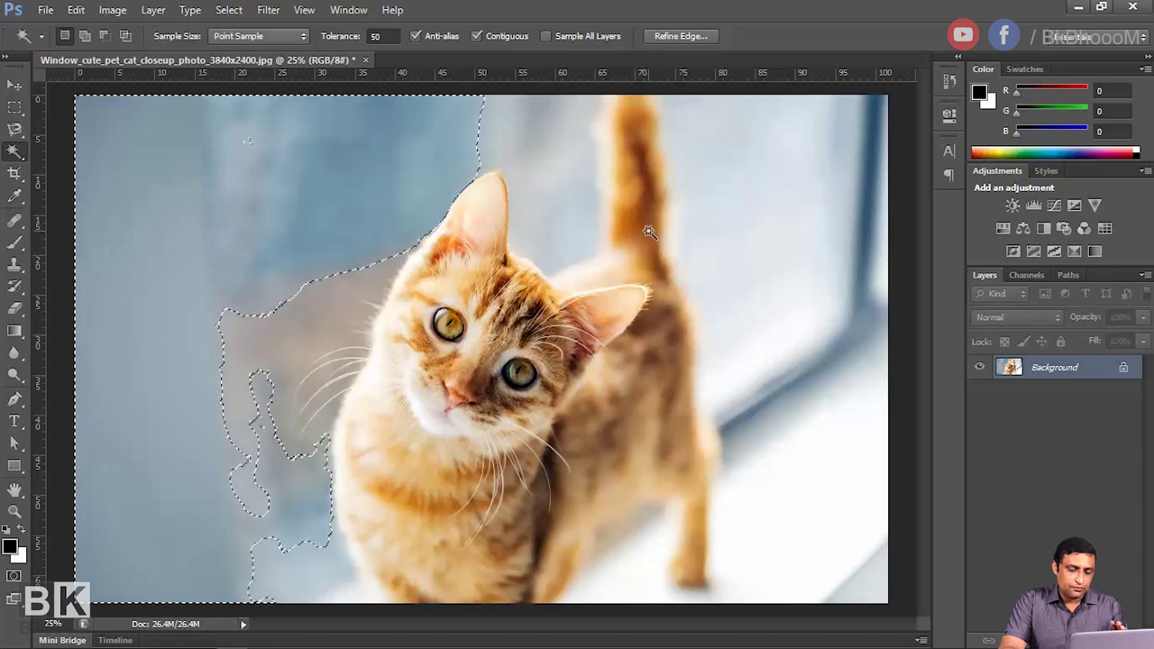
pyautogui.click(747, 234)
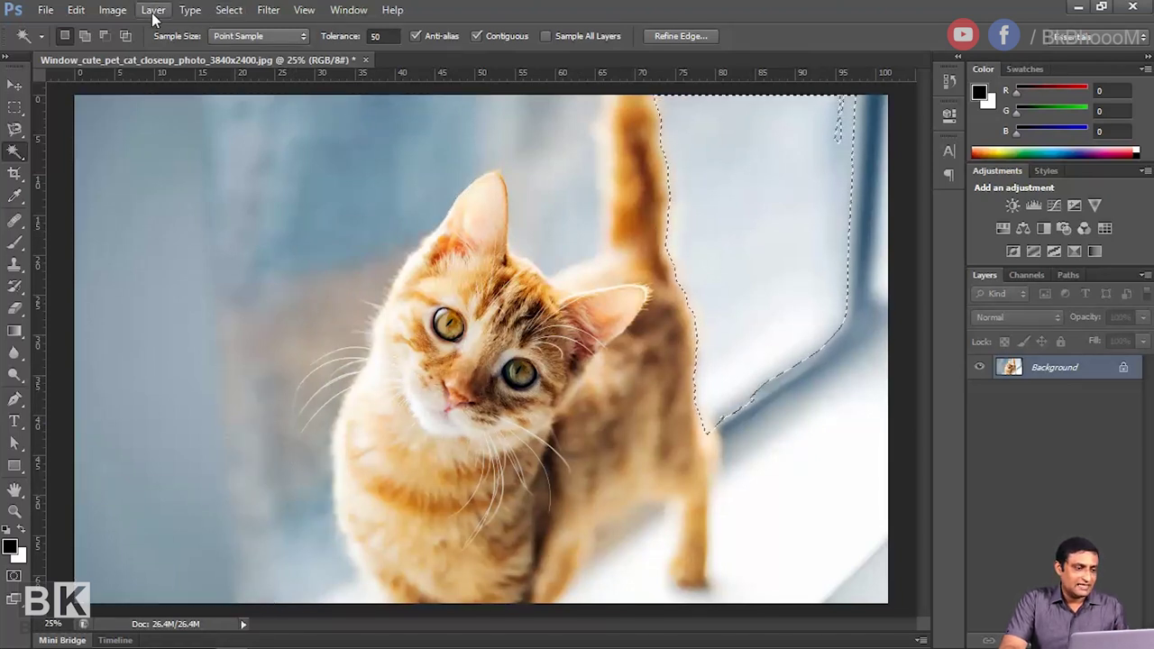
# Step: Feather the window selection by 1 pixel and copy it onto a new Layer 1
pyautogui.click(238, 11)
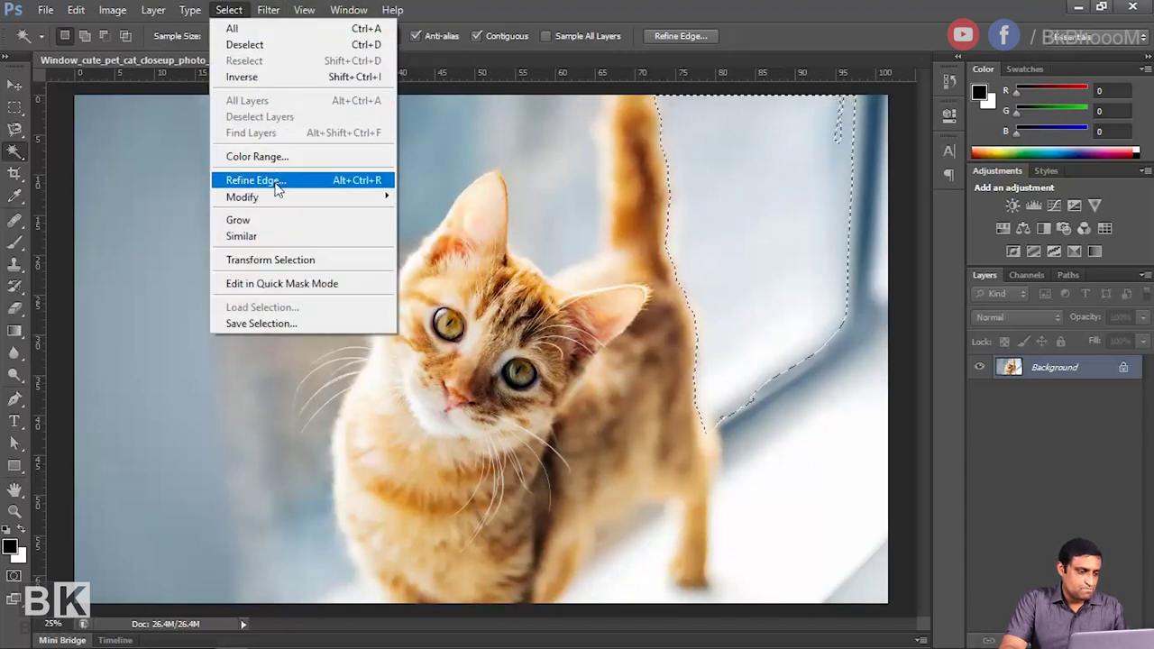
pyautogui.moveTo(278, 196)
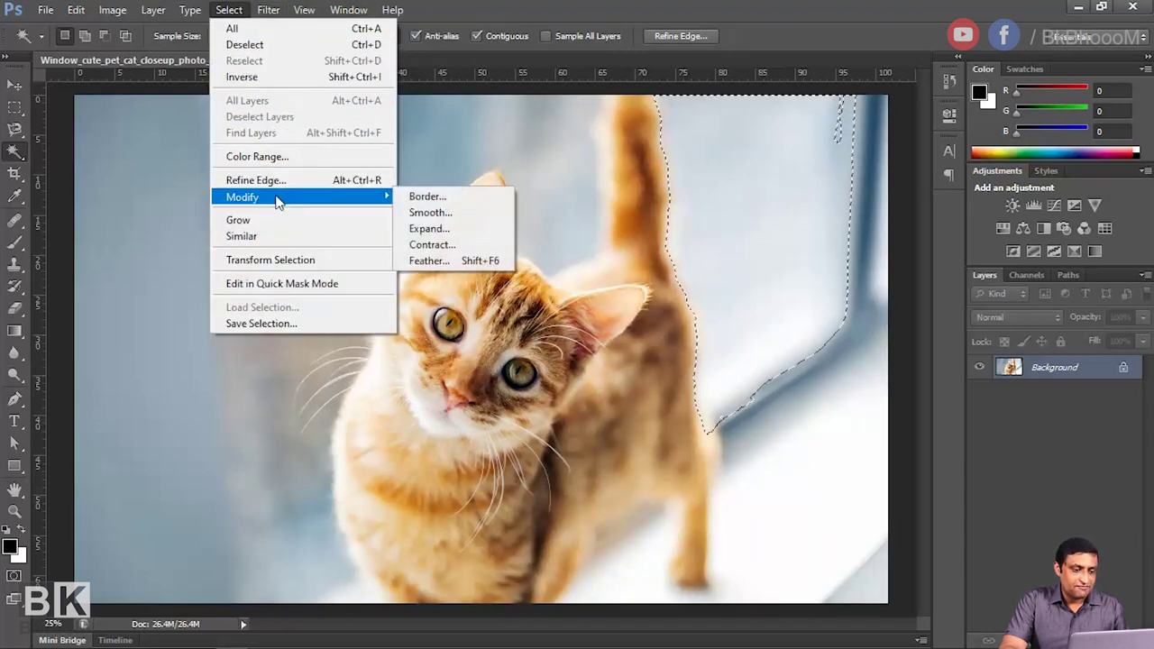
pyautogui.click(428, 260)
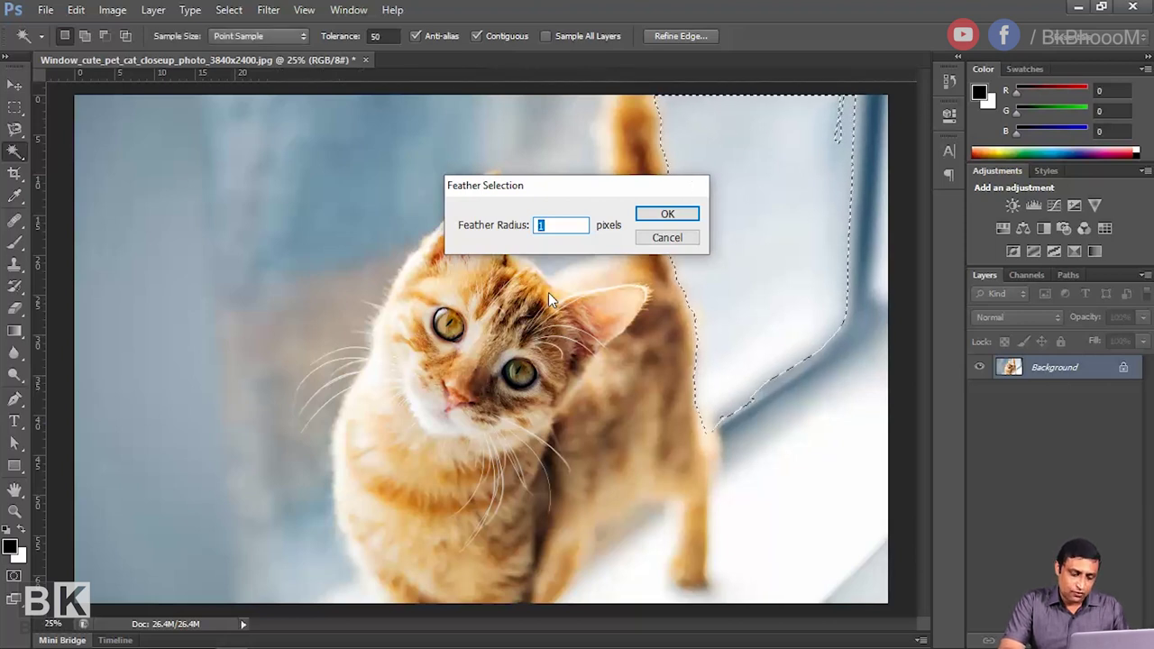
pyautogui.press('Return')
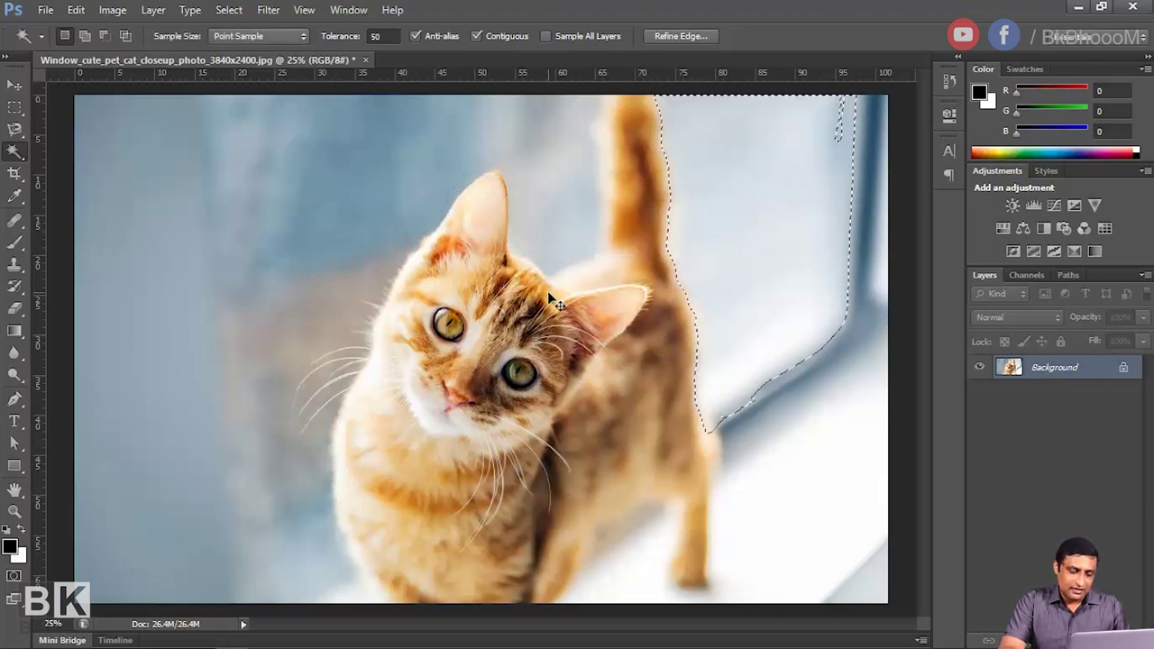
pyautogui.hotkey('ctrl', 'j')
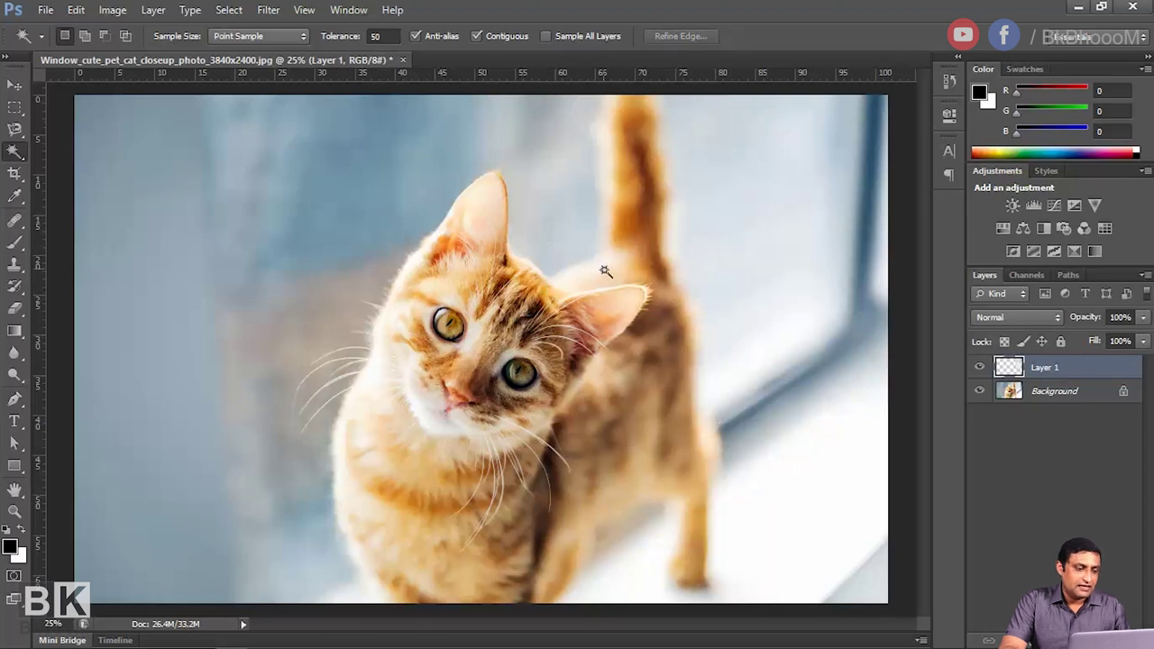
# Step: Drag Layer 1's window patch with the Move Tool to the upper-left background beside the cat's head
pyautogui.press('v')
pyautogui.moveTo(730, 225); pyautogui.dragTo(259, 238)
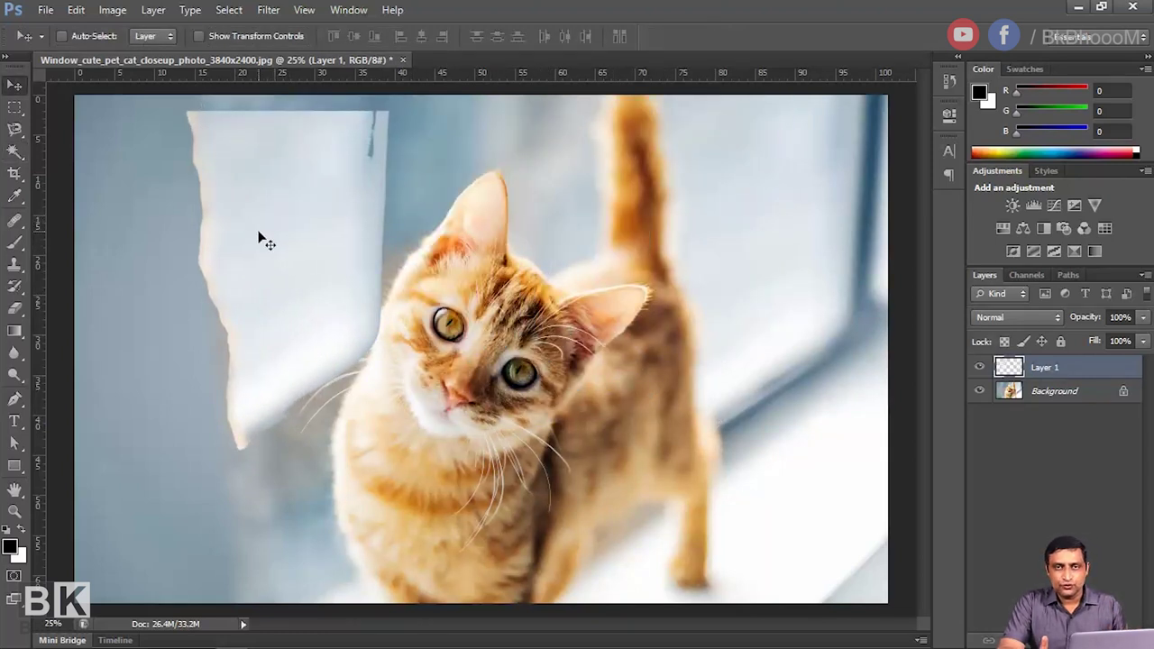